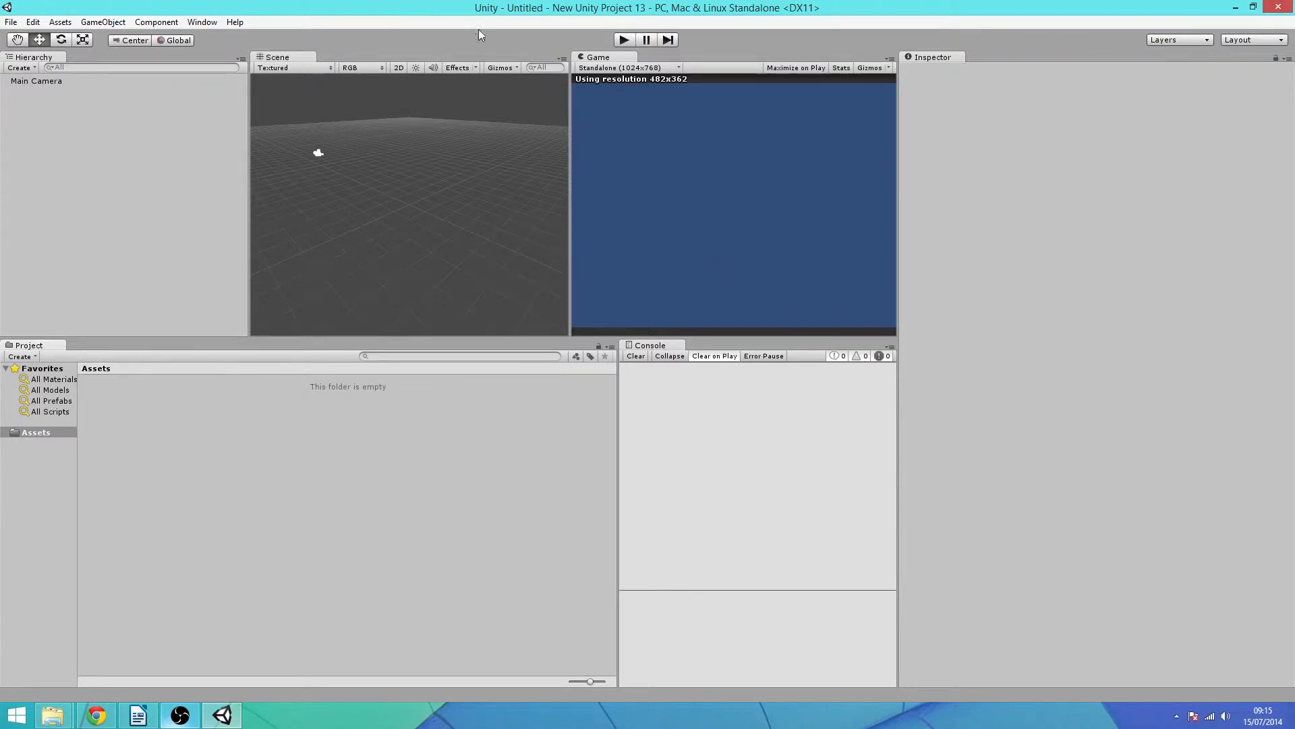
# Import the 0297.jpg image from the desktop into the project's Assets folder and return the editor to full-screen size
pyautogui.click(34, 22)
pyautogui.click(277, 3)
pyautogui.click(1253, 7)
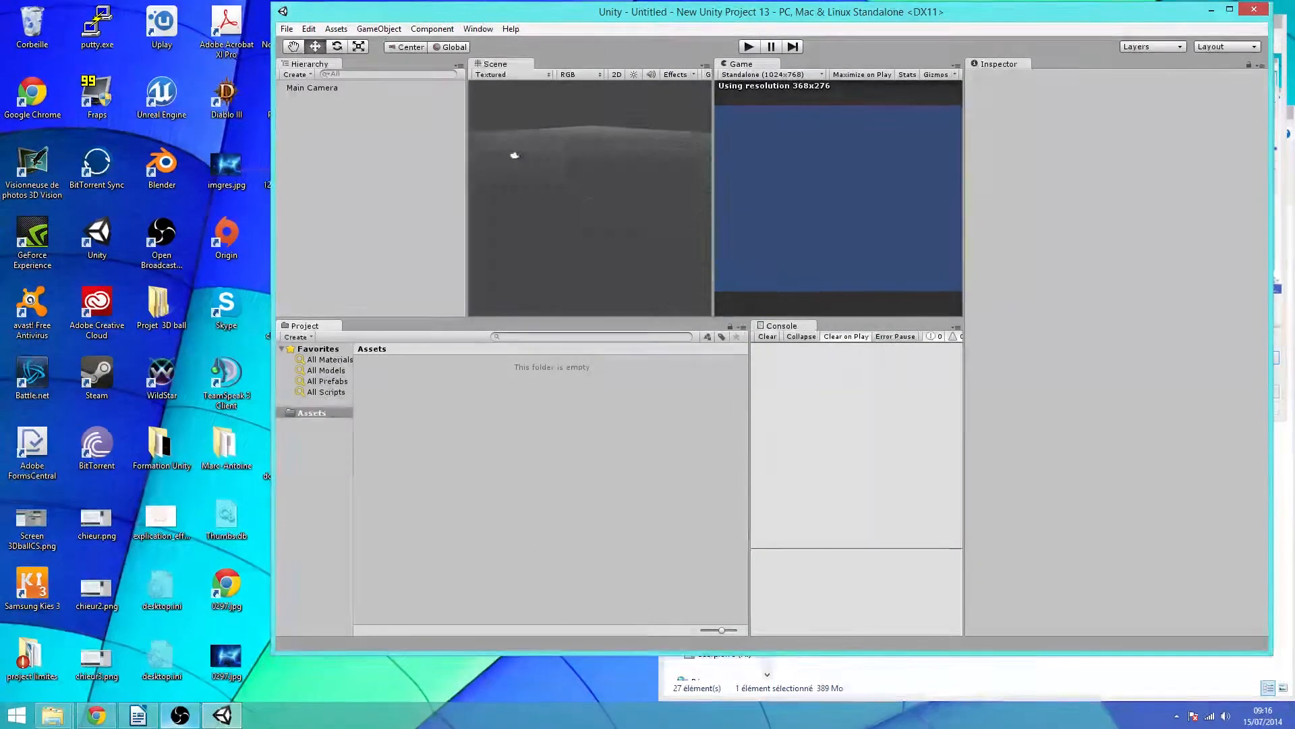
pyautogui.moveTo(226, 658); pyautogui.dragTo(514, 659)
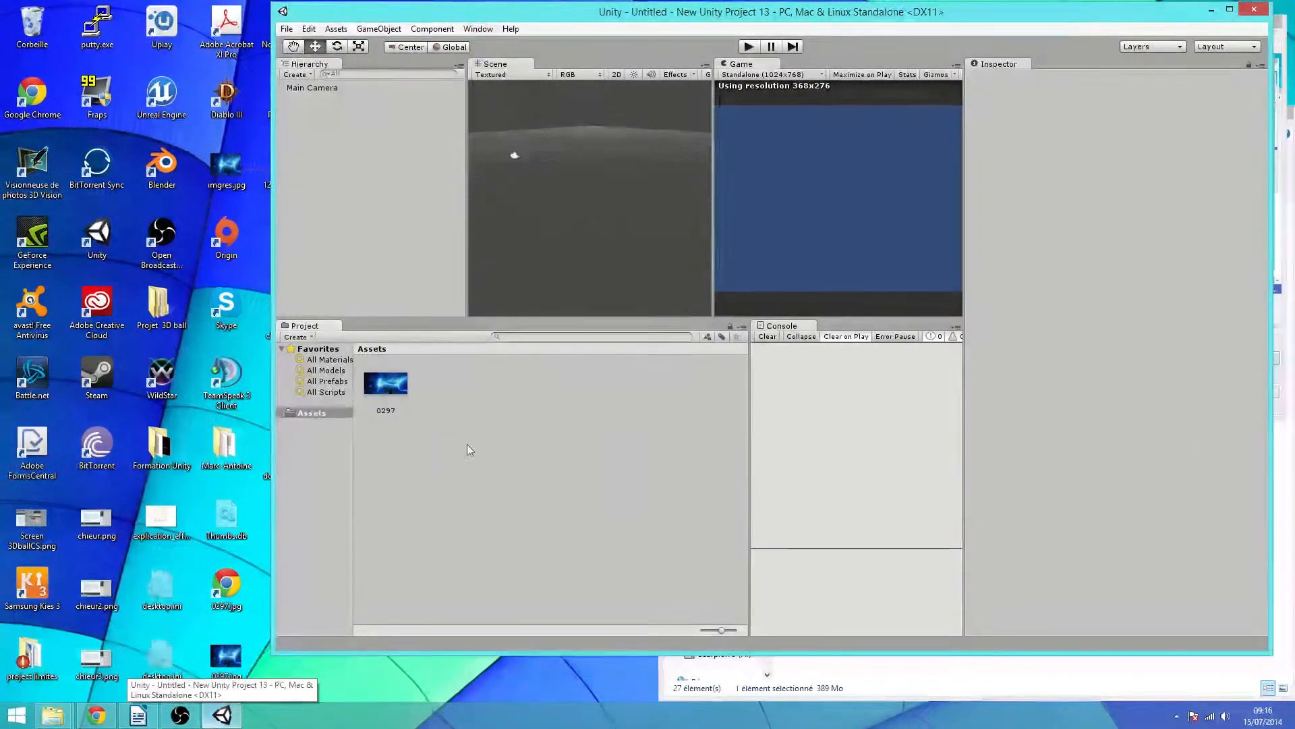
pyautogui.click(1229, 9)
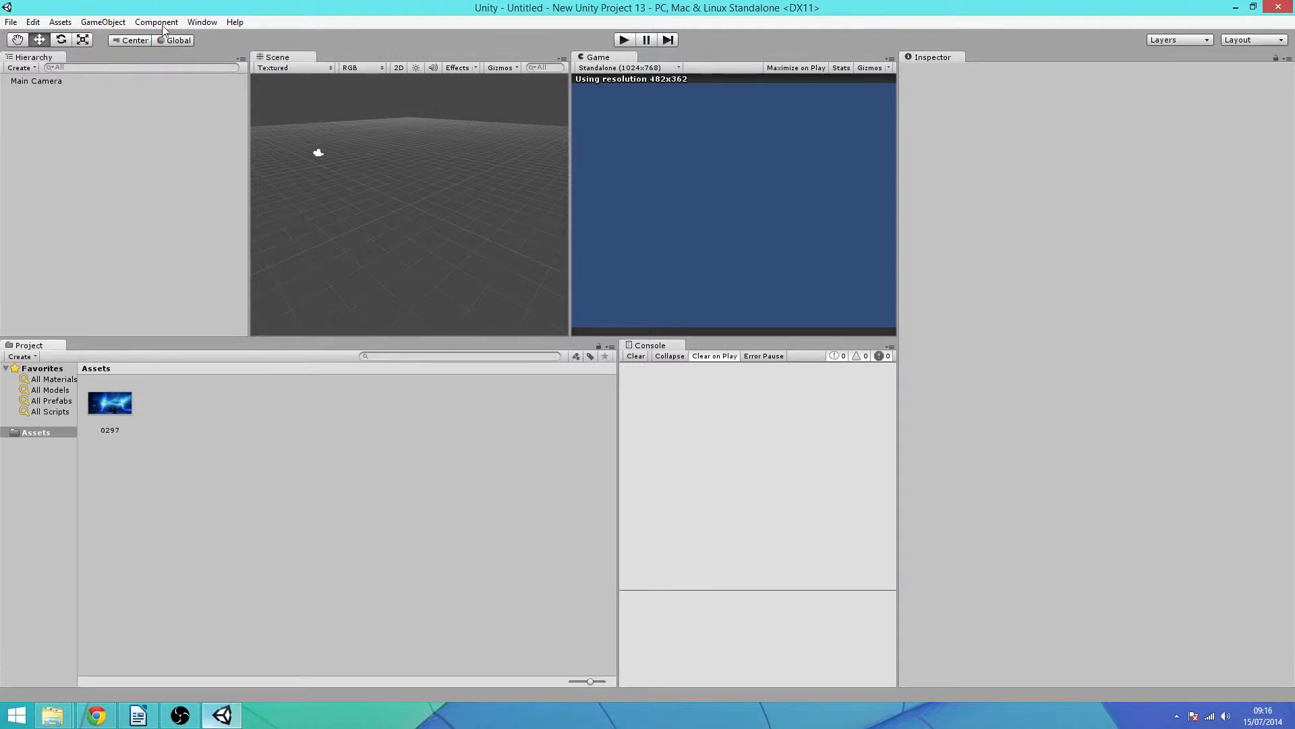
# Import the complete Character Controller package into the project's assets
pyautogui.rightClick(132, 446)
pyautogui.moveTo(248, 533)
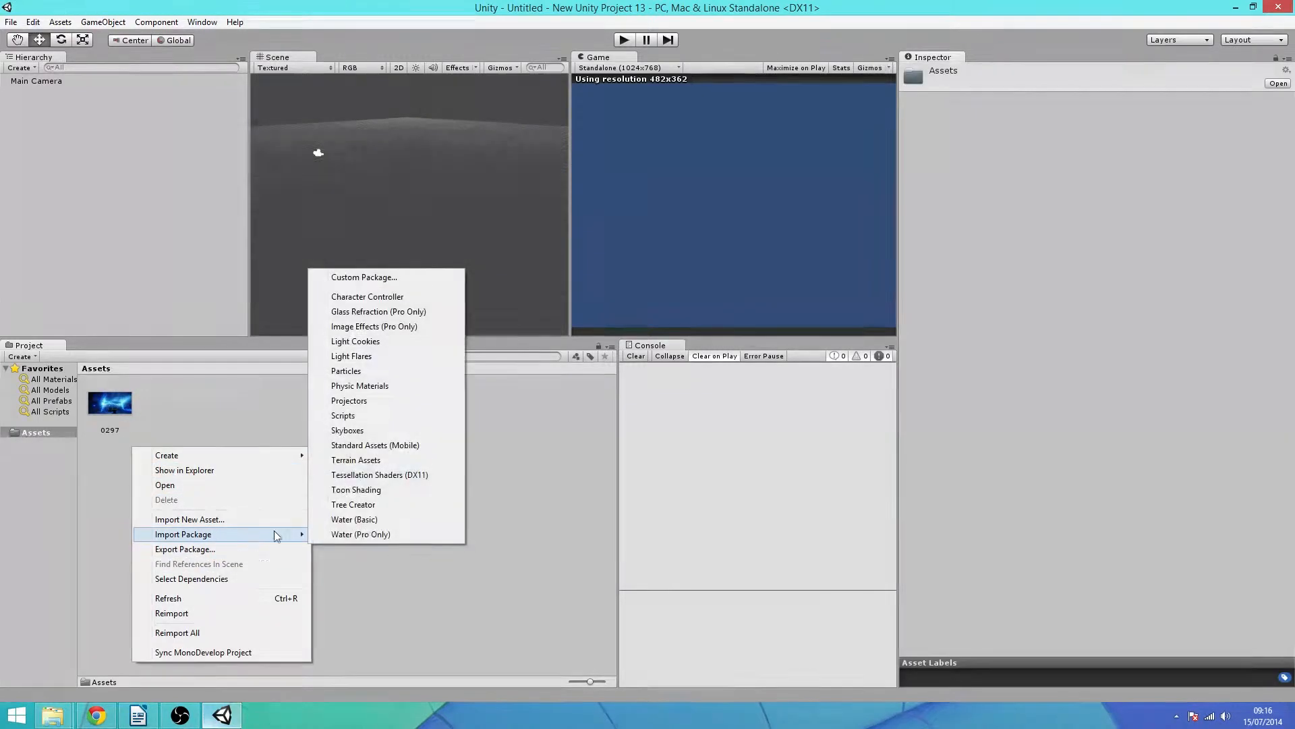
pyautogui.click(398, 297)
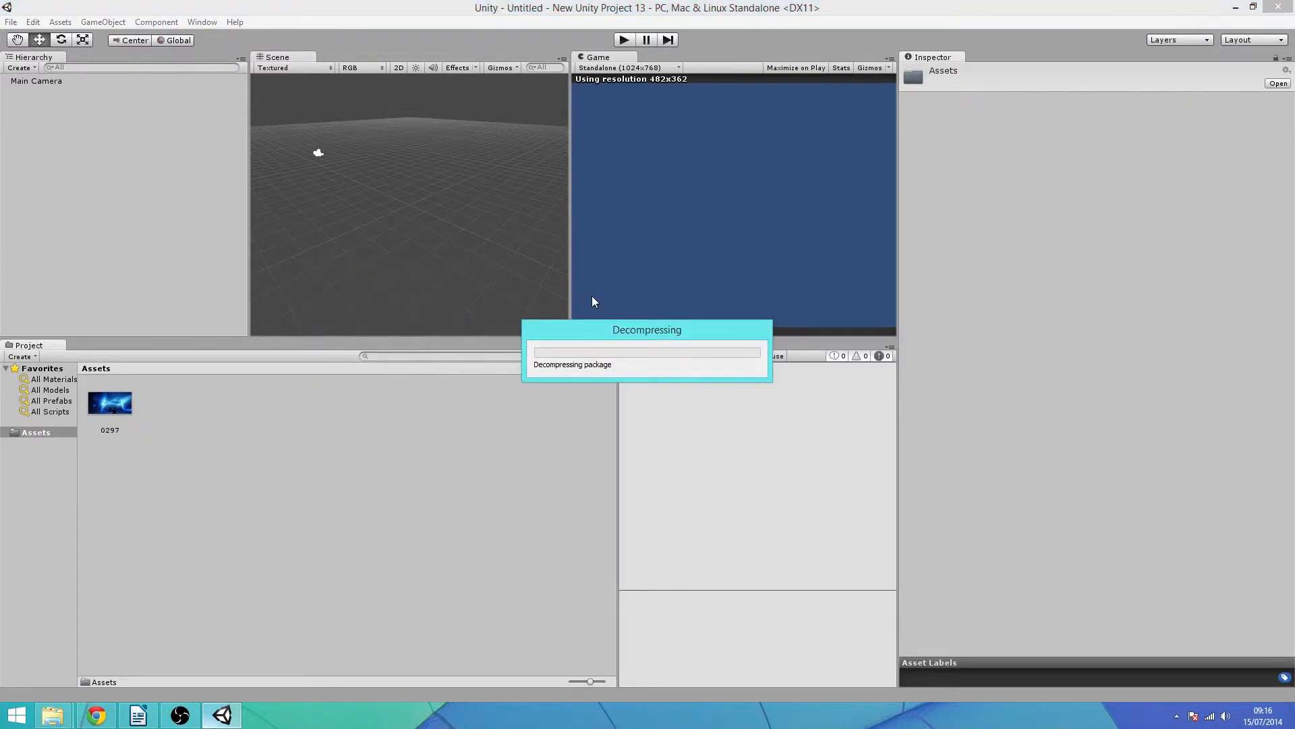
pyautogui.click(215, 246)
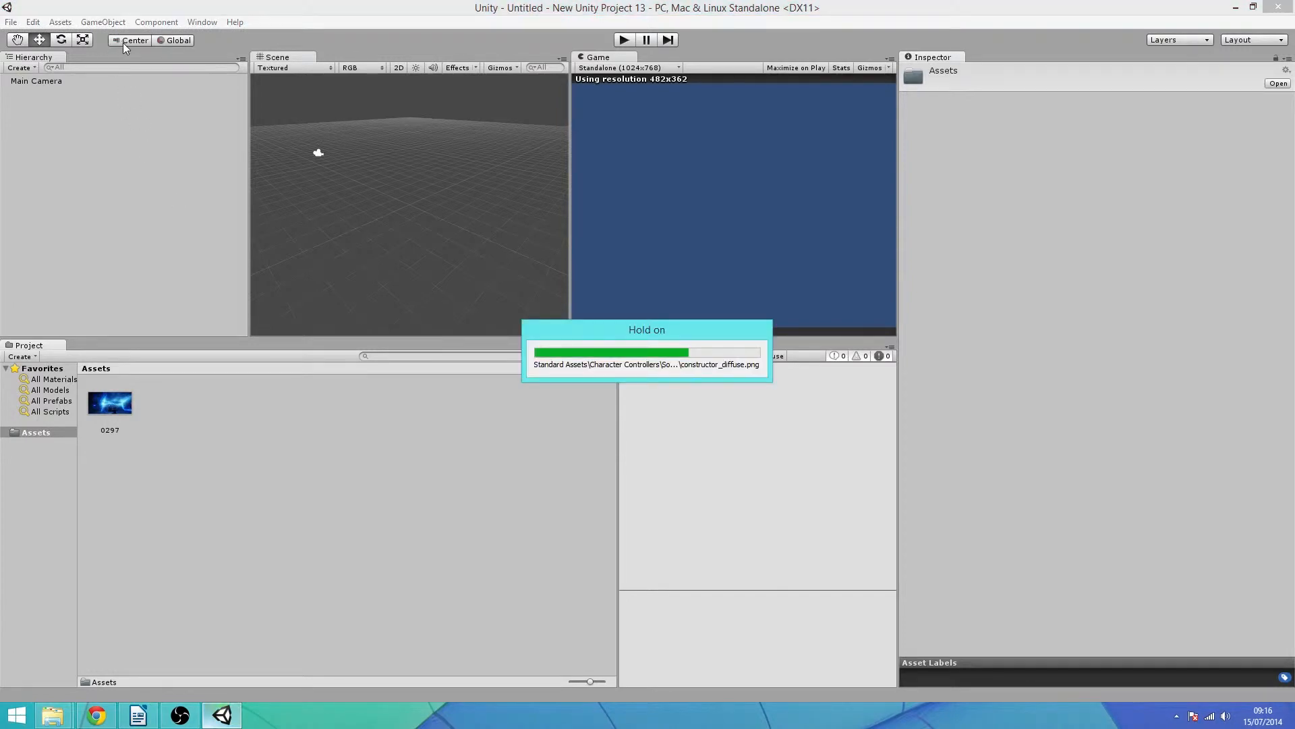
# Create a cube and scale it into a flat ground platform of about 12.9 × 0.18 × 16.4
pyautogui.click(102, 21)
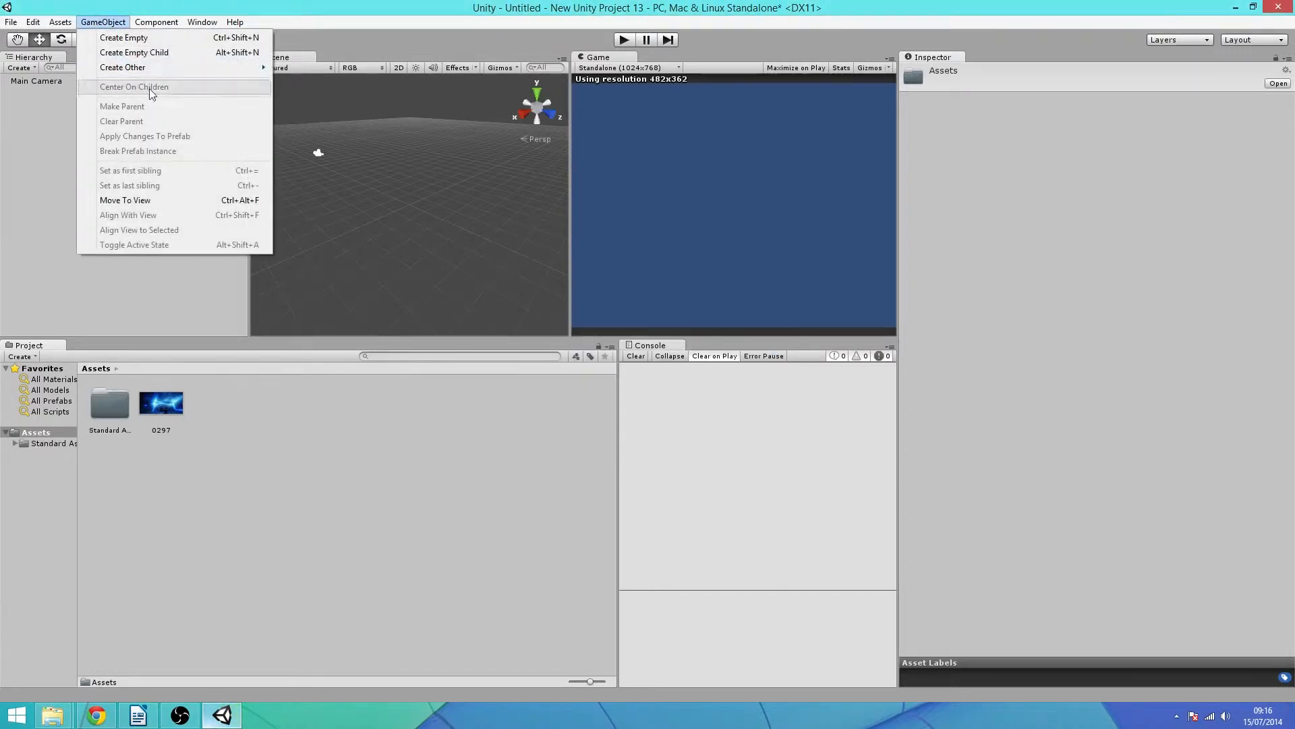
pyautogui.moveTo(143, 69)
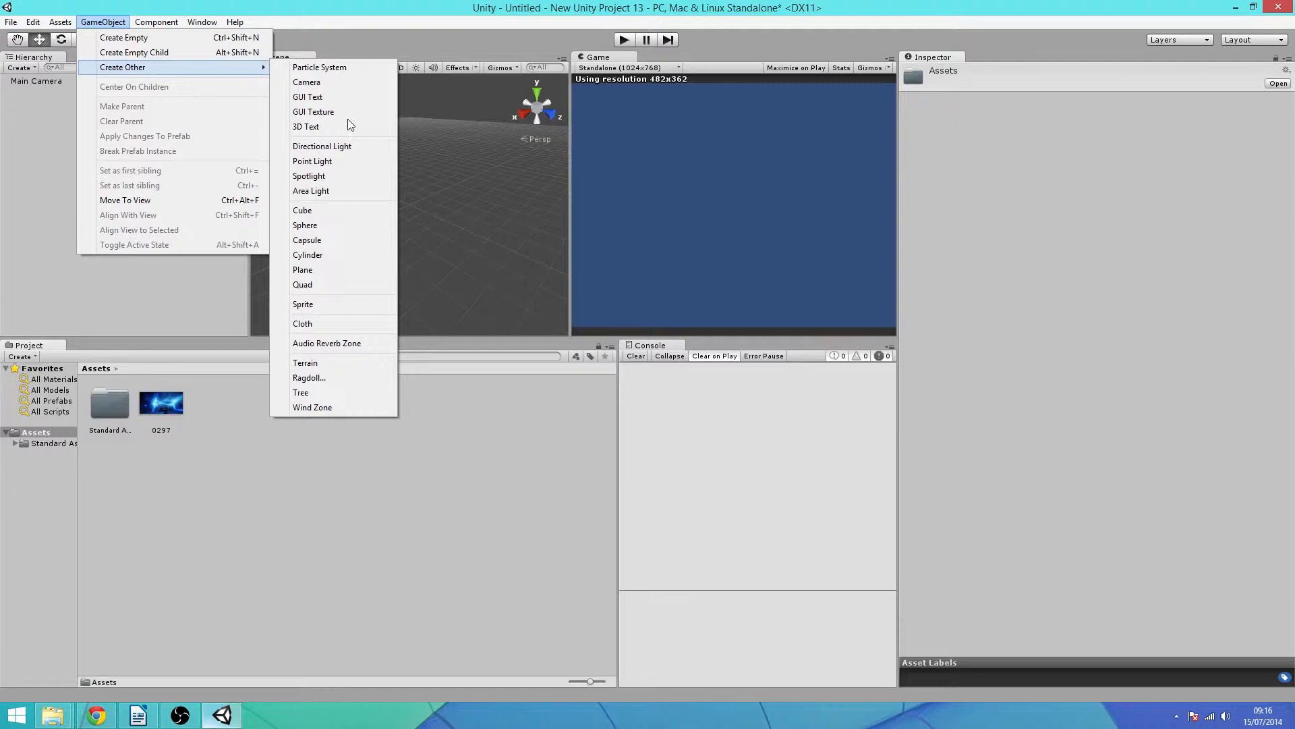
pyautogui.click(341, 214)
pyautogui.press('r')
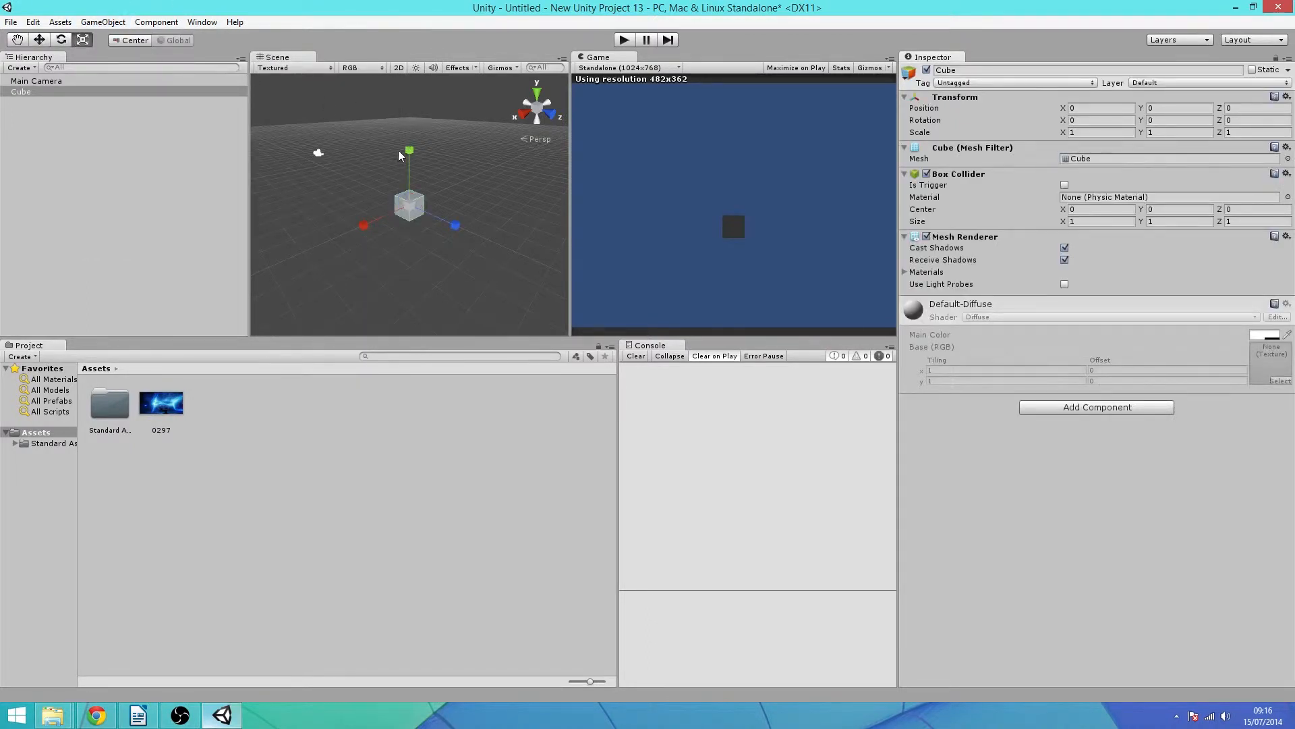
pyautogui.moveTo(410, 150); pyautogui.dragTo(980, 483)
pyautogui.moveTo(364, 225); pyautogui.dragTo(1250, 457)
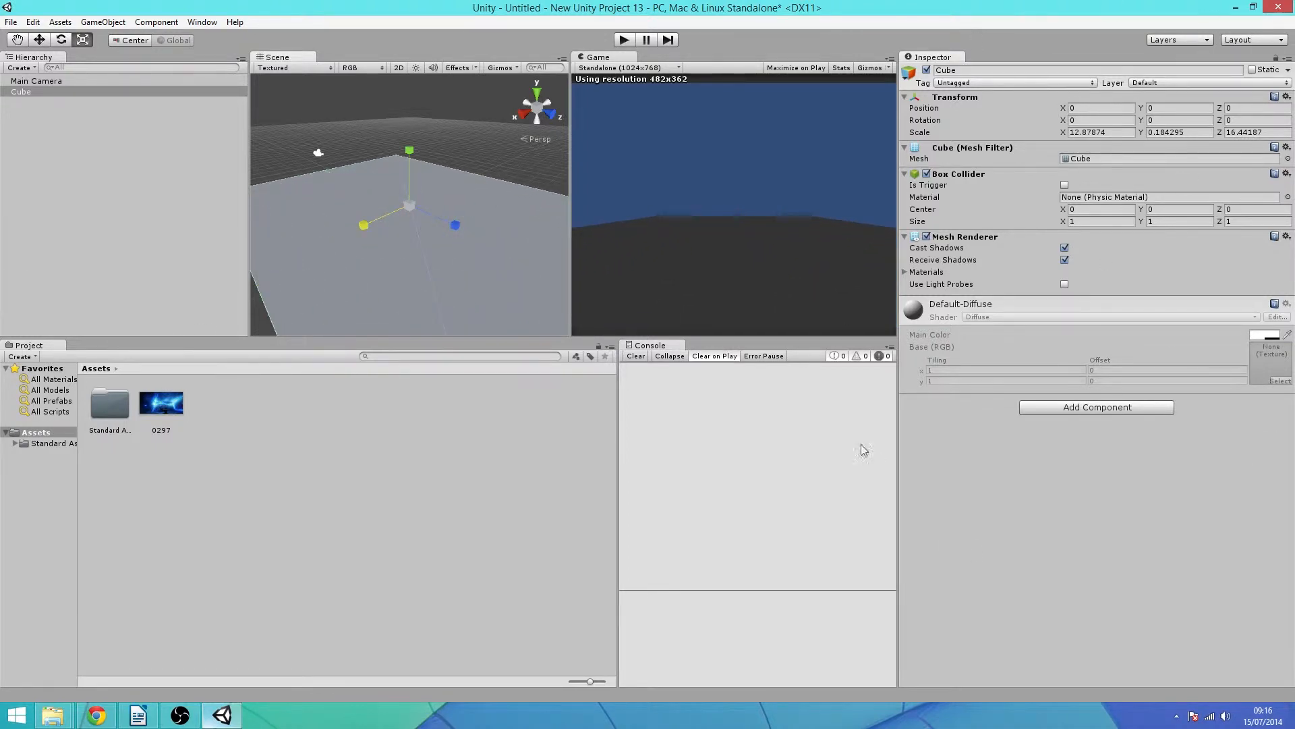
# Delete the Main Camera and place the First Person Controller prefab above the platform at about X 2.6, Y 2.3, Z 0.6
pyautogui.click(46, 82)
pyautogui.press('Delete')
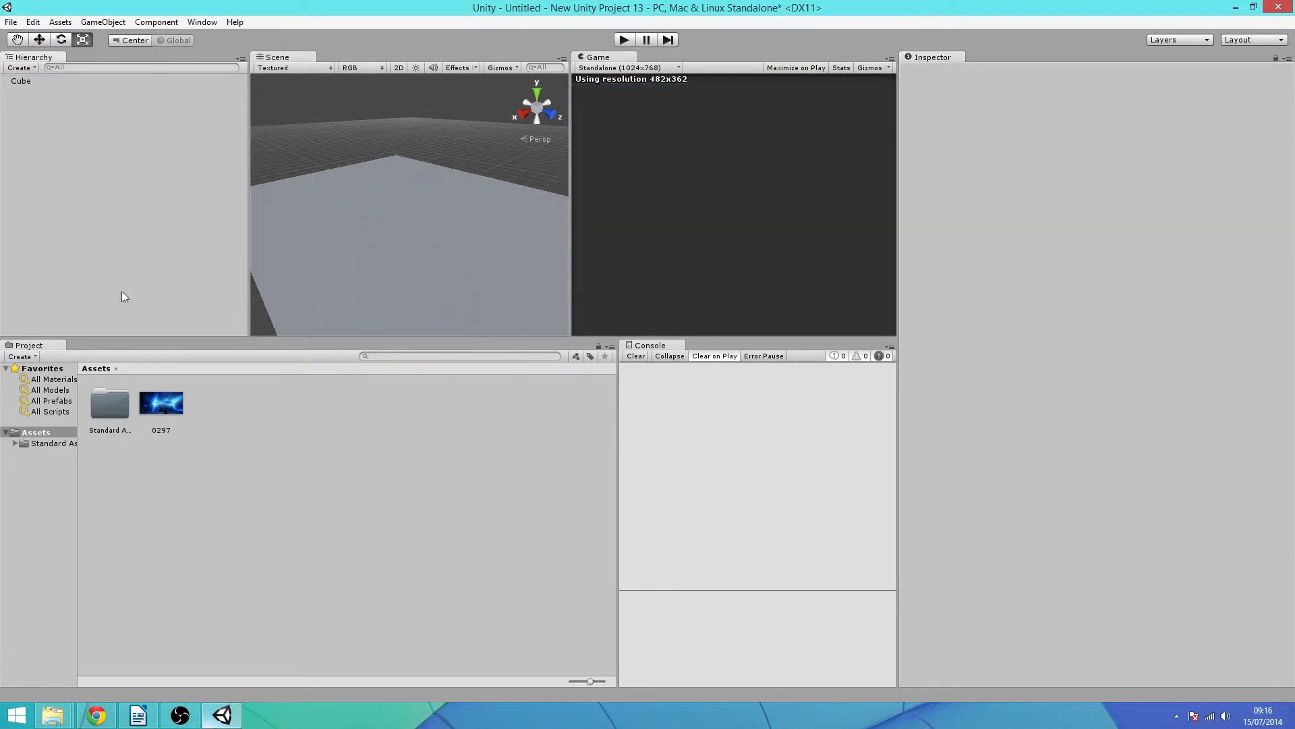
pyautogui.doubleClick(110, 402)
pyautogui.doubleClick(110, 403)
pyautogui.moveTo(212, 403); pyautogui.dragTo(368, 141)
pyautogui.click(39, 40)
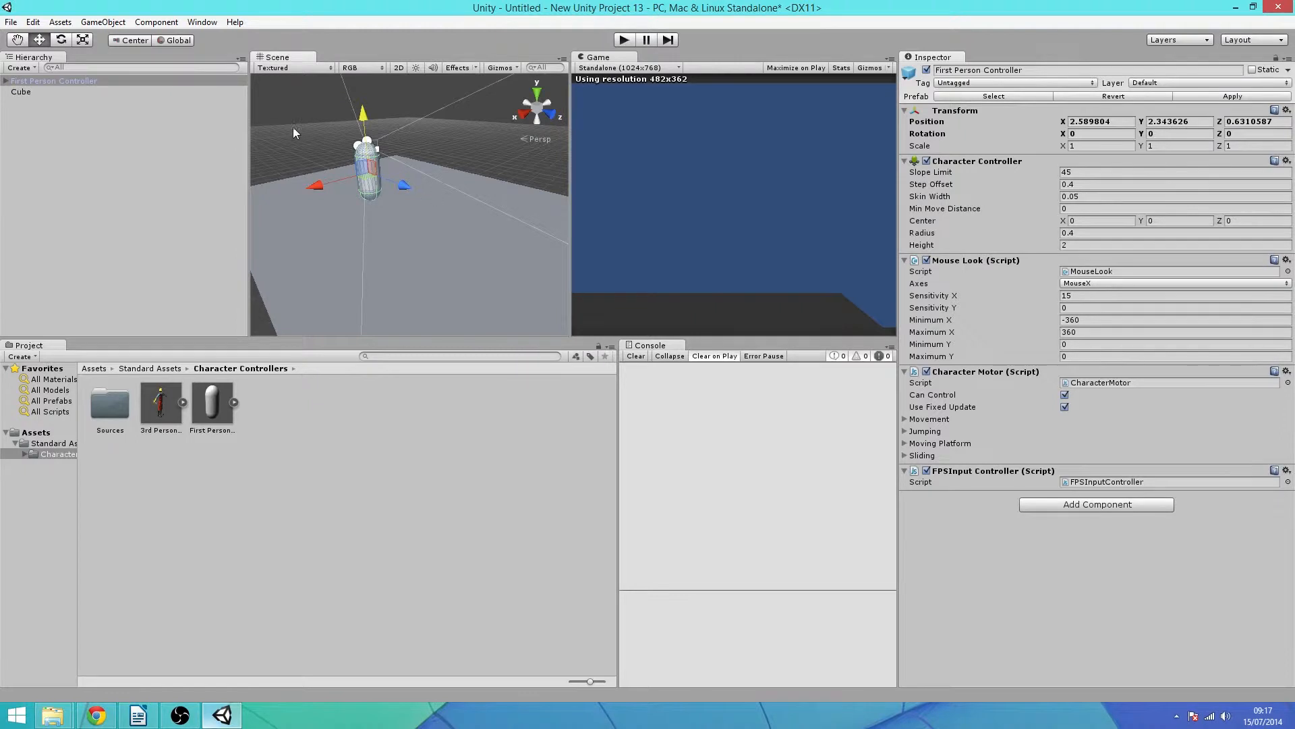
# Add a directional light to the scene and set its intensity to 0.4
pyautogui.click(118, 22)
pyautogui.moveTo(178, 68)
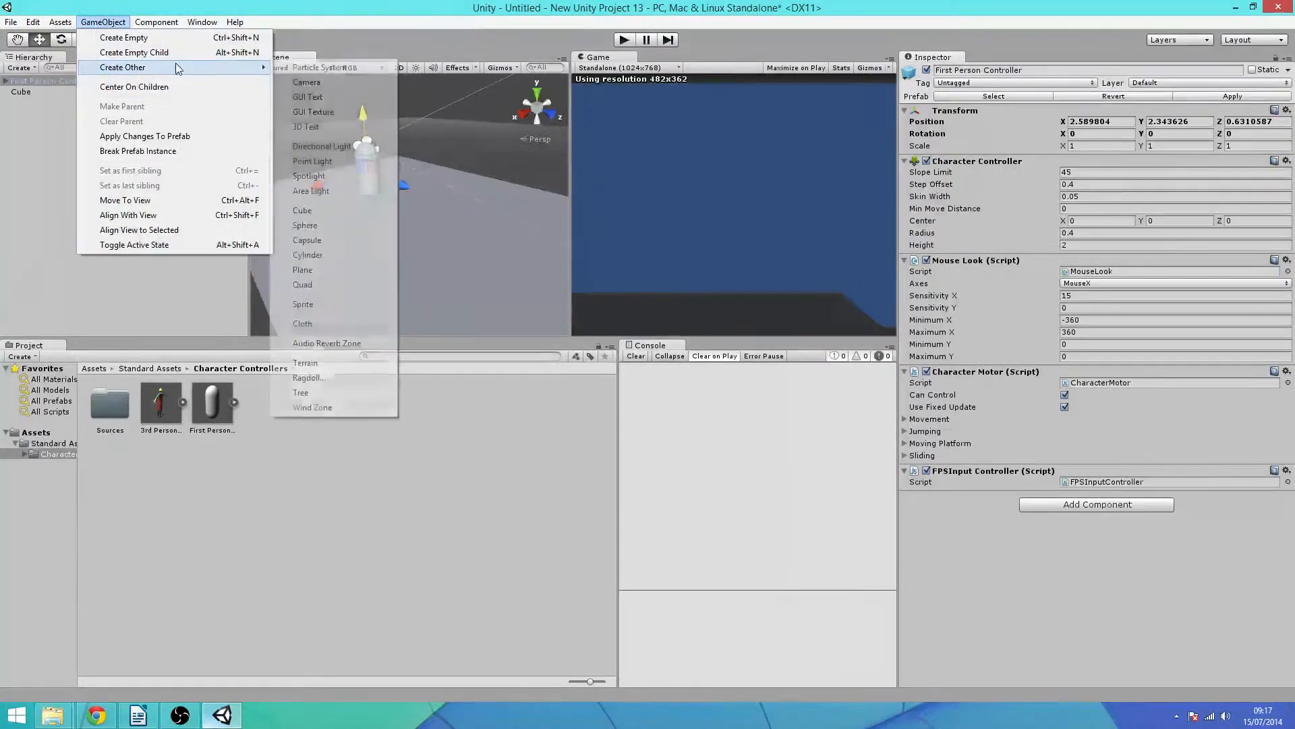
pyautogui.click(324, 146)
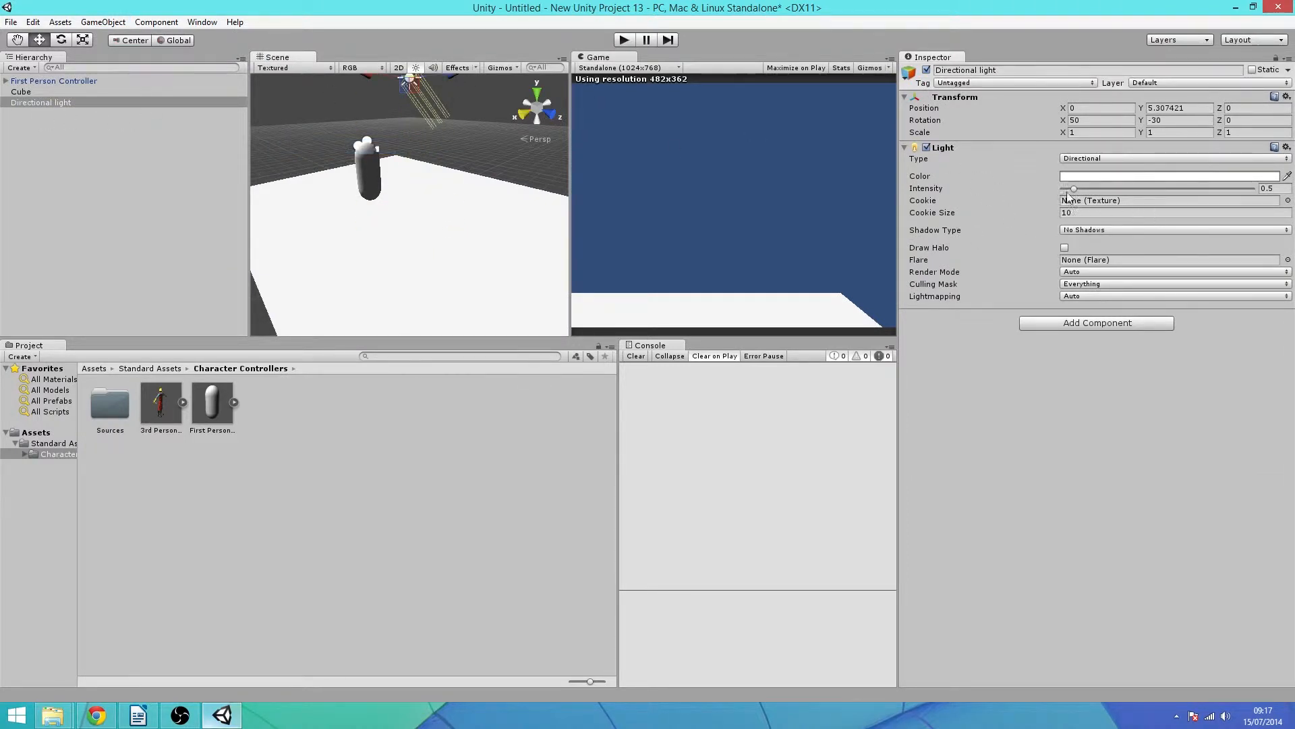
pyautogui.click(1286, 189)
pyautogui.click(1286, 190)
pyautogui.press('BackSpace')
pyautogui.write('4')
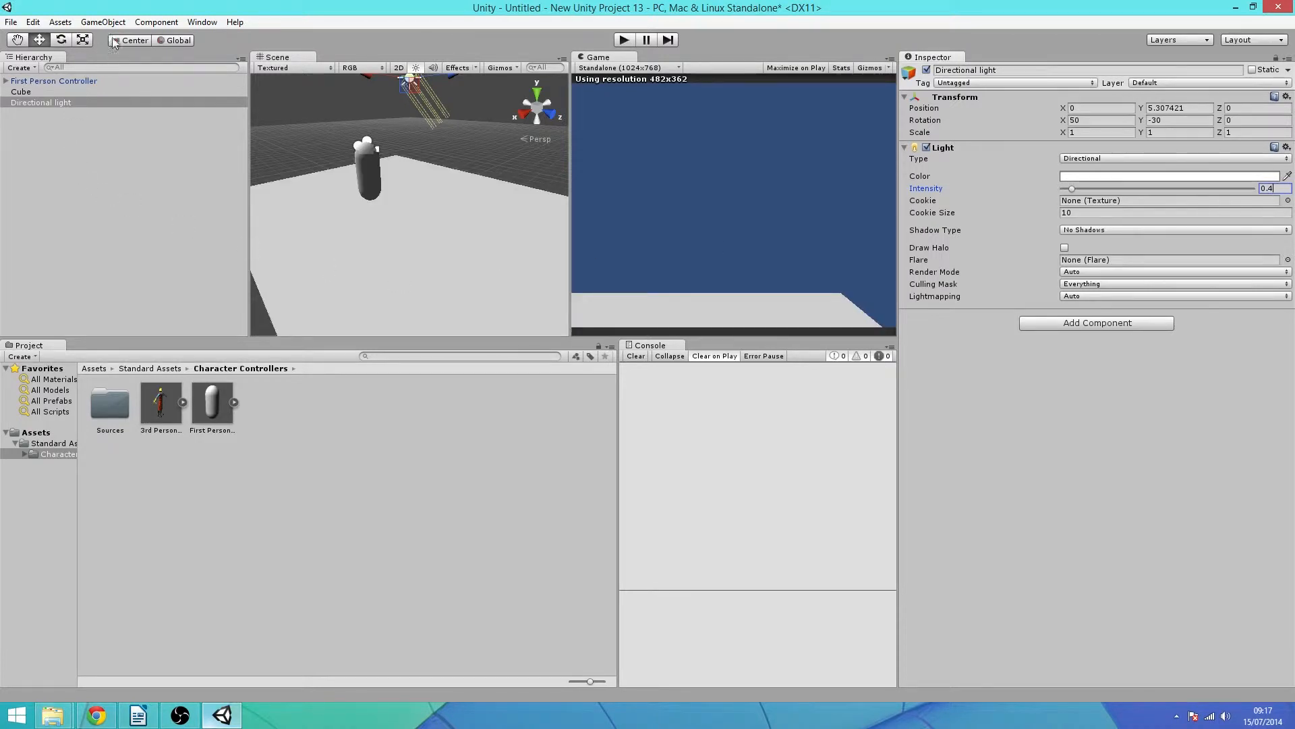
# Create a second cube and raise it to about Y 0.5 so it rests on the platform
pyautogui.click(103, 21)
pyautogui.moveTo(139, 67)
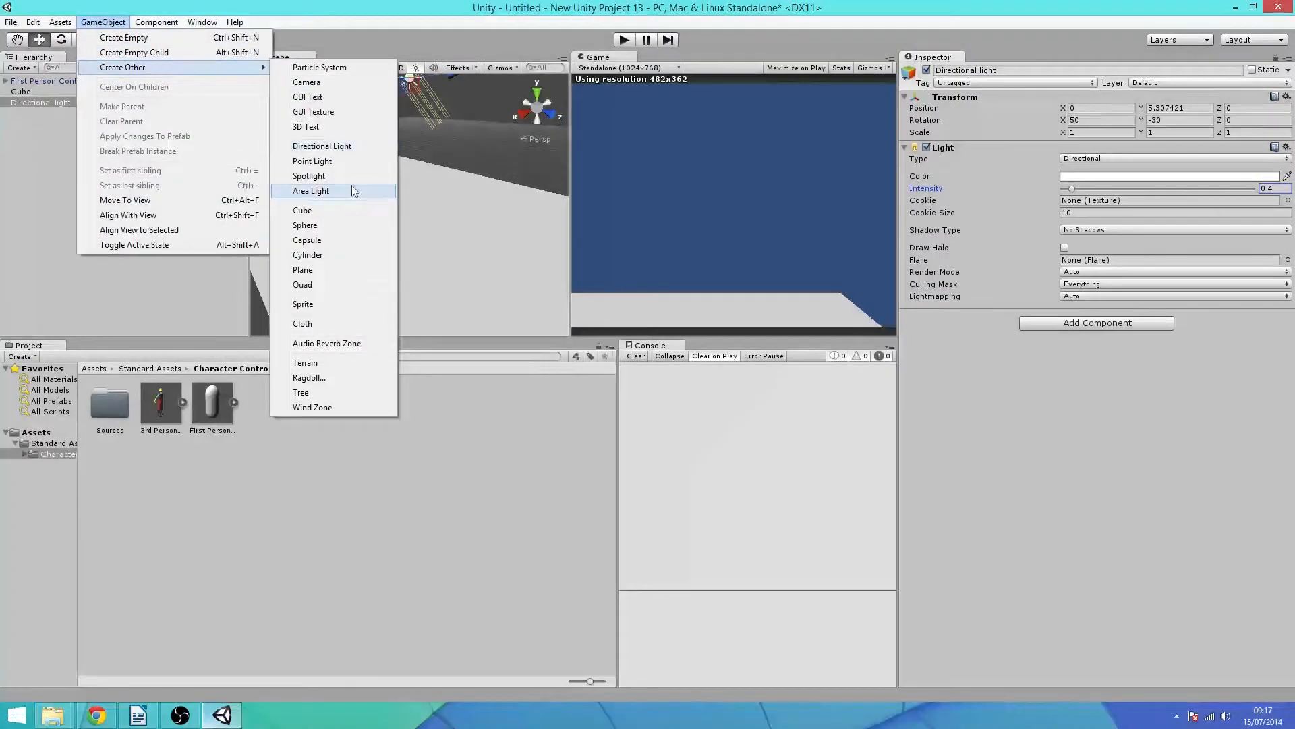
pyautogui.click(341, 208)
pyautogui.moveTo(400, 177); pyautogui.dragTo(420, 151)
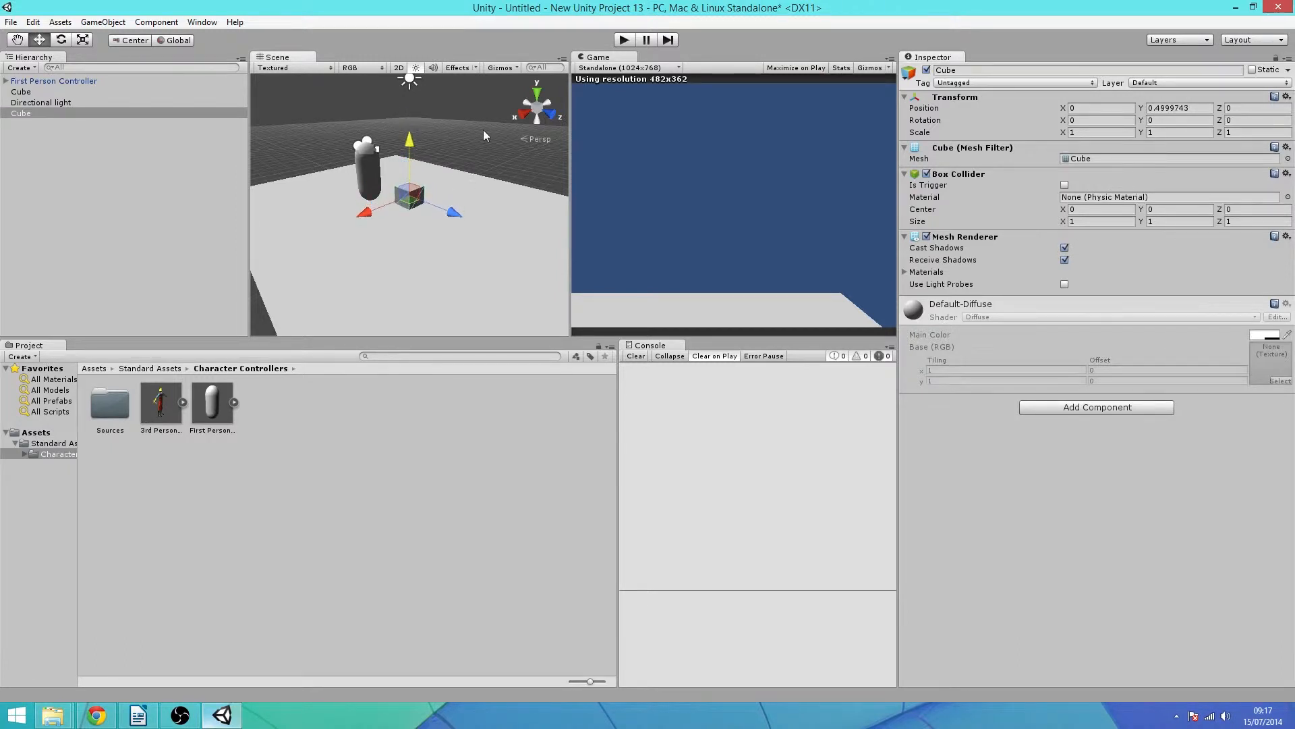
# Play-test the scene by walking the first-person character around the small cube, and stop the game
pyautogui.click(621, 42)
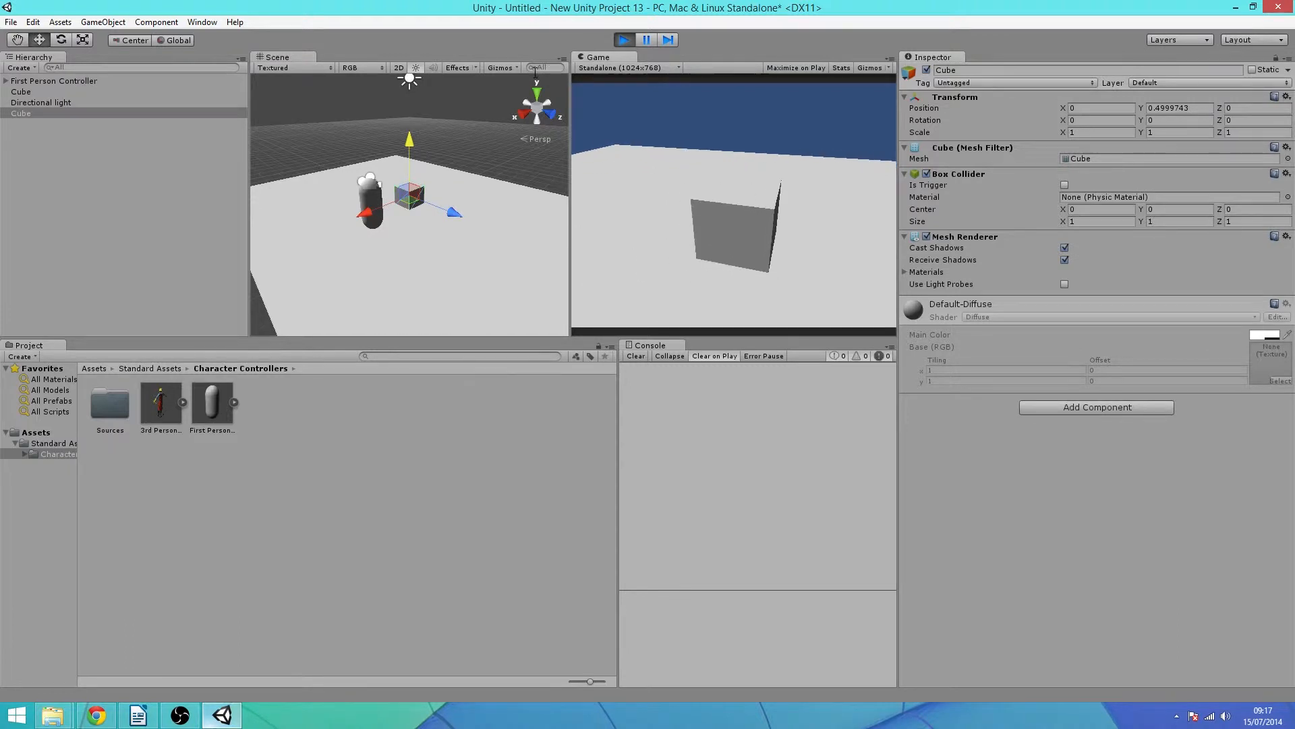
pyautogui.press('a')
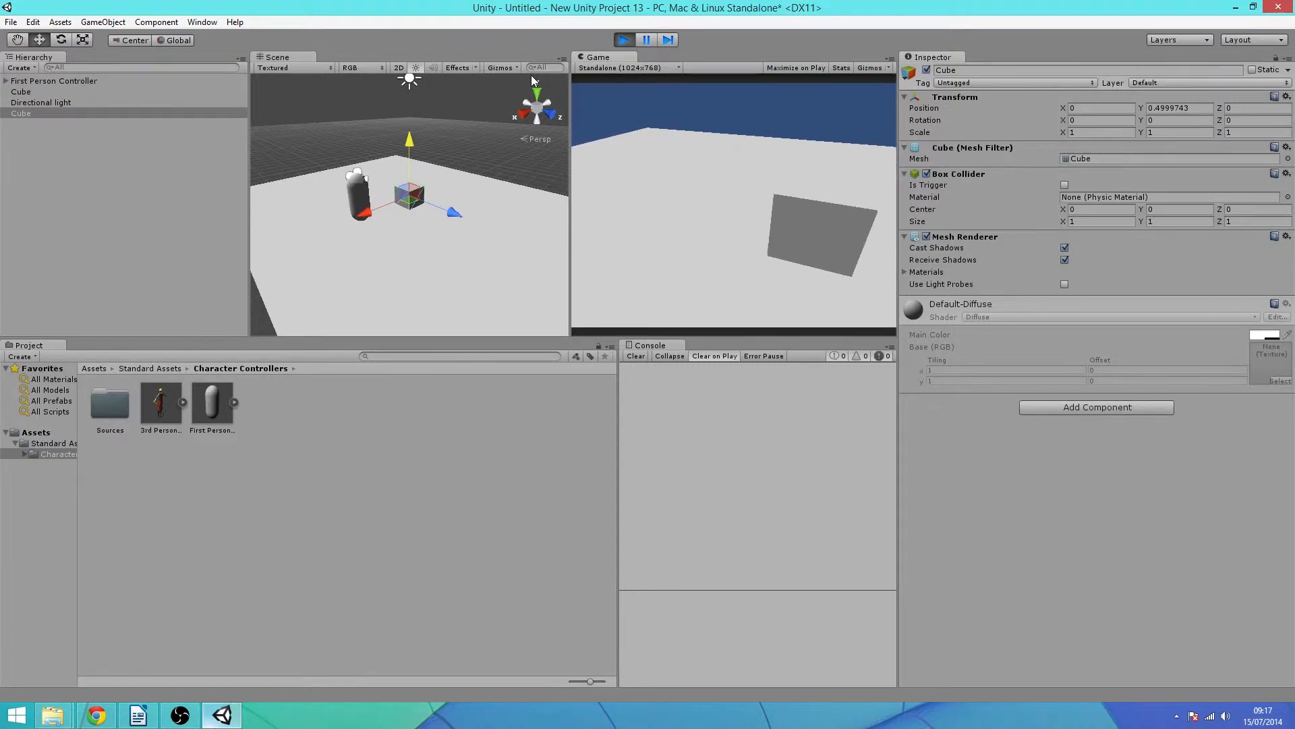
pyautogui.press('a')
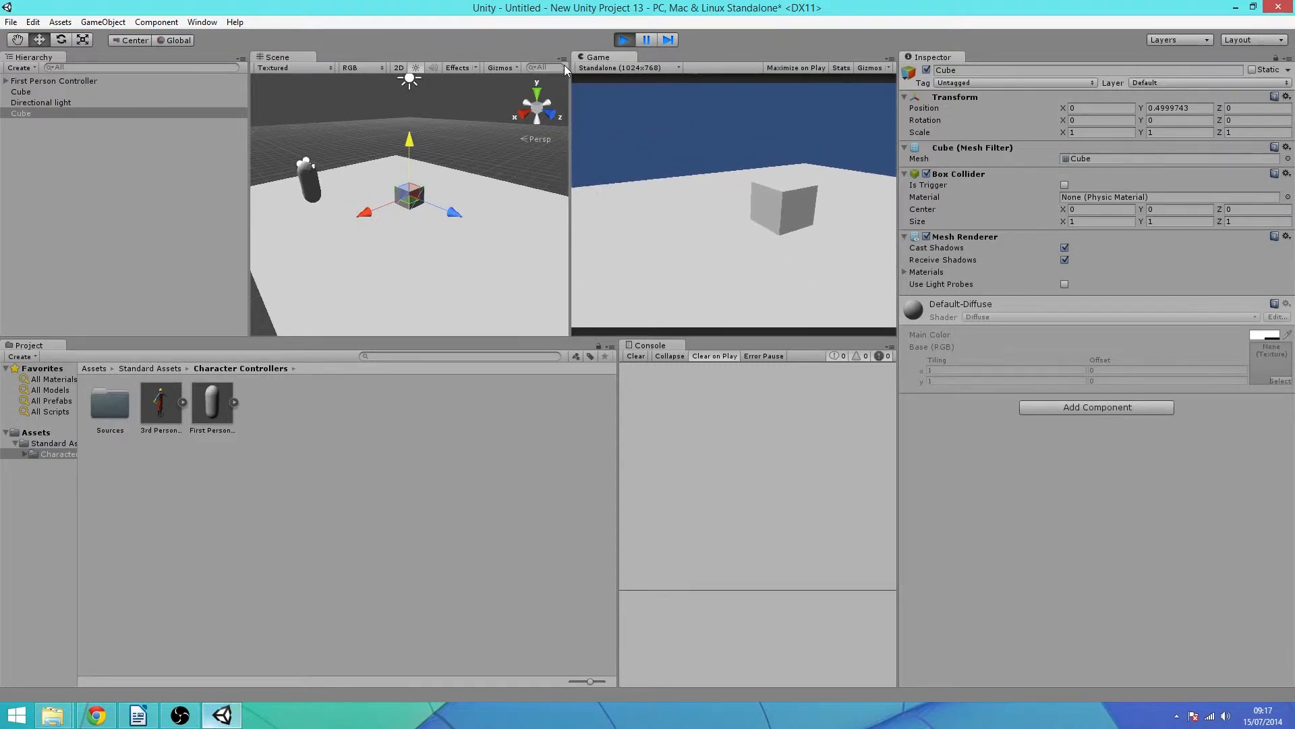
pyautogui.press('w')
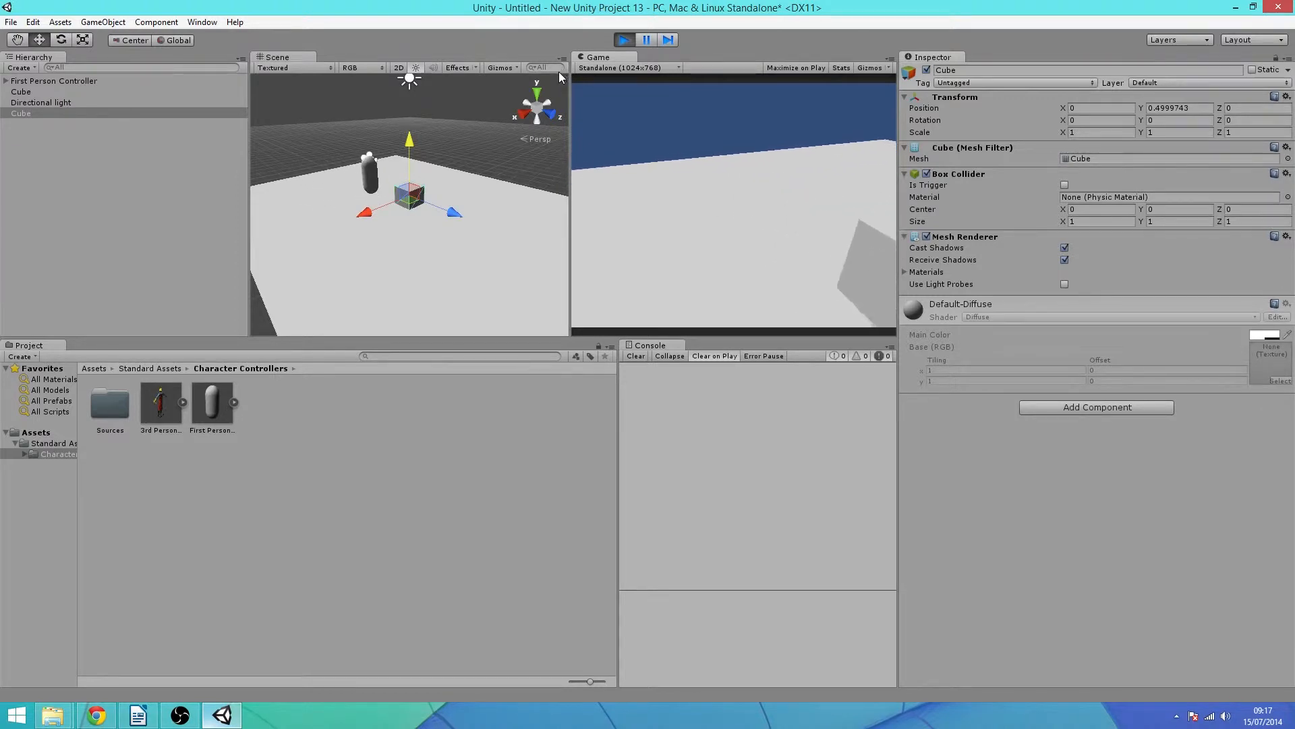
pyautogui.press('d')
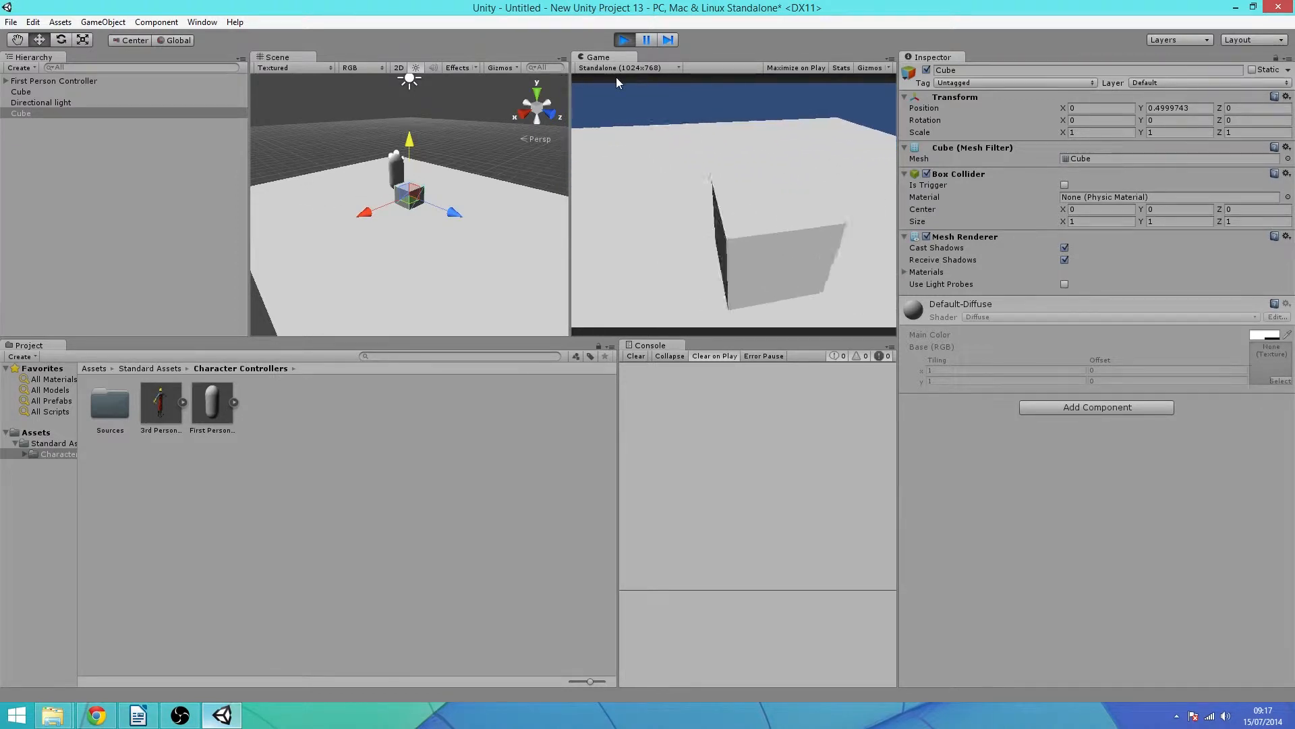
pyautogui.press('a')
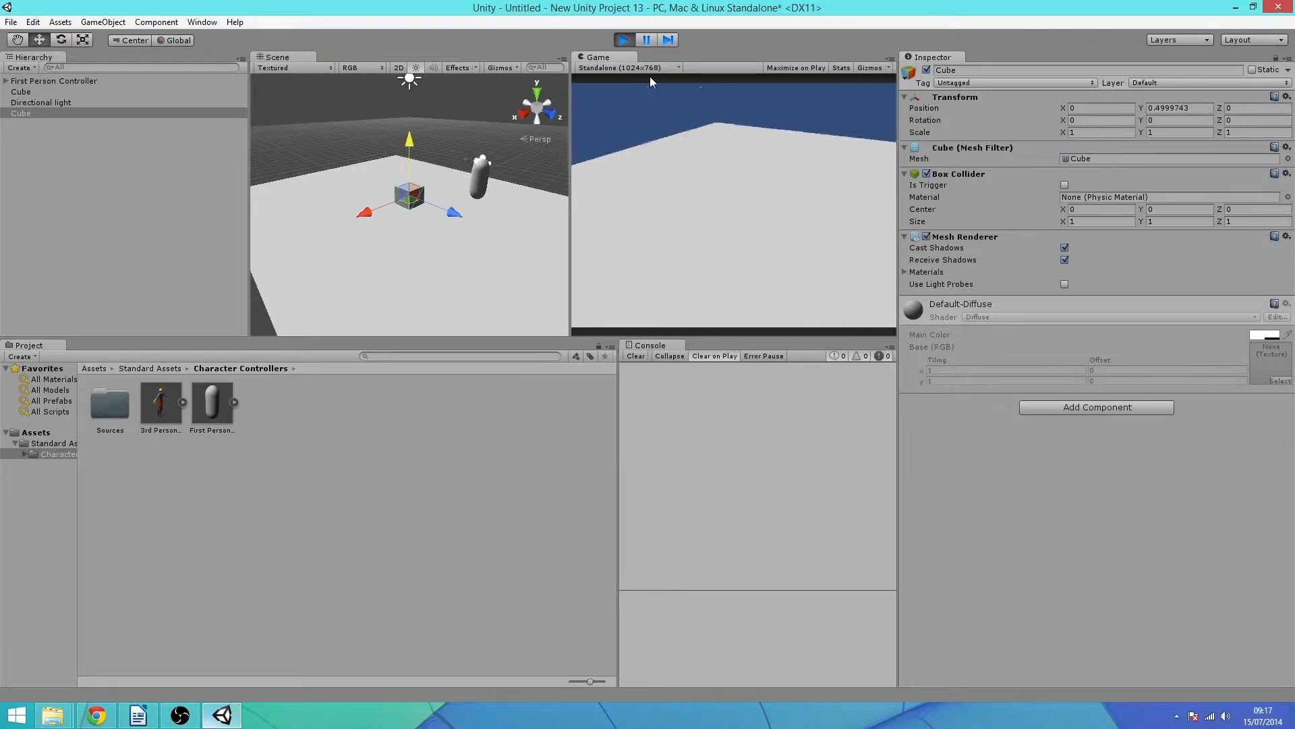
pyautogui.press('w')
pyautogui.press('a')
pyautogui.press('d')
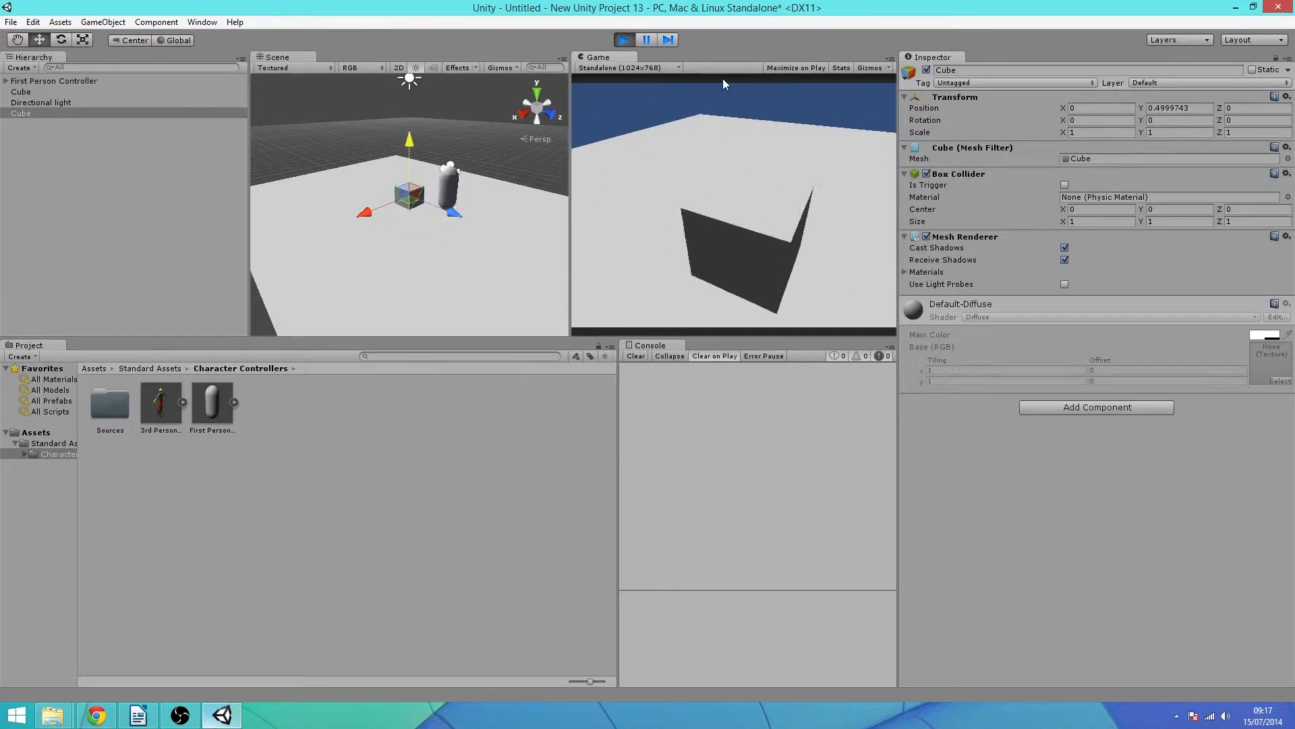
pyautogui.click(631, 43)
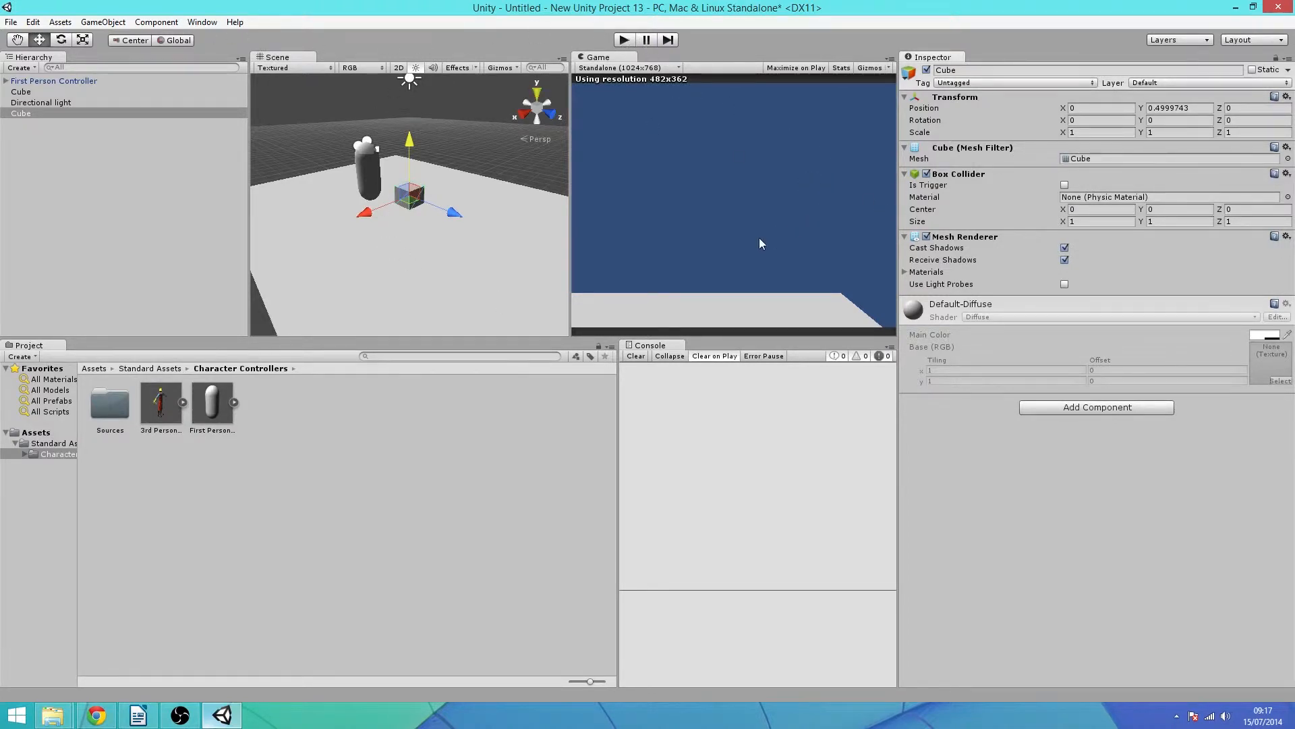
# Run the scene again, back the character away from the small cube, and stop the game
pyautogui.click(622, 39)
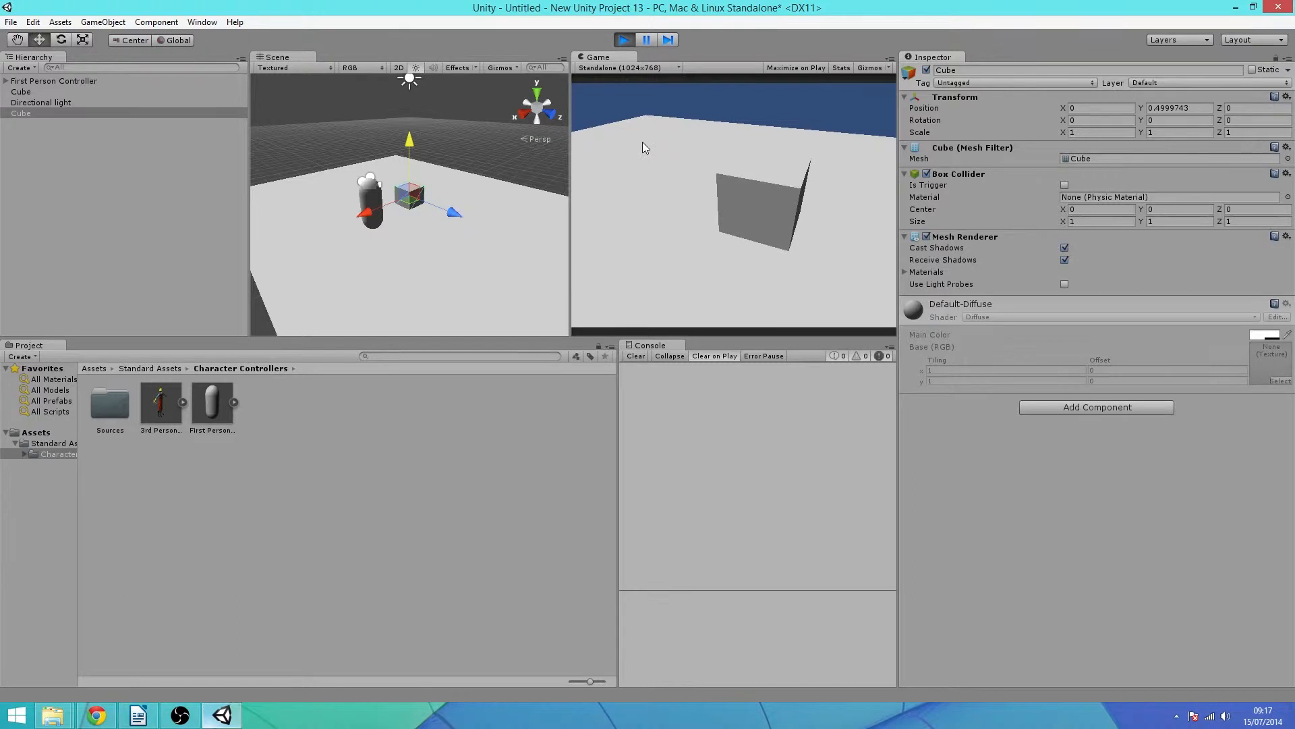
pyautogui.press('a')
pyautogui.press('s')
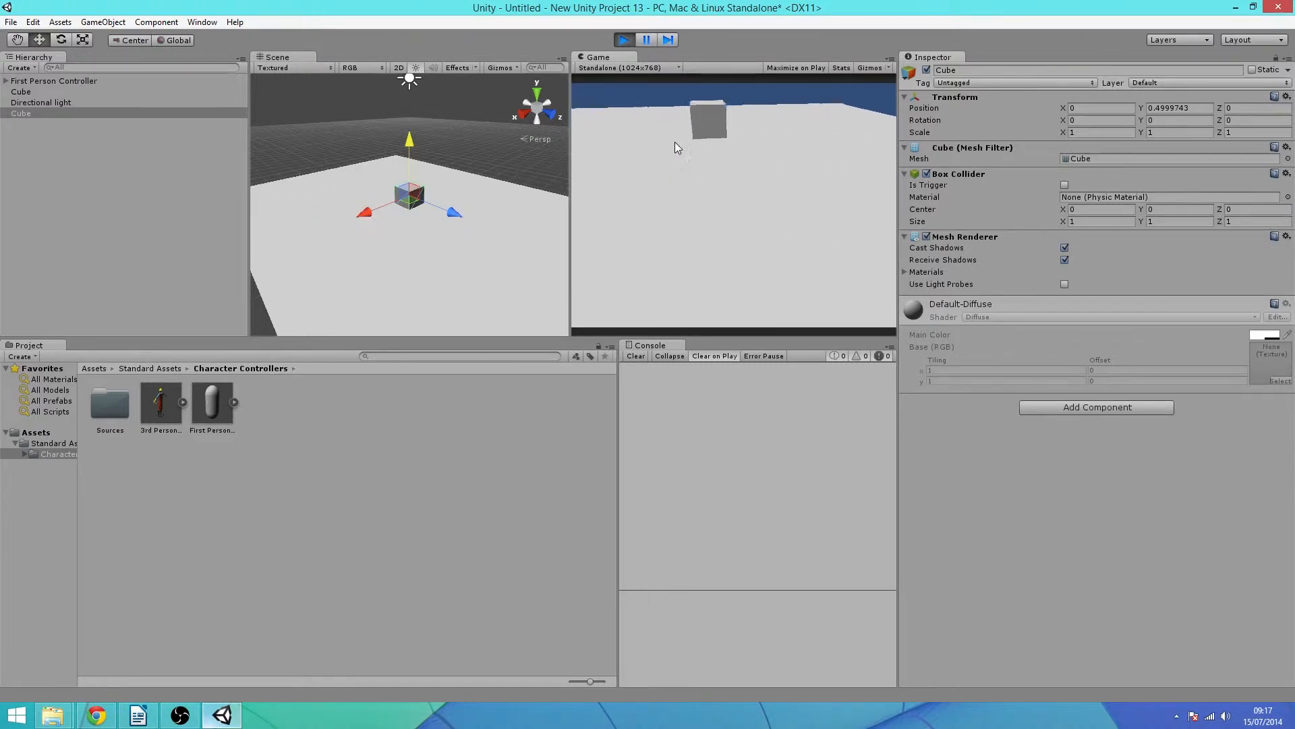
pyautogui.click(624, 40)
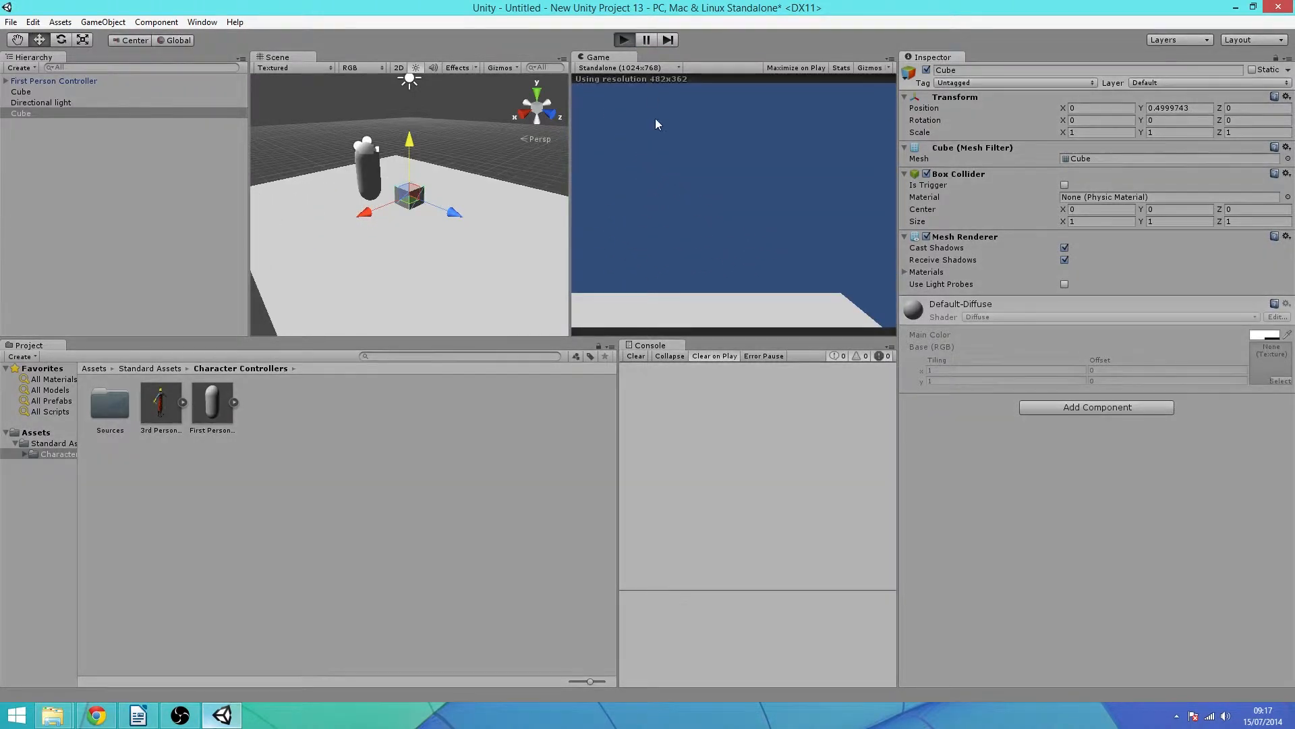
# Run another play test, circling the small cube from several sides while looking at it, and end play mode
pyautogui.press('d')
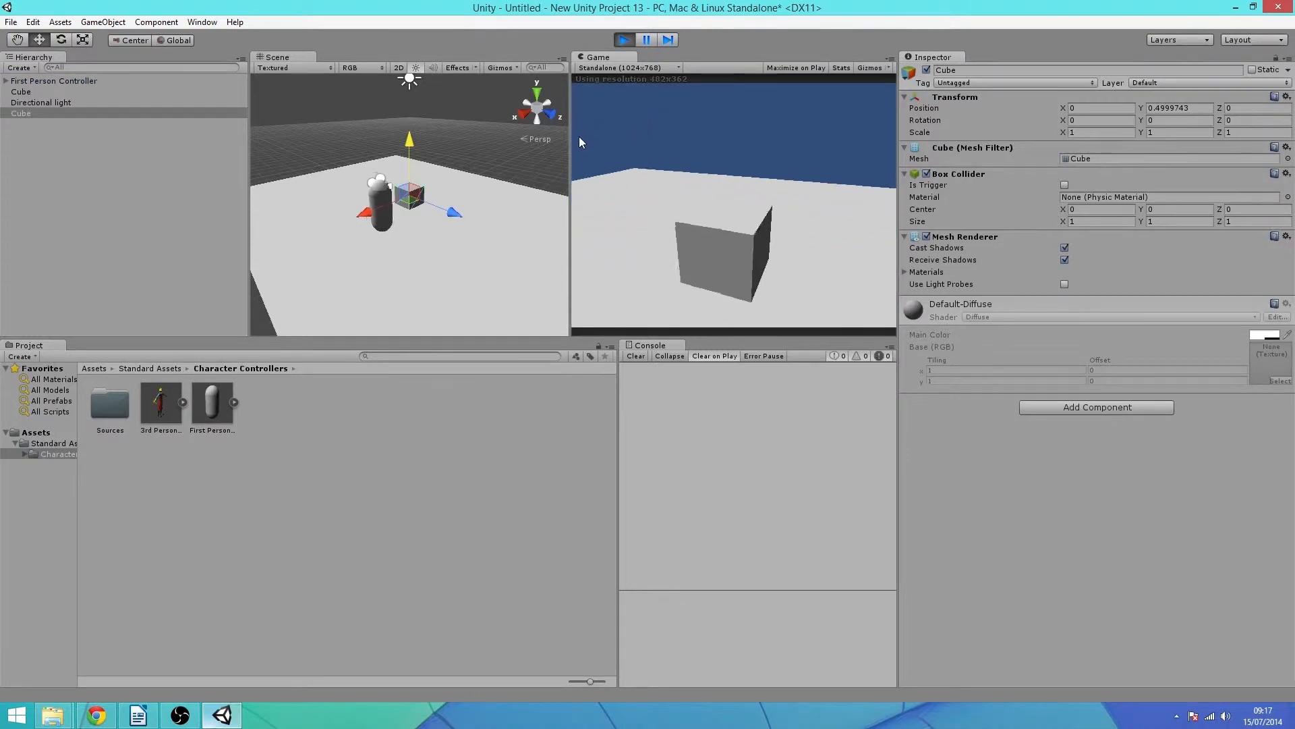
pyautogui.press('a')
pyautogui.press('w')
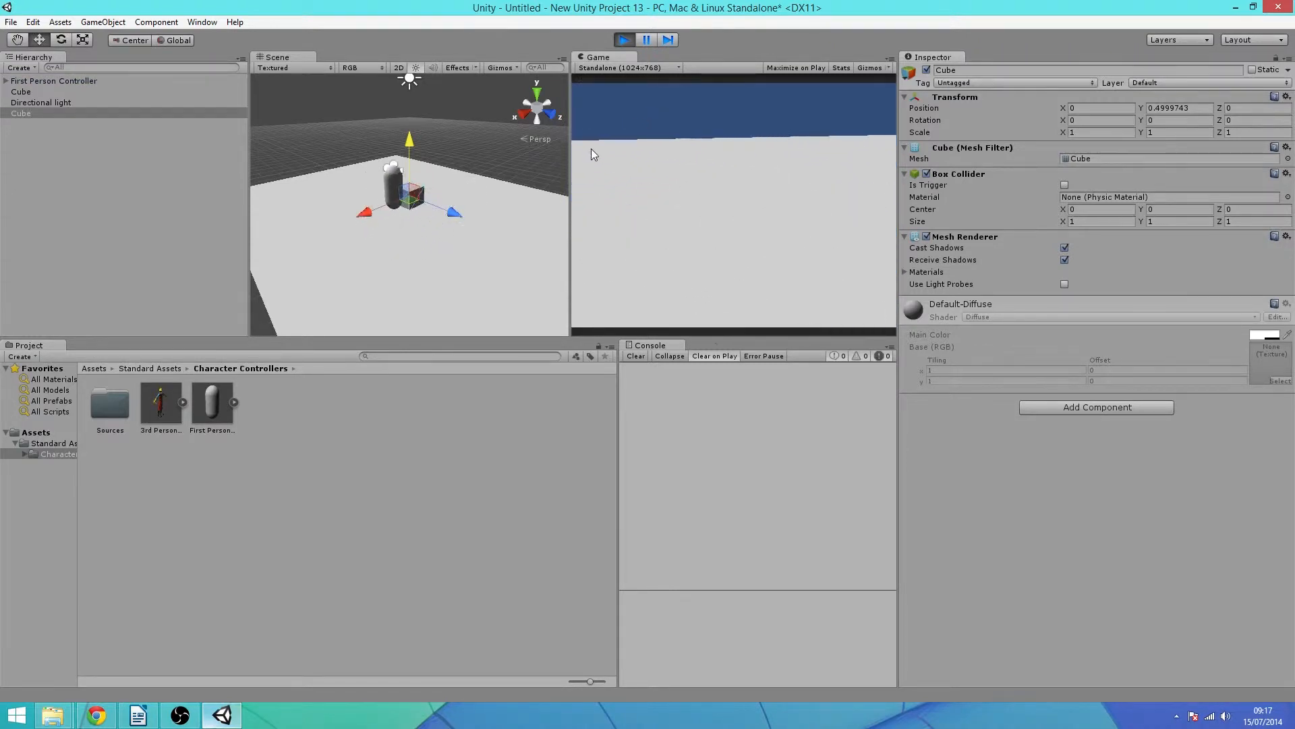
pyautogui.press('s')
pyautogui.press('a')
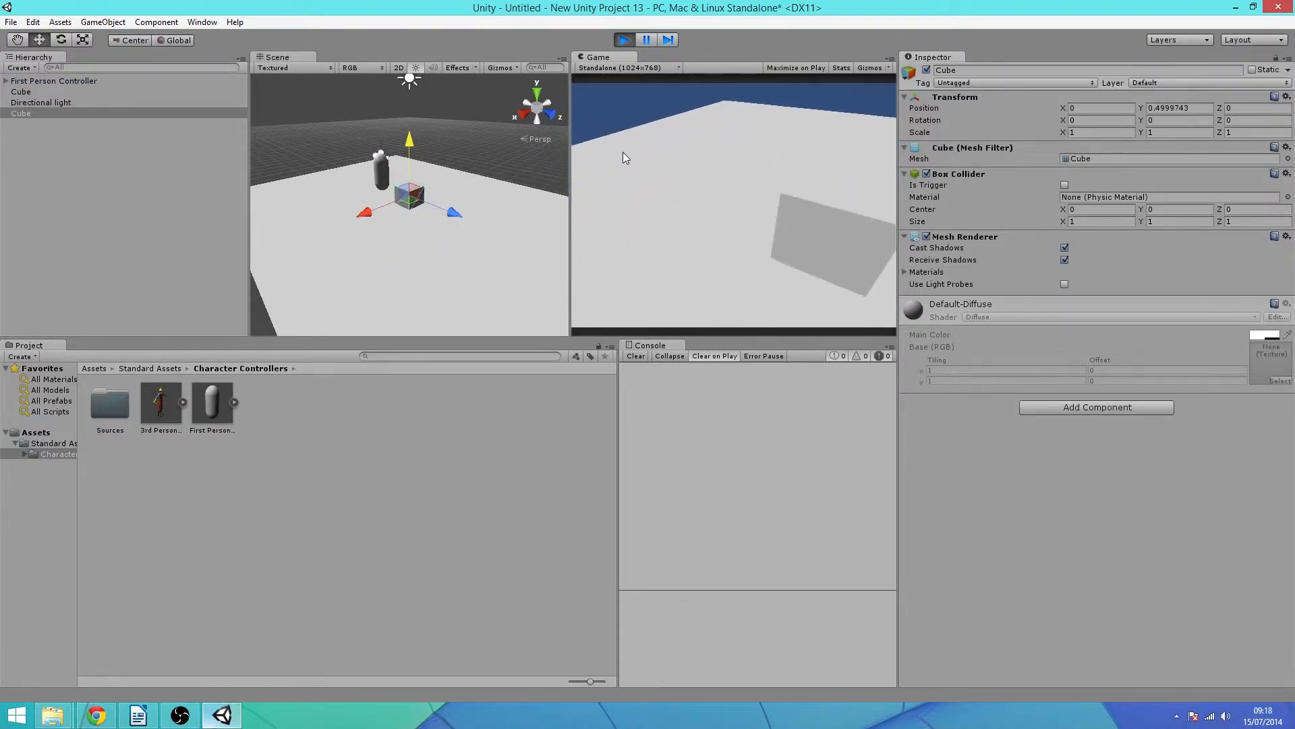
pyautogui.press('d')
pyautogui.press('s')
pyautogui.press('a')
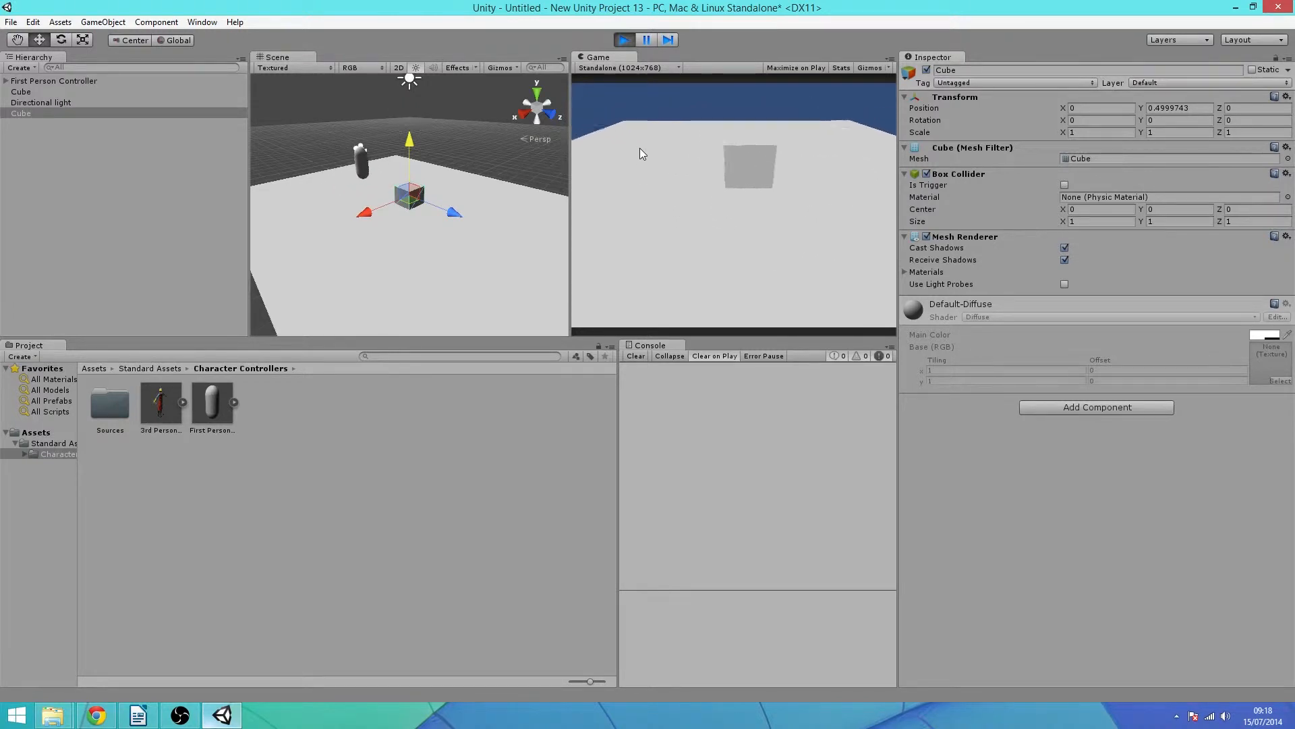
pyautogui.press('w')
pyautogui.press('s')
pyautogui.press('a')
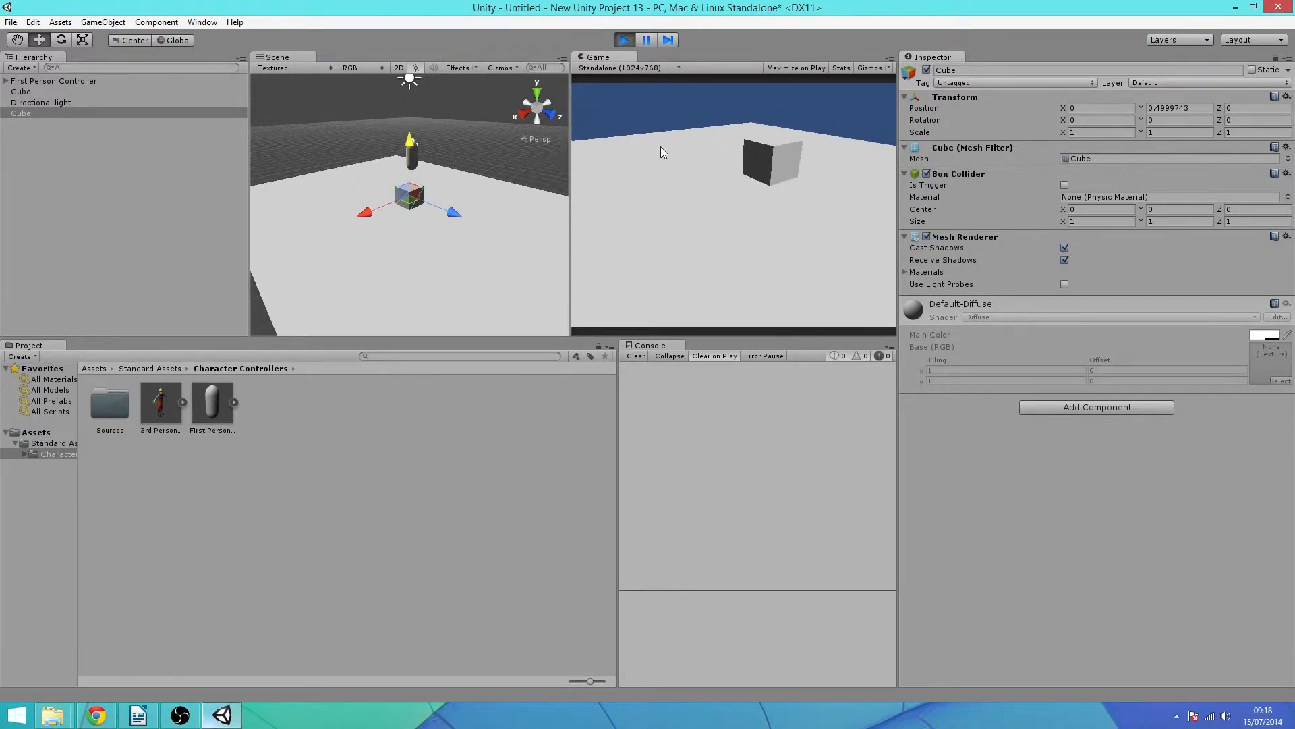
pyautogui.press('w')
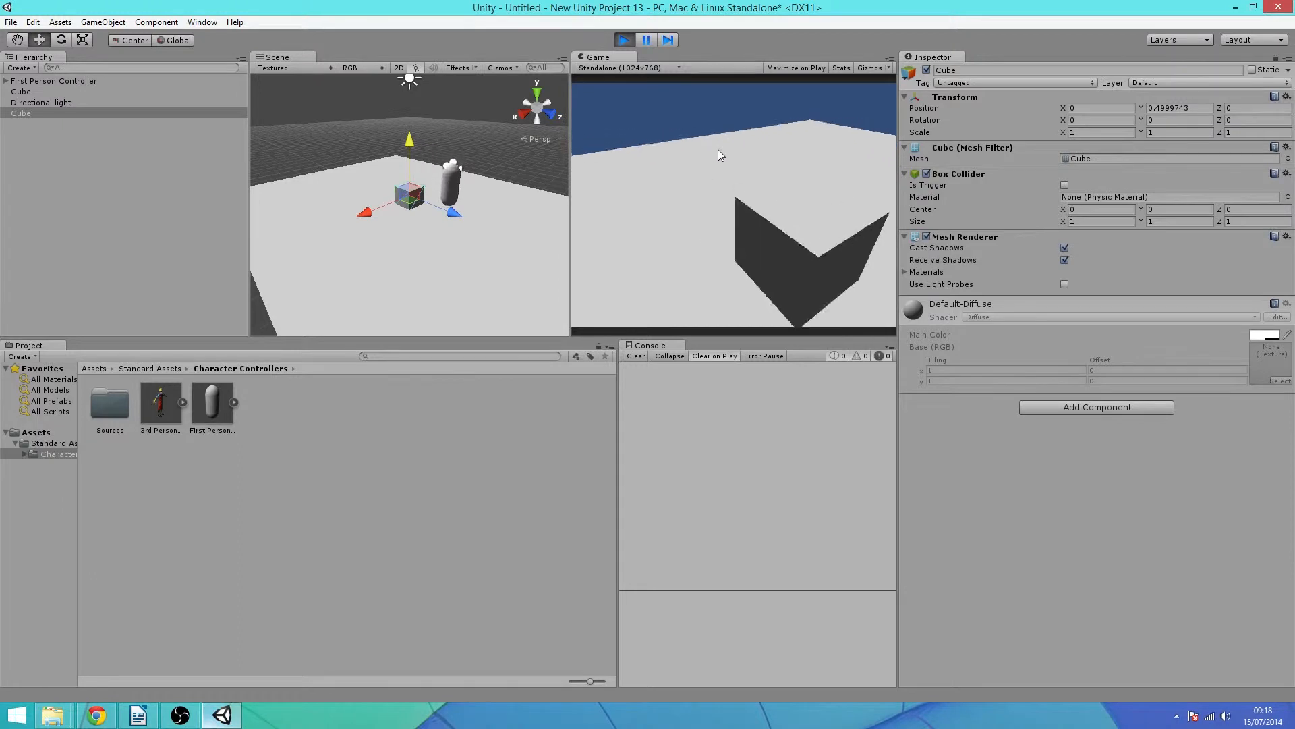
pyautogui.press('a')
pyautogui.click(625, 41)
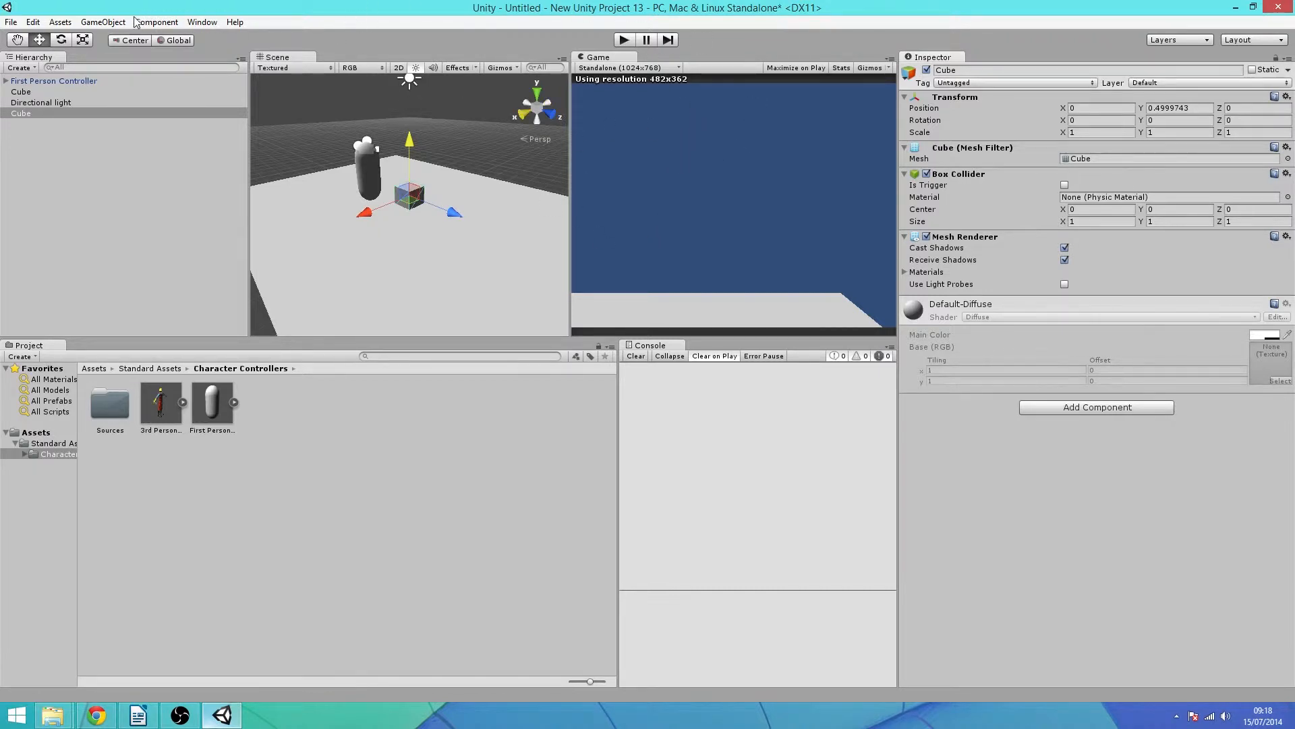
# Add a GUI Text object to the scene
pyautogui.click(103, 22)
pyautogui.click(716, 135)
pyautogui.click(125, 22)
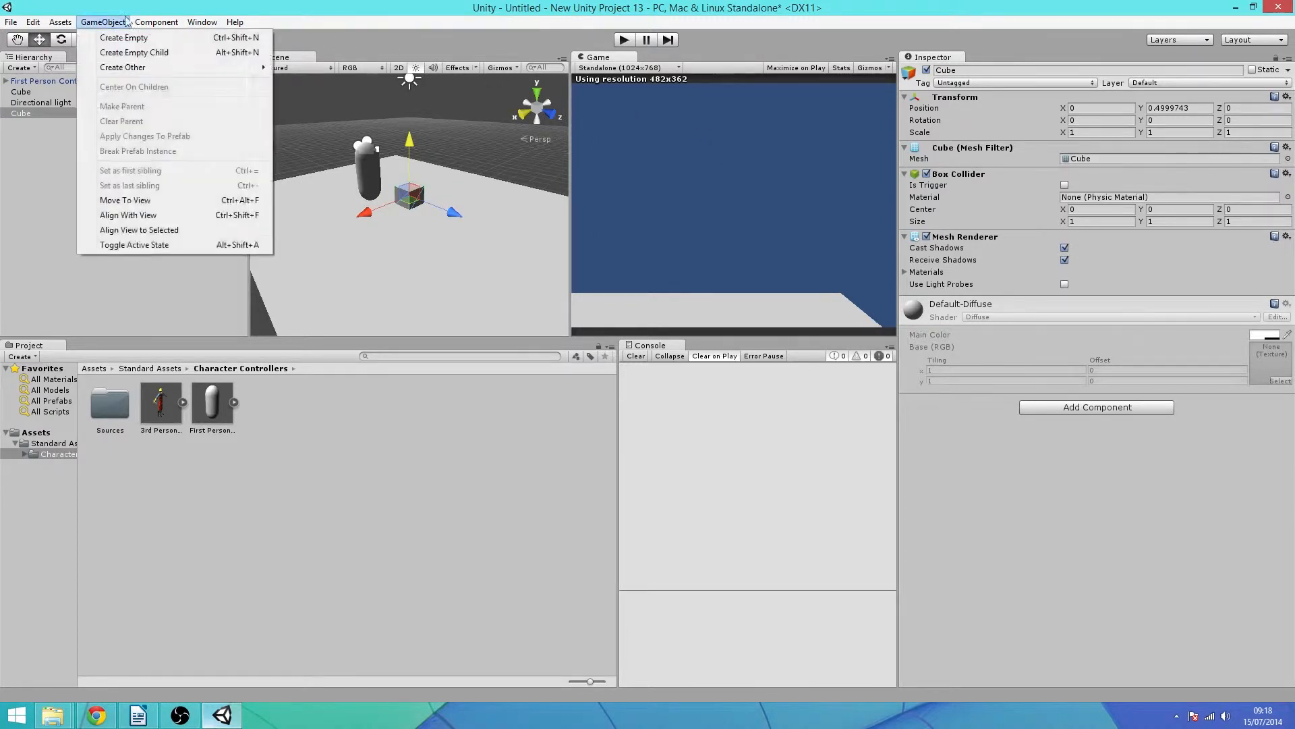
pyautogui.moveTo(147, 68)
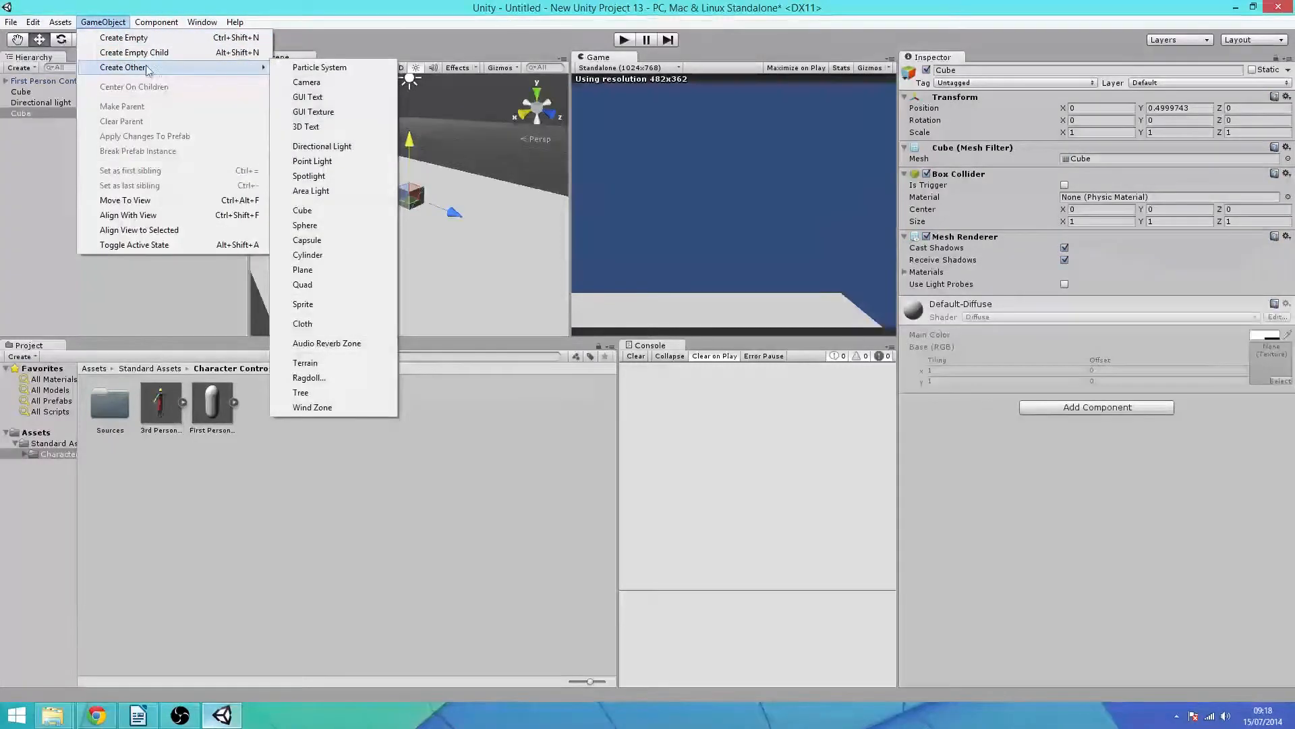
pyautogui.click(363, 97)
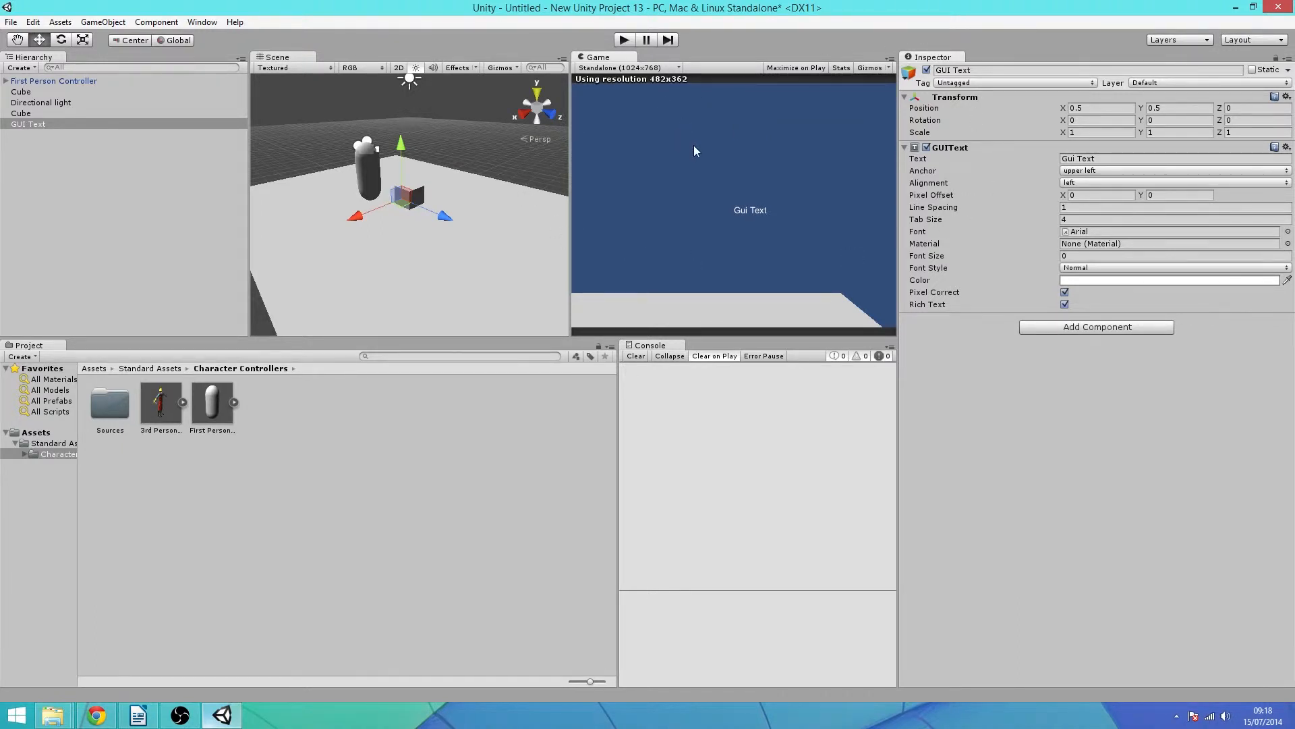
# Play-test the scene, turning the first-person character to view the GUI text from several directions, and stop the game
pyautogui.click(625, 40)
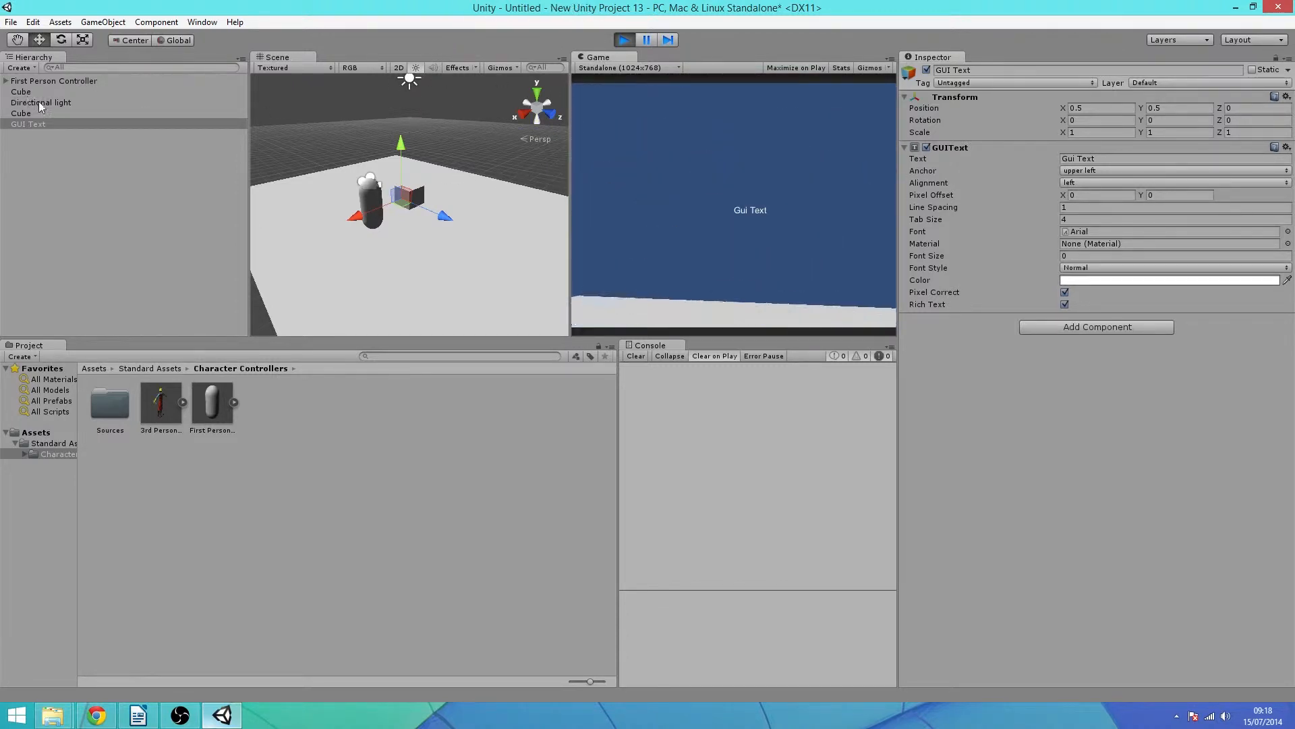
pyautogui.click(28, 81)
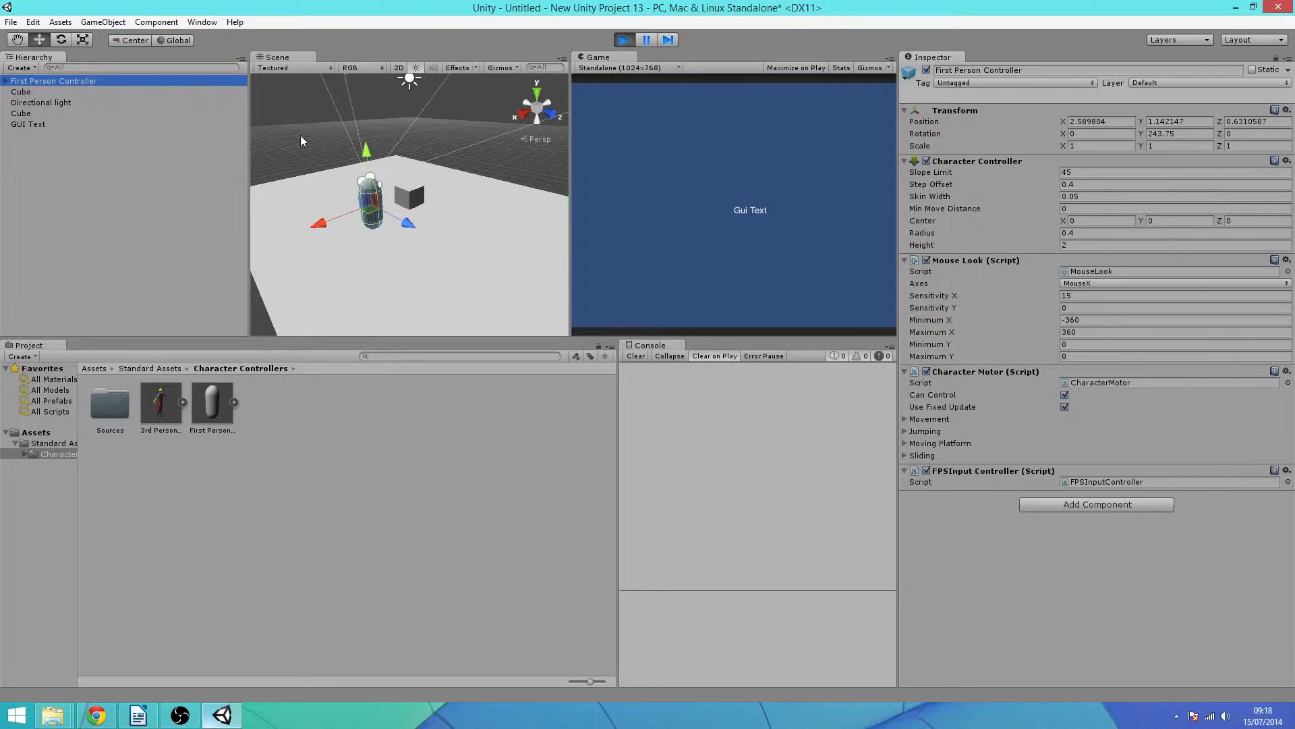
pyautogui.click(723, 198)
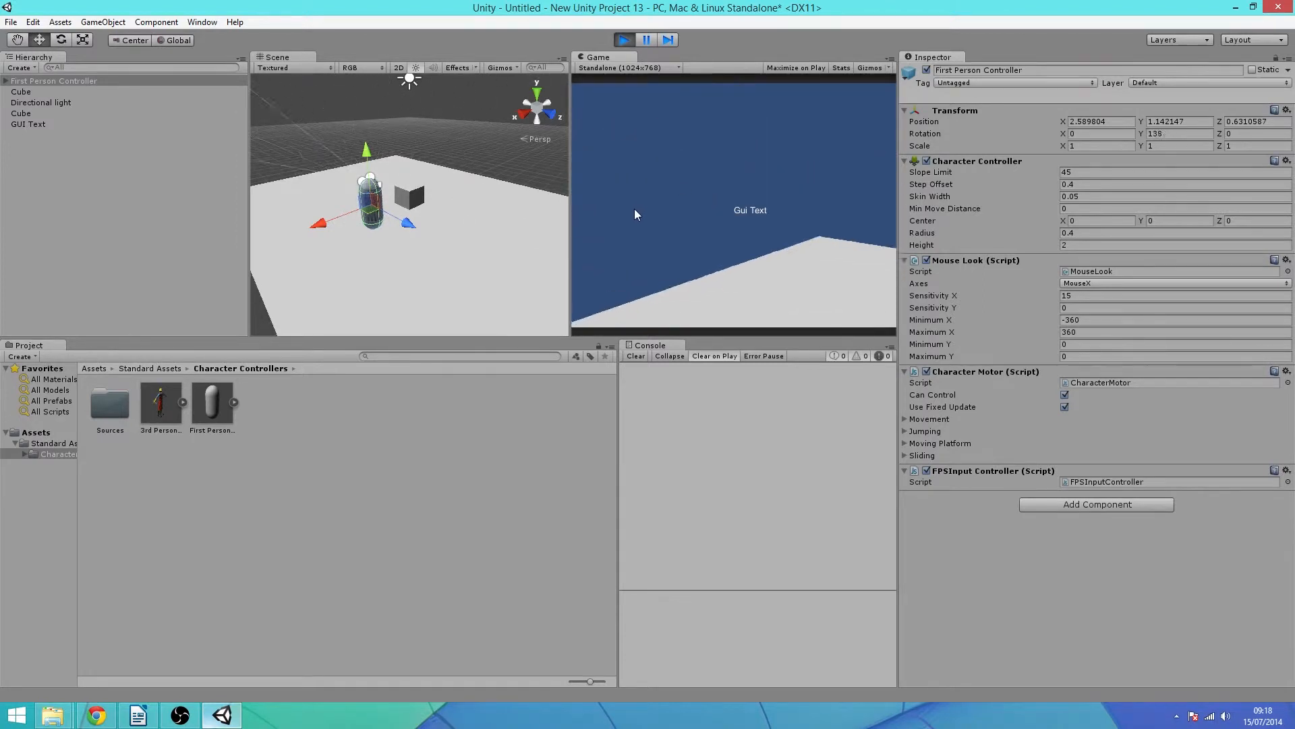
pyautogui.click(625, 41)
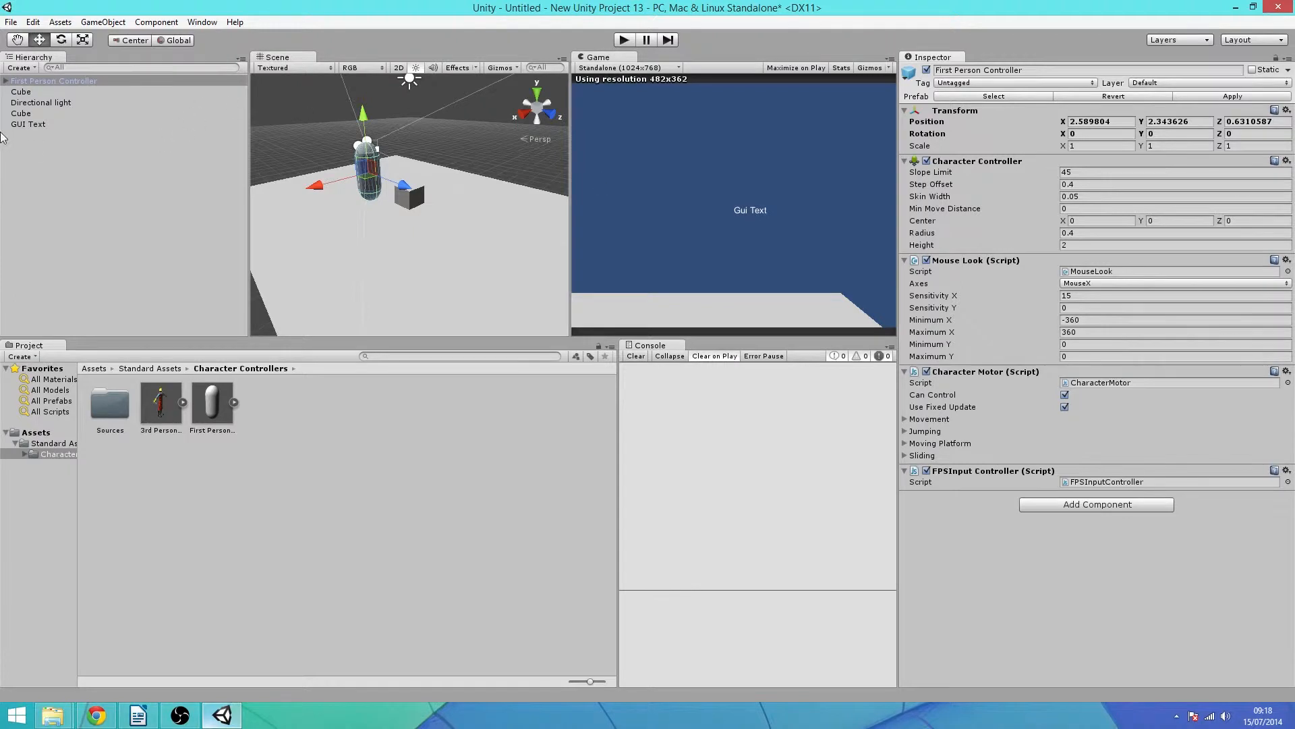
# Set the GUI text's anchor to middle center and play-test it with the Game view set to Free Aspect and resized
pyautogui.click(29, 125)
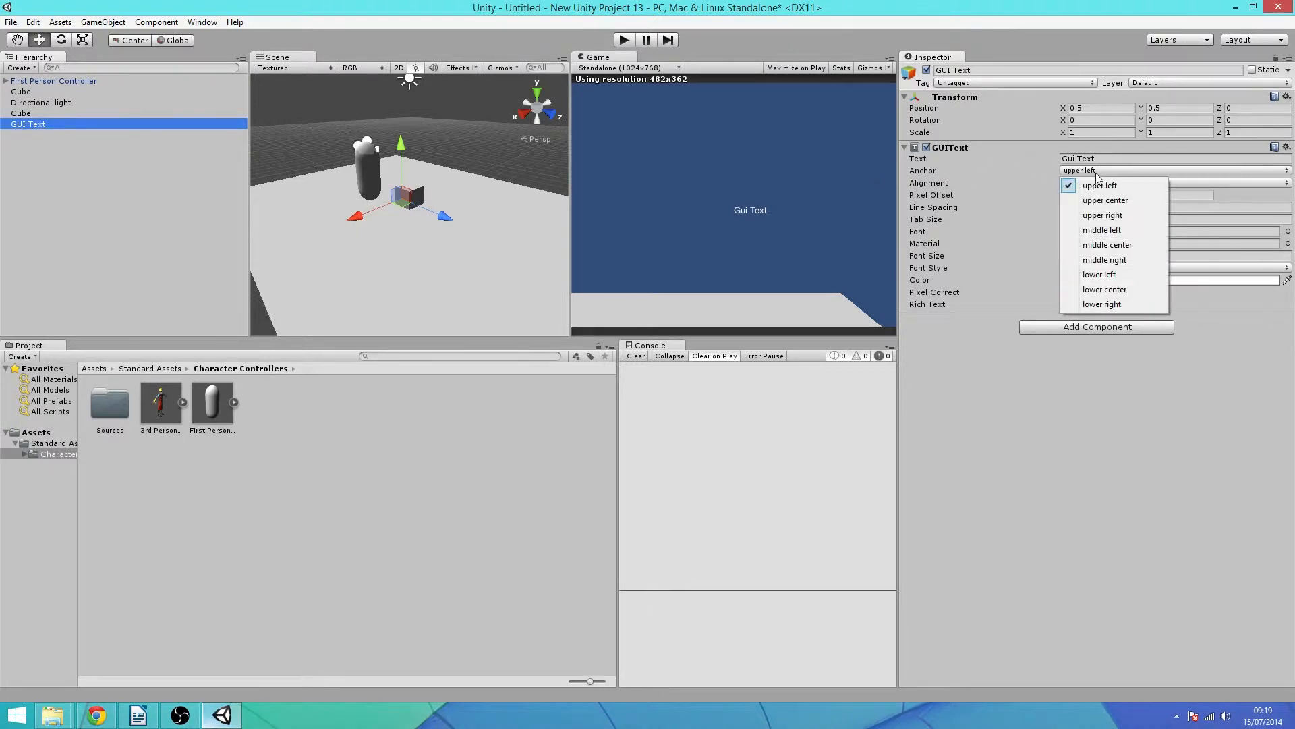
pyautogui.click(1108, 245)
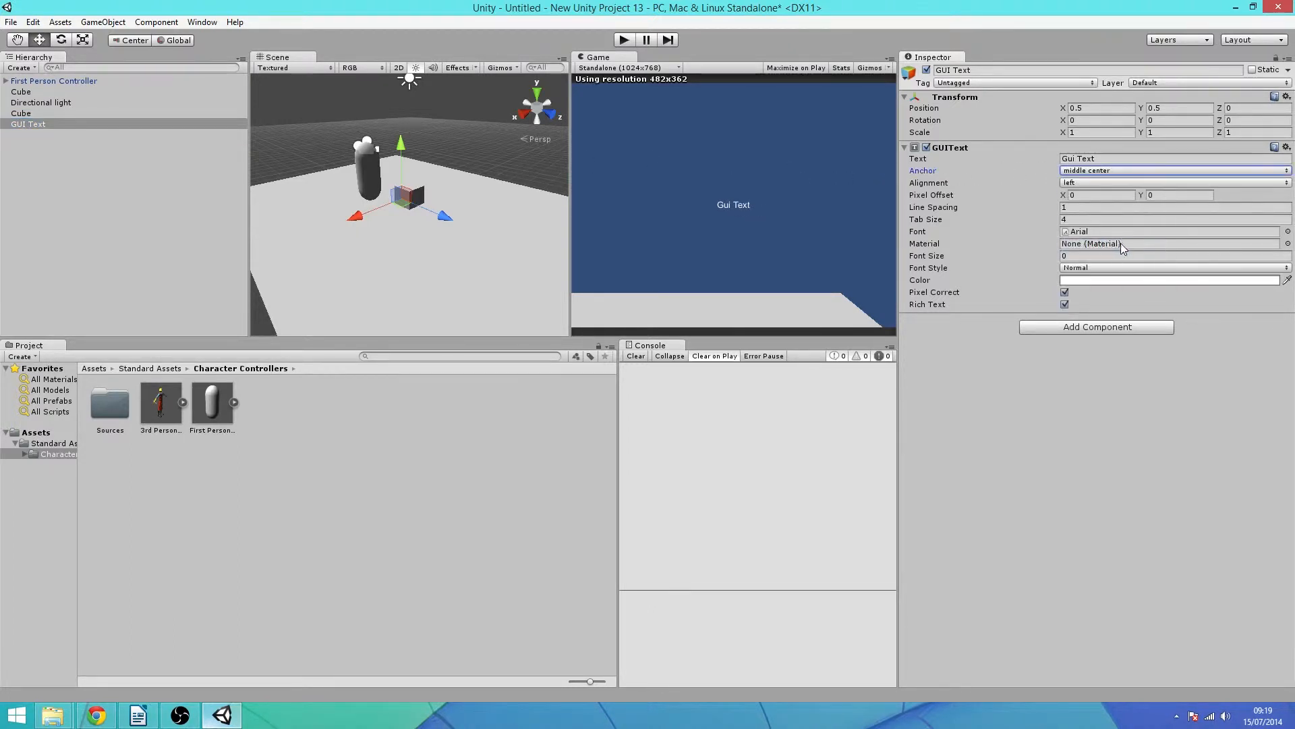
pyautogui.click(627, 43)
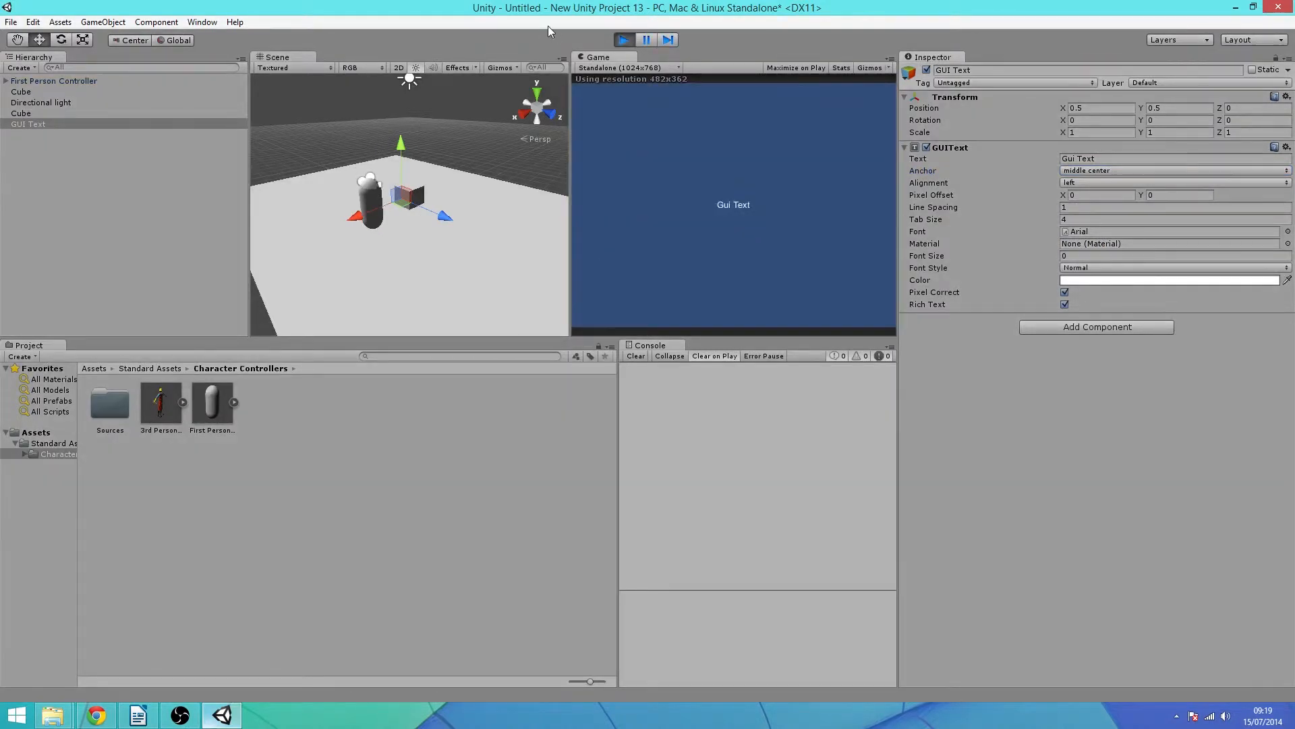
pyautogui.moveTo(570, 81); pyautogui.dragTo(512, 74)
pyautogui.click(553, 68)
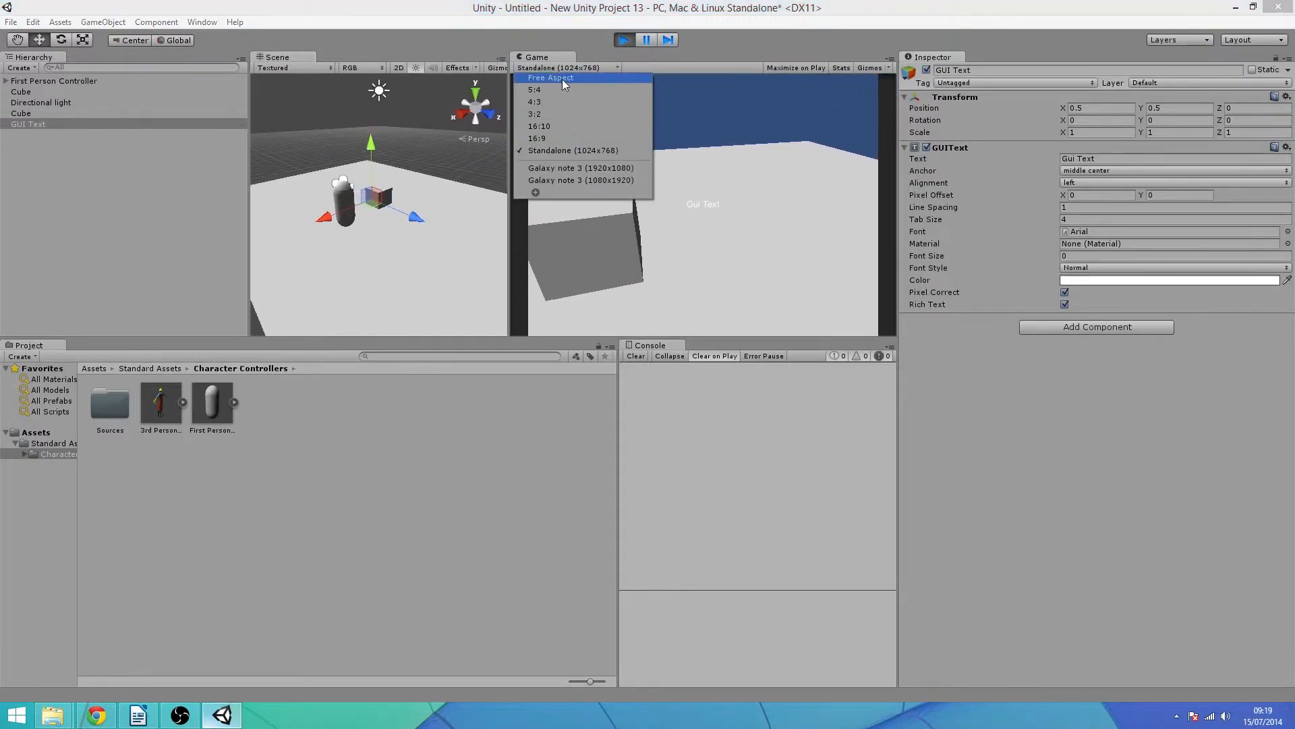
pyautogui.click(561, 79)
pyautogui.moveTo(506, 133); pyautogui.dragTo(599, 162)
pyautogui.click(624, 42)
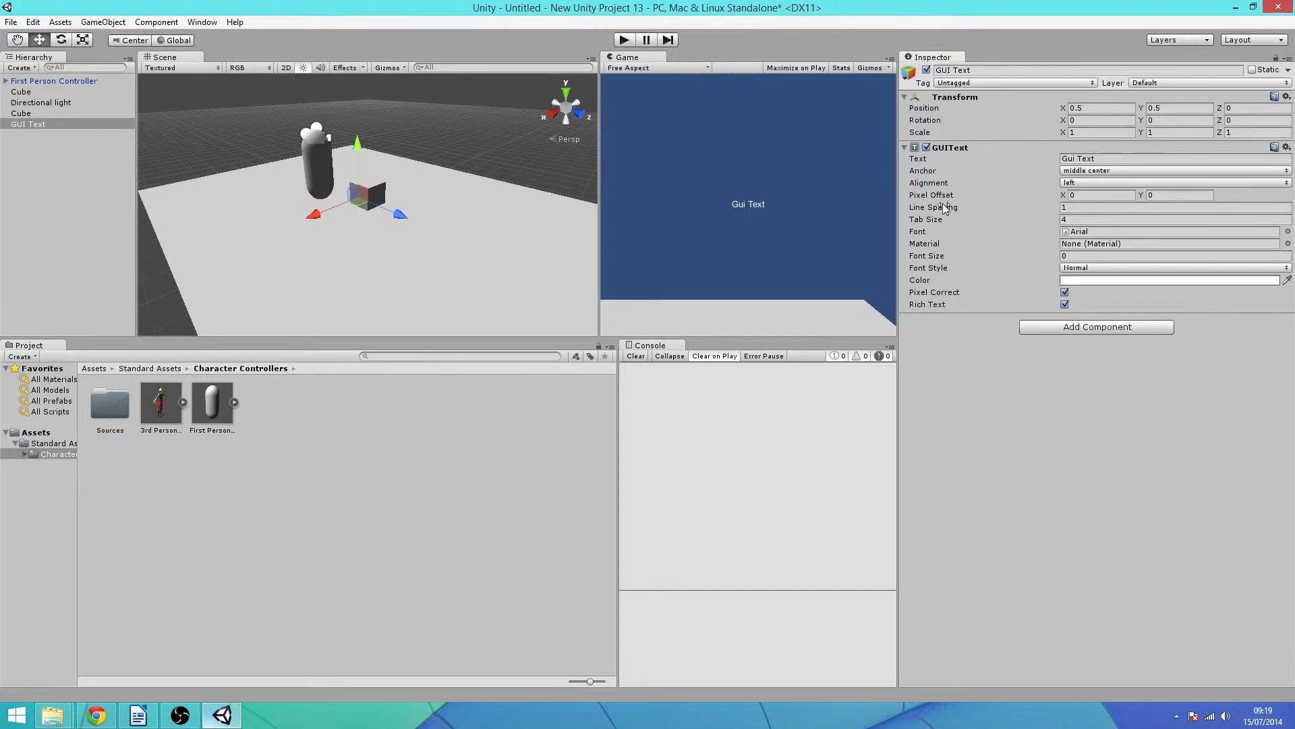
# Try the GUI text at X position 0.08, undo it, and try X 0.74 with a wider Game view
pyautogui.moveTo(1064, 108); pyautogui.dragTo(1058, 111)
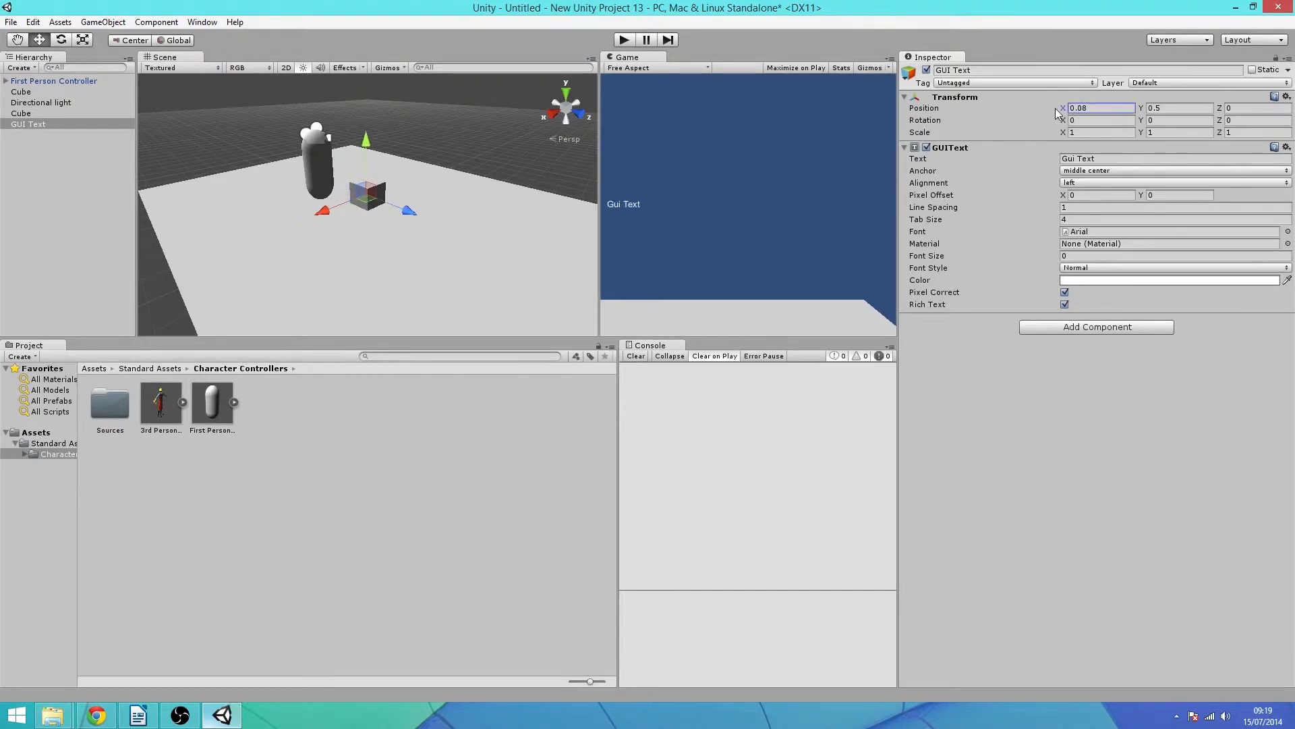
pyautogui.hotkey('ctrl', 'z')
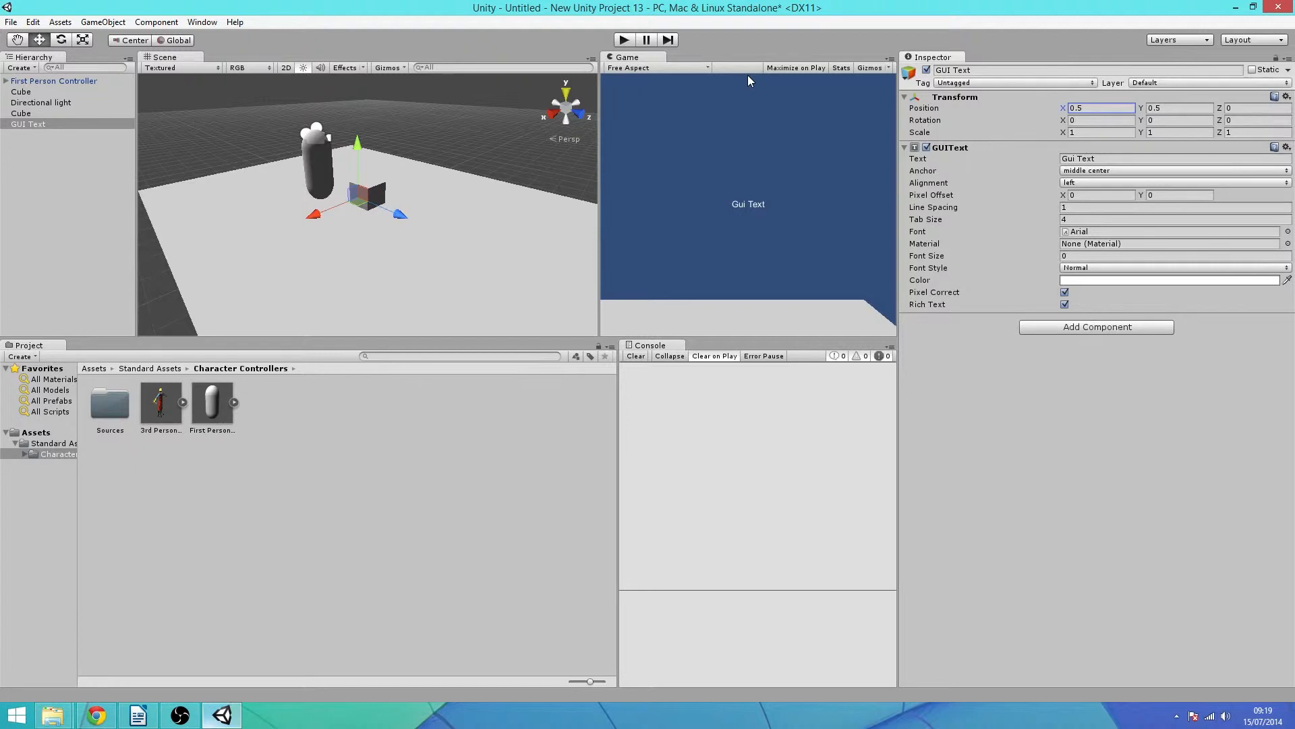
pyautogui.write('0.74')
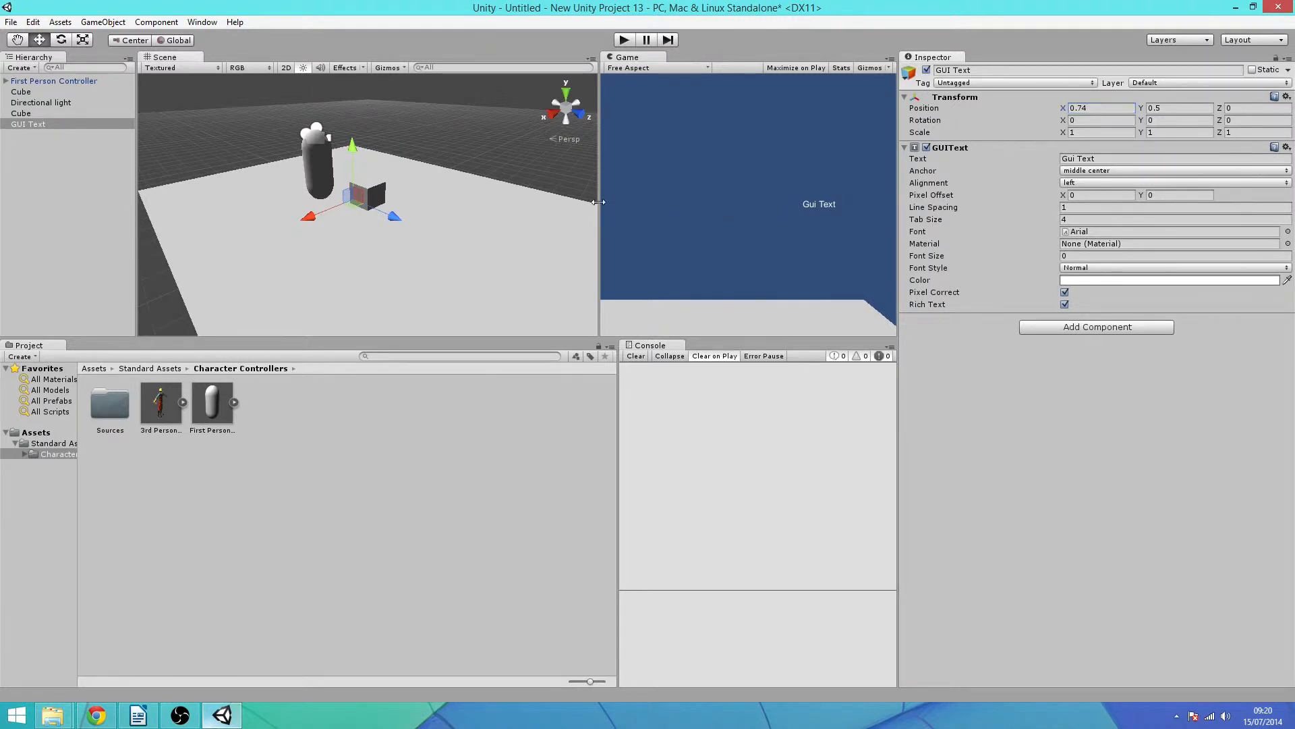
pyautogui.moveTo(606, 204); pyautogui.dragTo(557, 244)
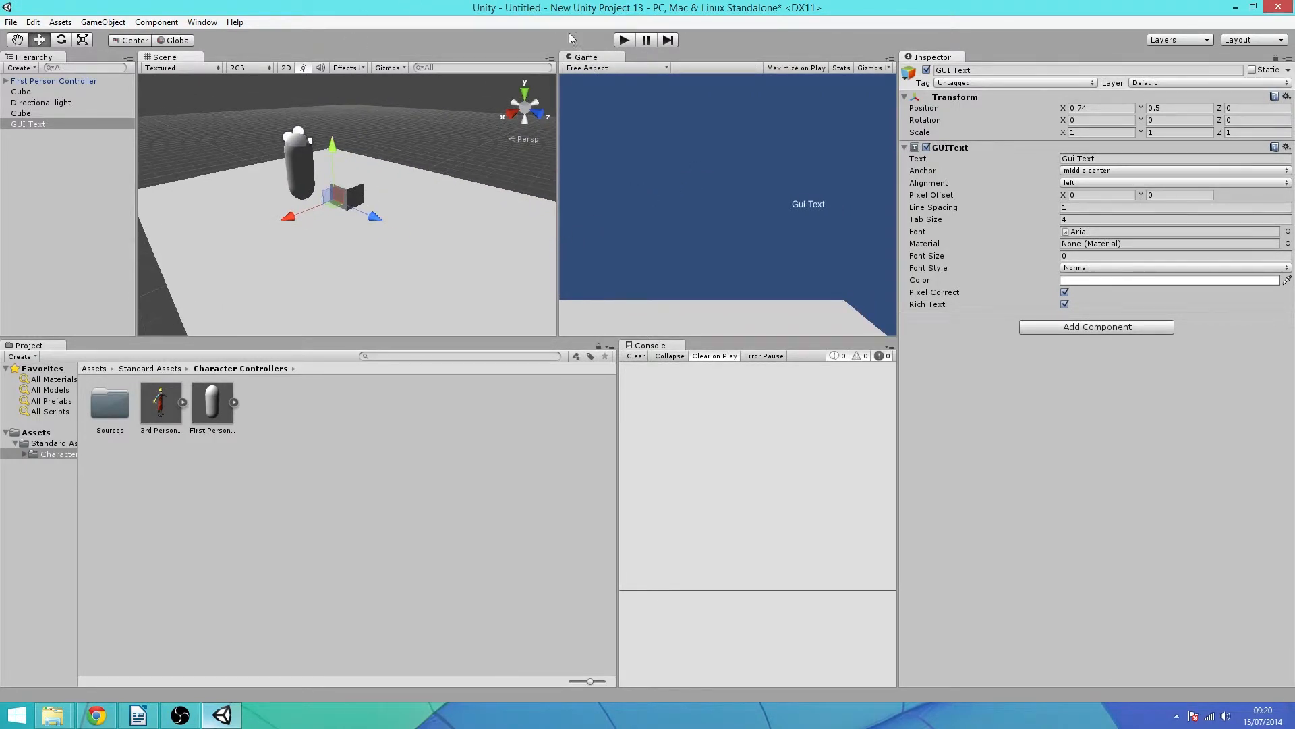
# Set the GUI text's position to X 0.07 and Y 0.95 and check its placement at several Game view widths
pyautogui.moveTo(1062, 109); pyautogui.dragTo(1053, 121)
pyautogui.moveTo(1140, 109); pyautogui.dragTo(1153, 112)
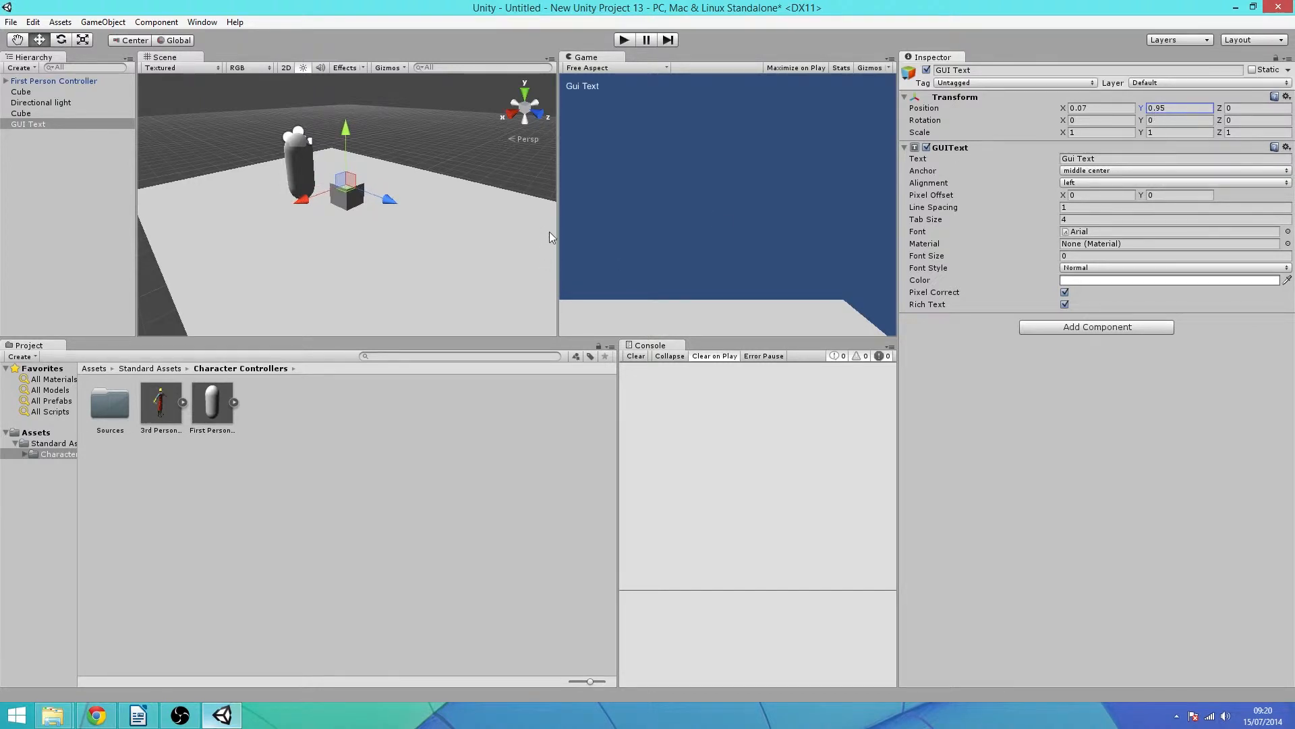
pyautogui.moveTo(558, 229); pyautogui.dragTo(761, 246)
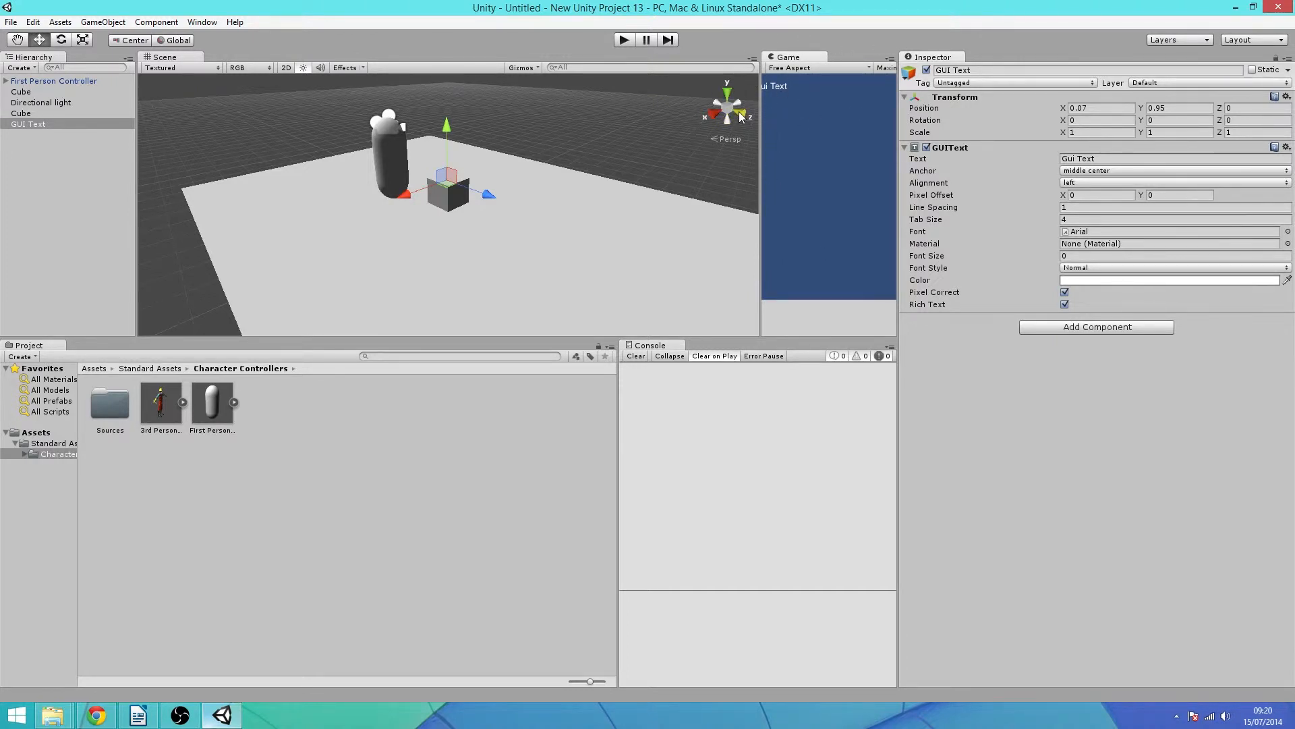
pyautogui.moveTo(761, 119); pyautogui.dragTo(540, 101)
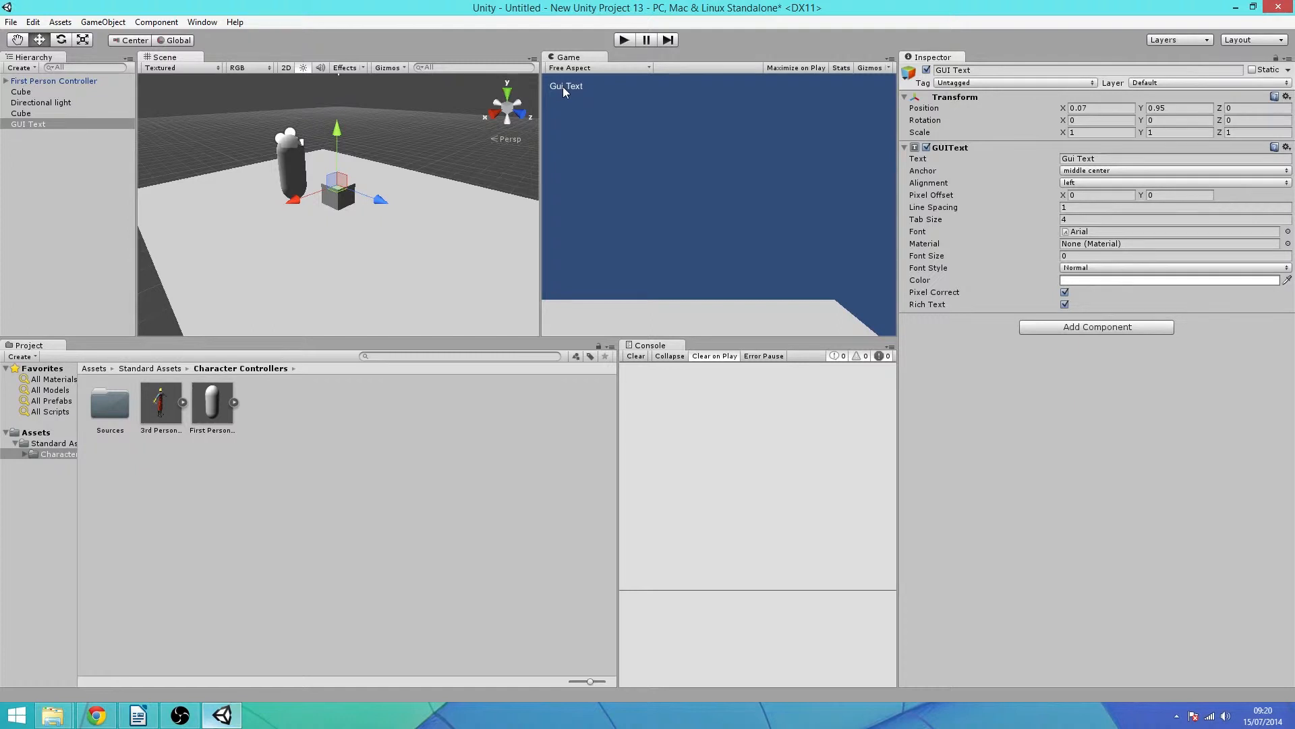
pyautogui.moveTo(540, 110); pyautogui.dragTo(788, 141)
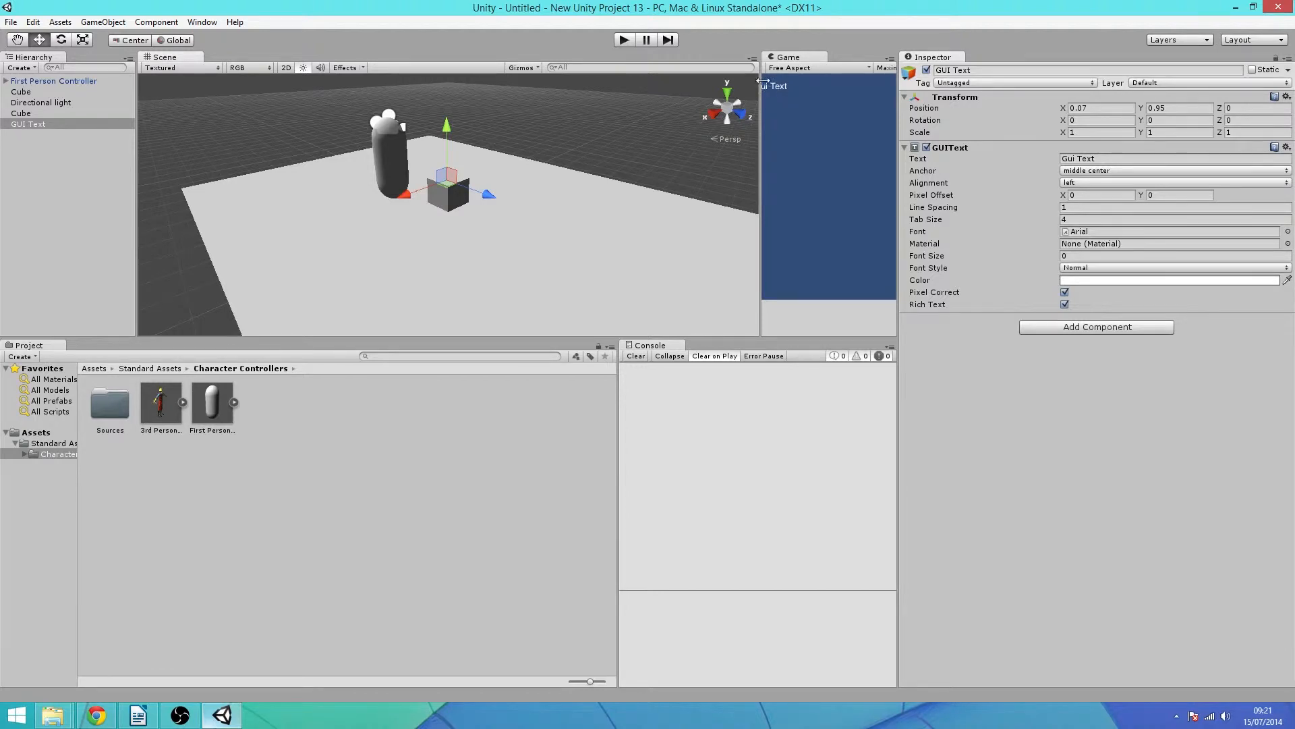
pyautogui.moveTo(761, 98); pyautogui.dragTo(592, 97)
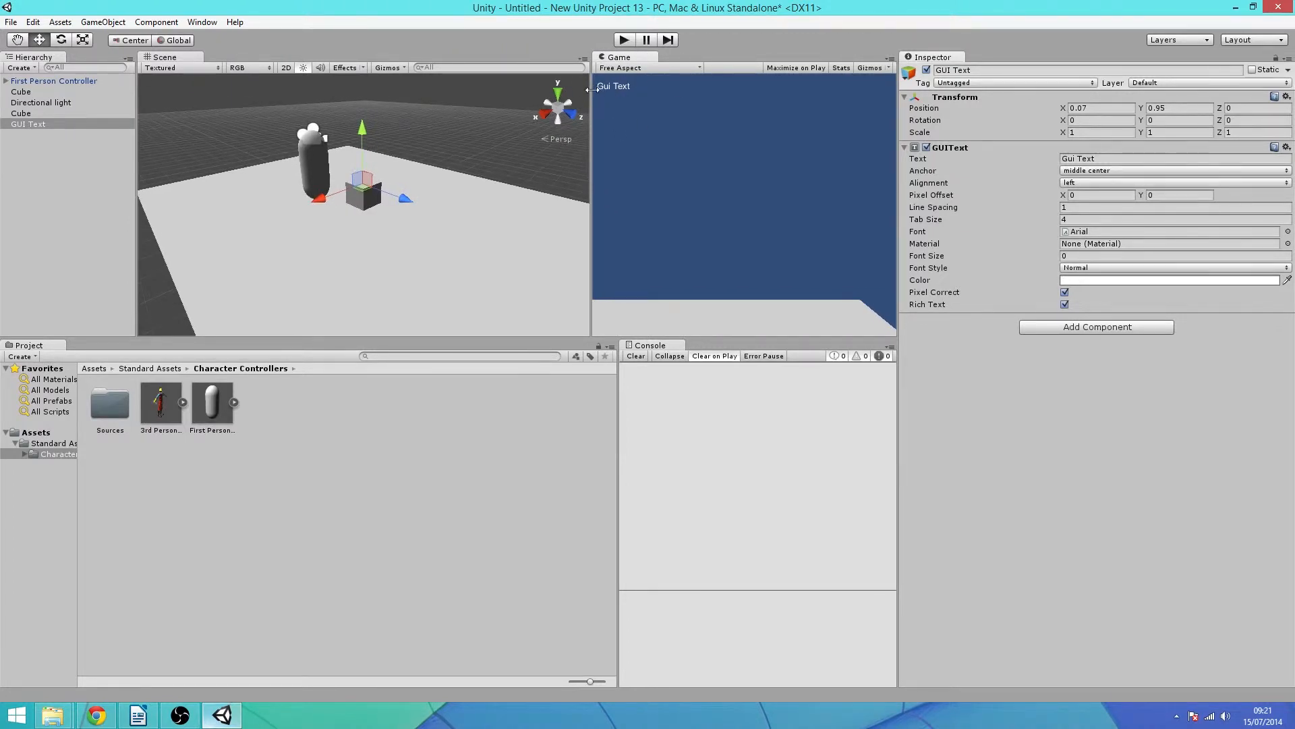
pyautogui.moveTo(592, 89); pyautogui.dragTo(516, 90)
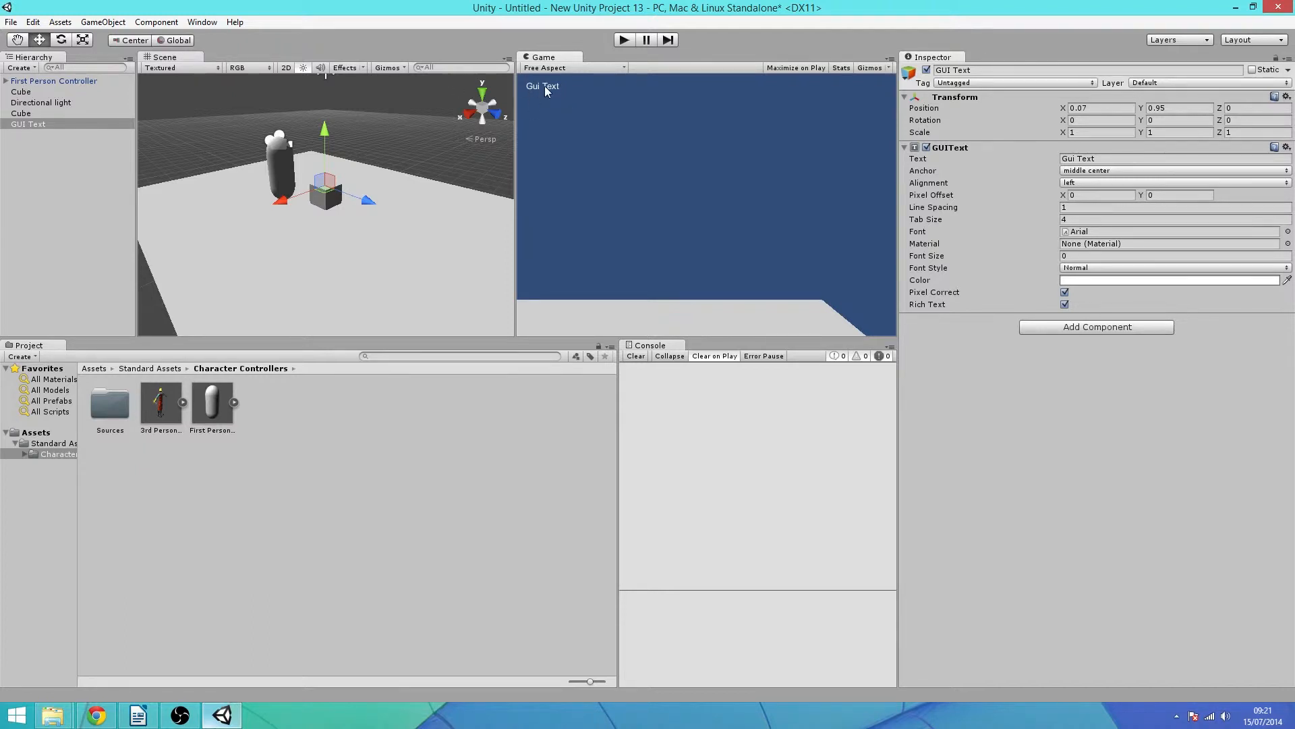
# Try the upper center anchor, set it to middle left, and move the GUI text to X 0.01, checking it in a narrow Game view
pyautogui.click(1080, 170)
pyautogui.click(1110, 200)
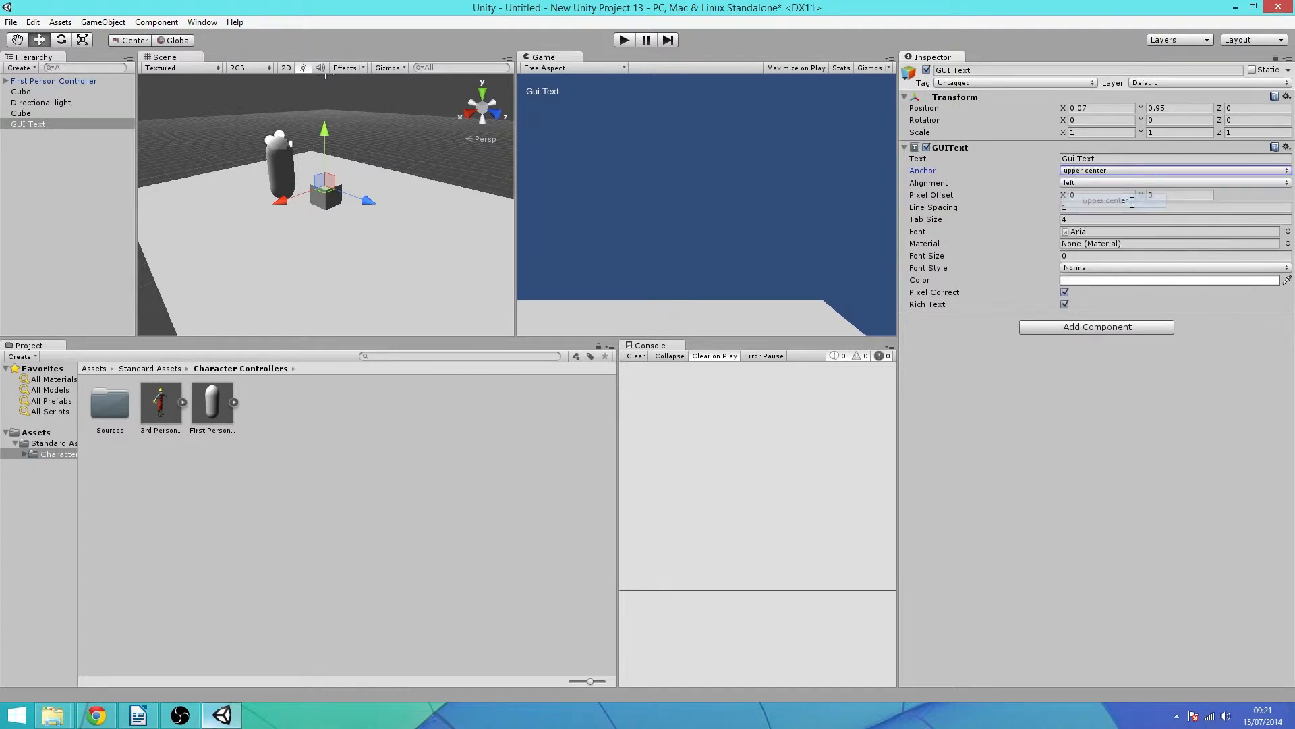
pyautogui.click(1090, 171)
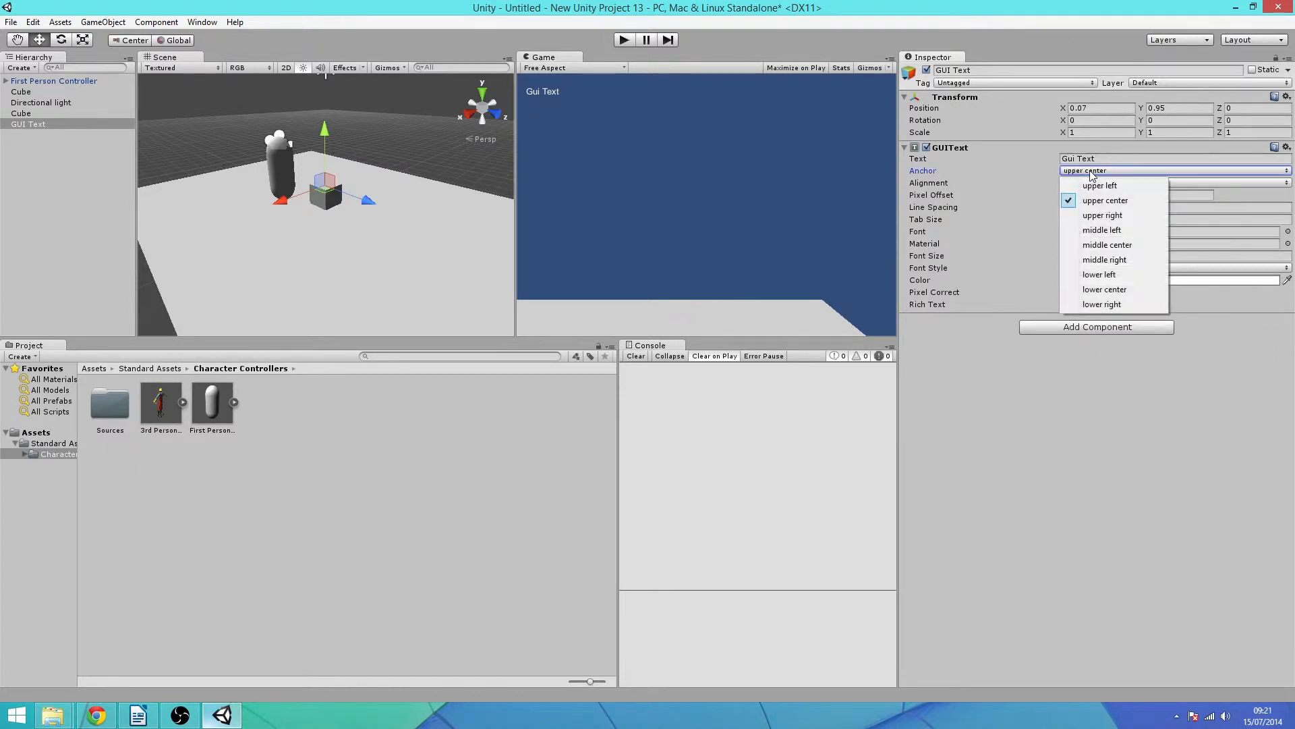
pyautogui.click(1104, 230)
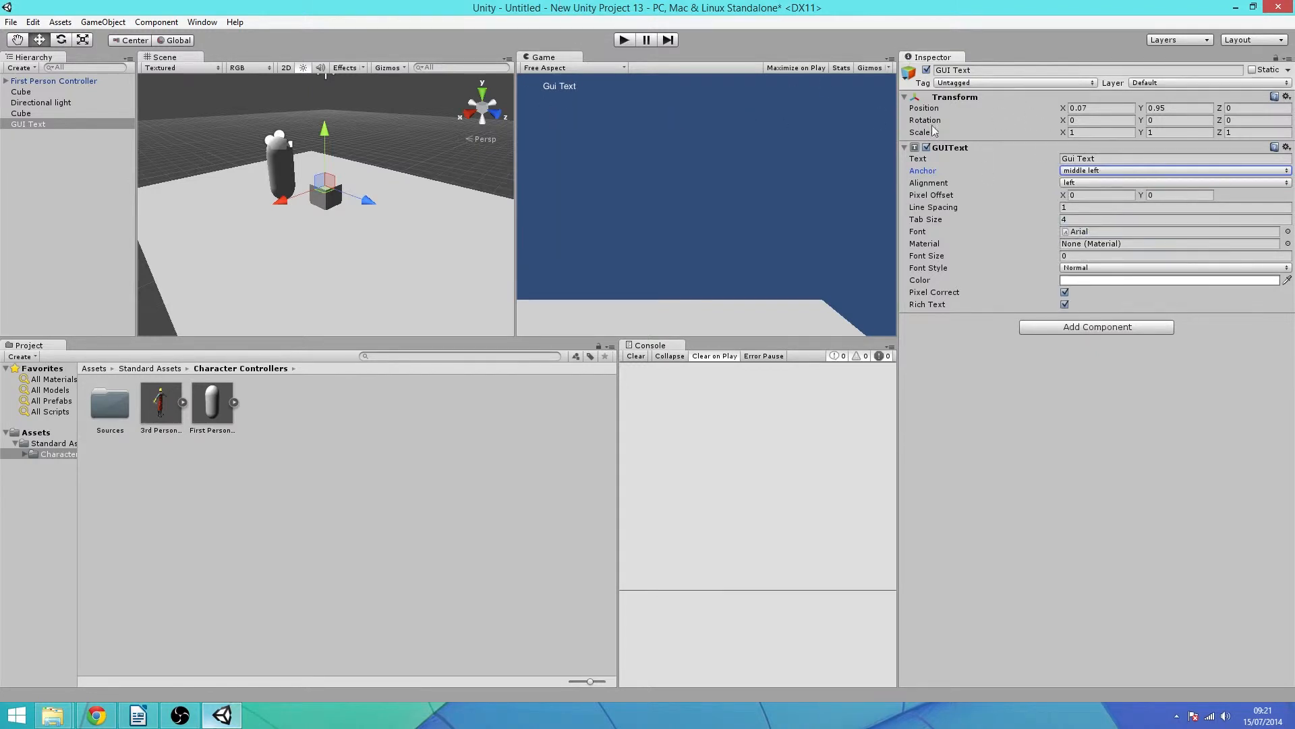
pyautogui.click(1064, 110)
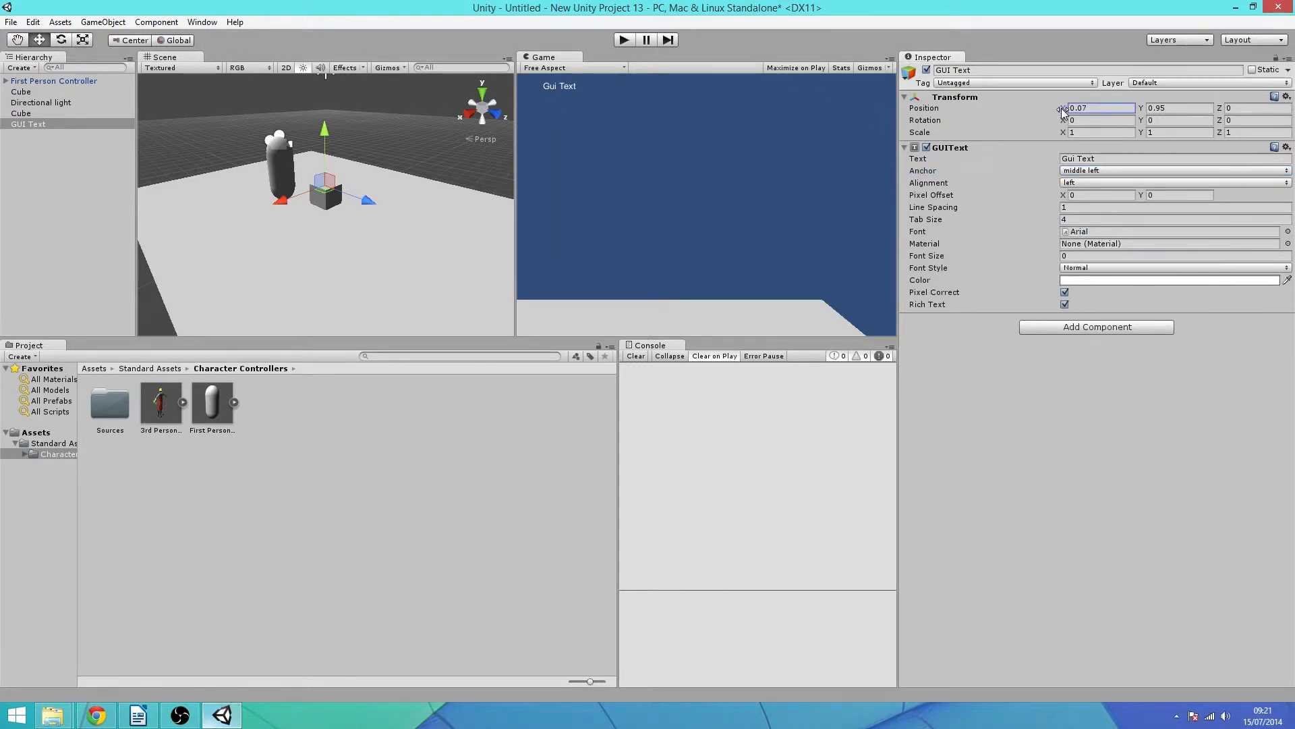
pyautogui.moveTo(1063, 111); pyautogui.dragTo(1059, 111)
pyautogui.moveTo(515, 131); pyautogui.dragTo(759, 203)
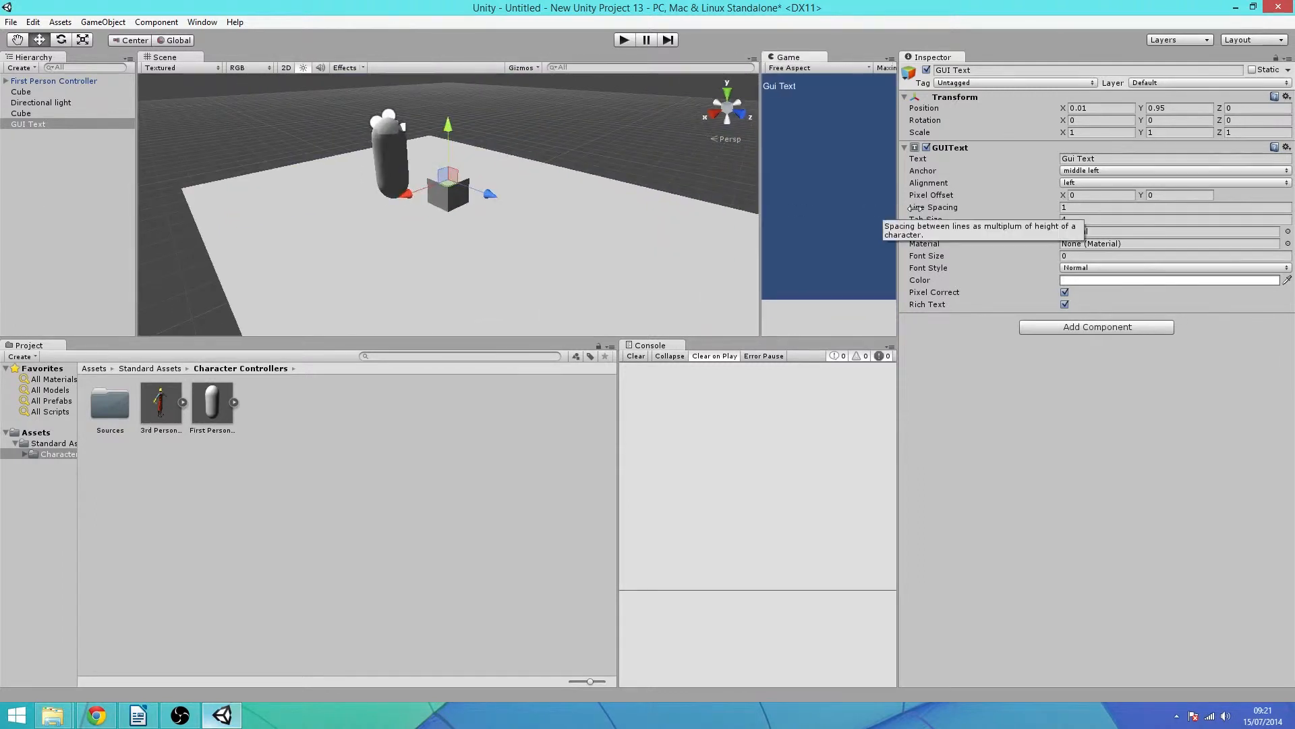
# Replace the GUI text's content with a long row of capital U's and check how it extends in a wider Game view
pyautogui.click(1112, 158)
pyautogui.write('U')
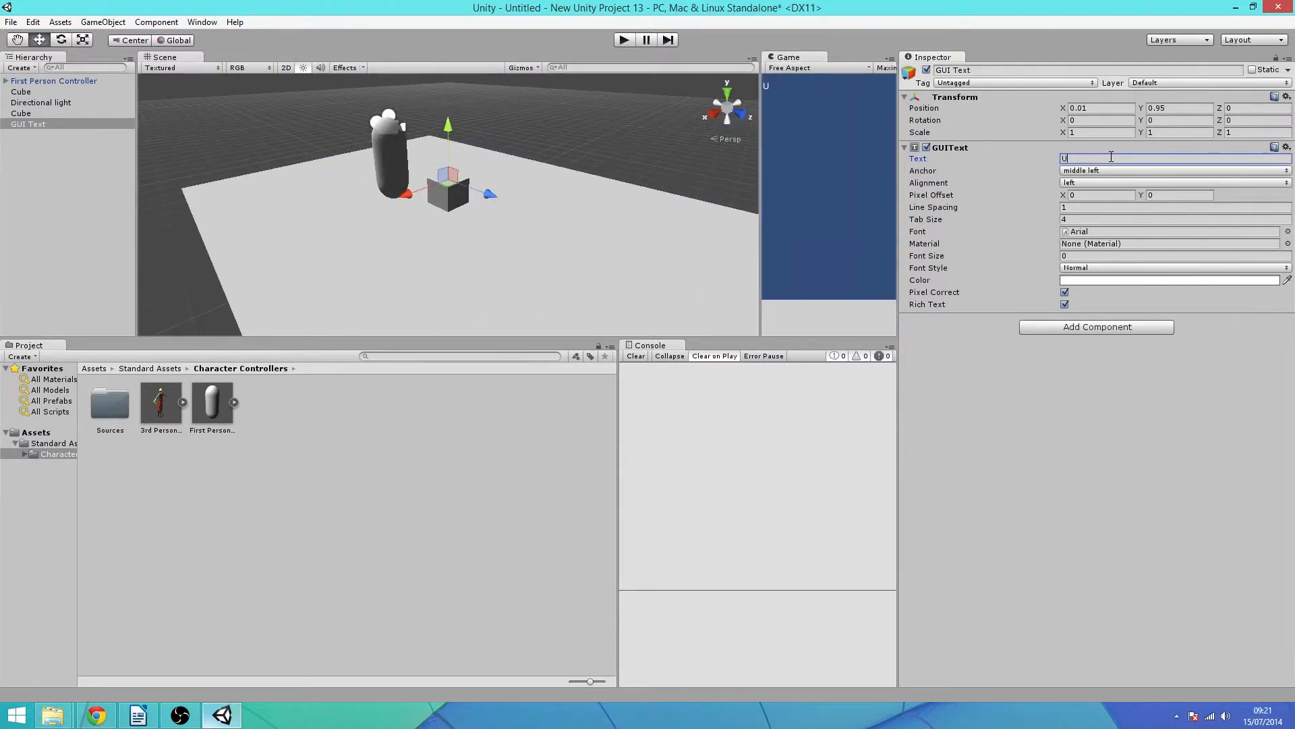
pyautogui.write('UUUUUUUUUUUUUUUUUU')
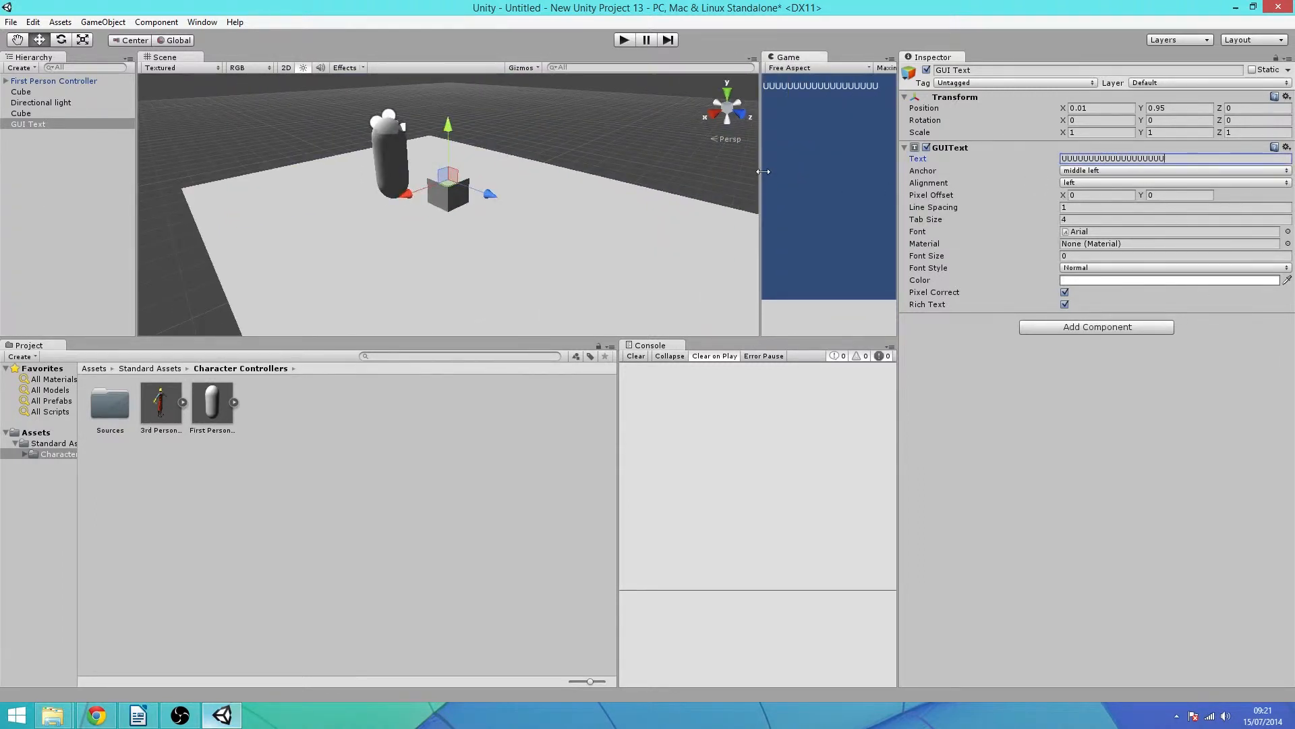
pyautogui.moveTo(761, 177); pyautogui.dragTo(385, 276)
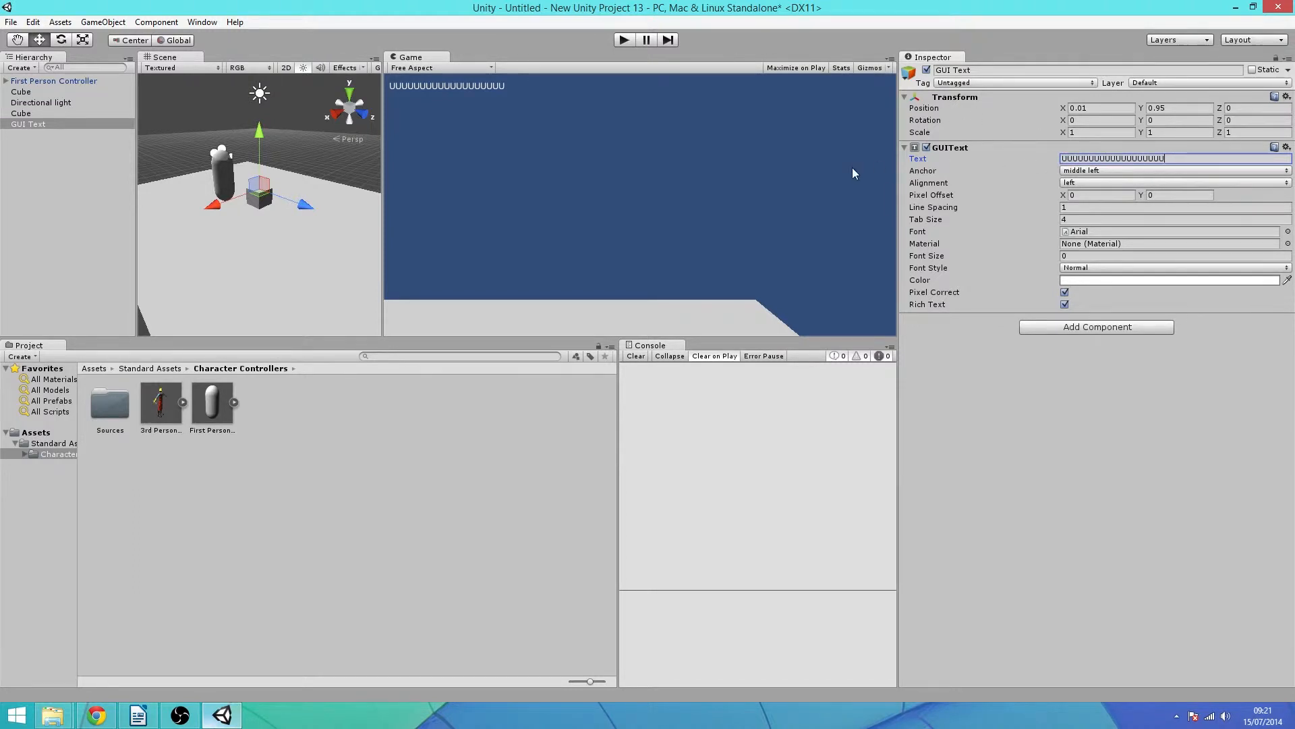
# Clear the row of U's and set the GUI text's content to "texte lambda"
pyautogui.press('BackSpace')
pyautogui.press('BackSpace')
pyautogui.press('BackSpace')
pyautogui.press('BackSpace')
pyautogui.press('BackSpace')
pyautogui.press('BackSpace')
pyautogui.press('BackSpace')
pyautogui.press('BackSpace')
pyautogui.press('BackSpace')
pyautogui.press('BackSpace')
pyautogui.press('BackSpace')
pyautogui.press('BackSpace')
pyautogui.press('BackSpace')
pyautogui.press('BackSpace')
pyautogui.press('BackSpace')
pyautogui.press('BackSpace')
pyautogui.press('BackSpace')
pyautogui.press('BackSpace')
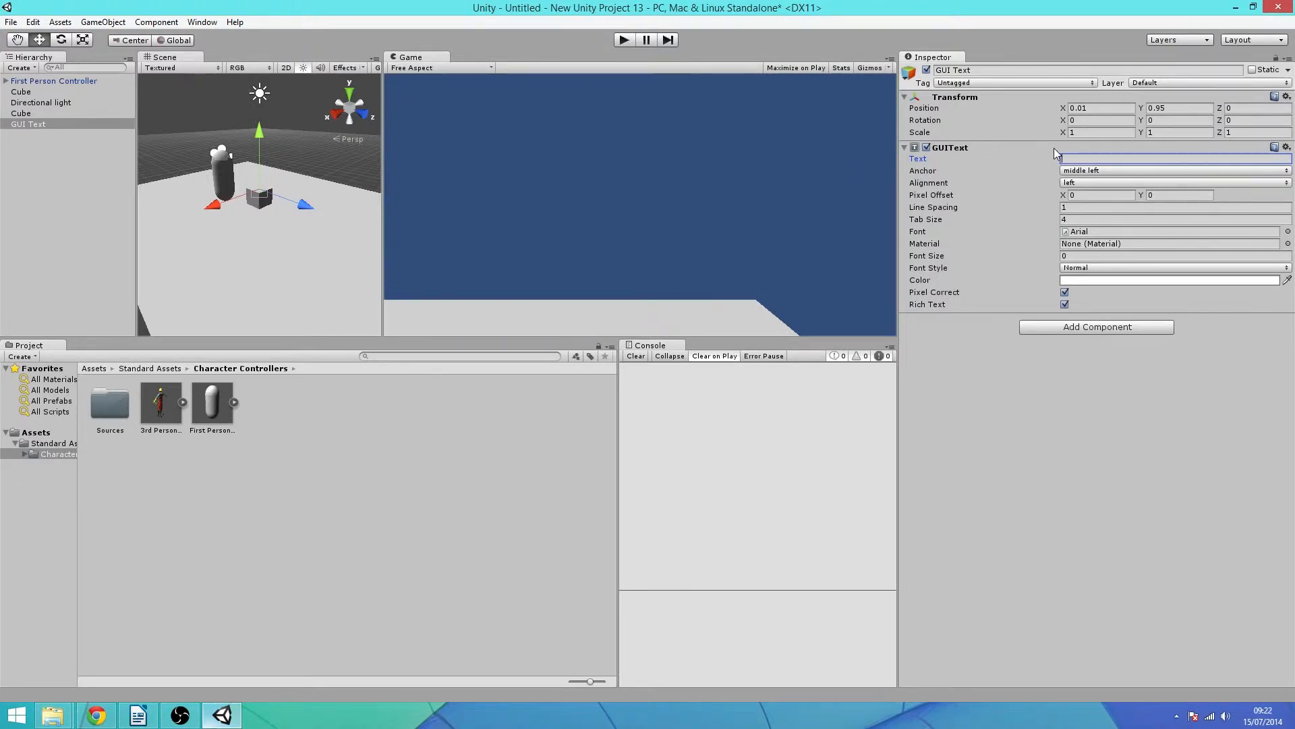
pyautogui.write('te lambda')
# Try the center and right alignments on the GUI text and return it to left alignment
pyautogui.click(1087, 185)
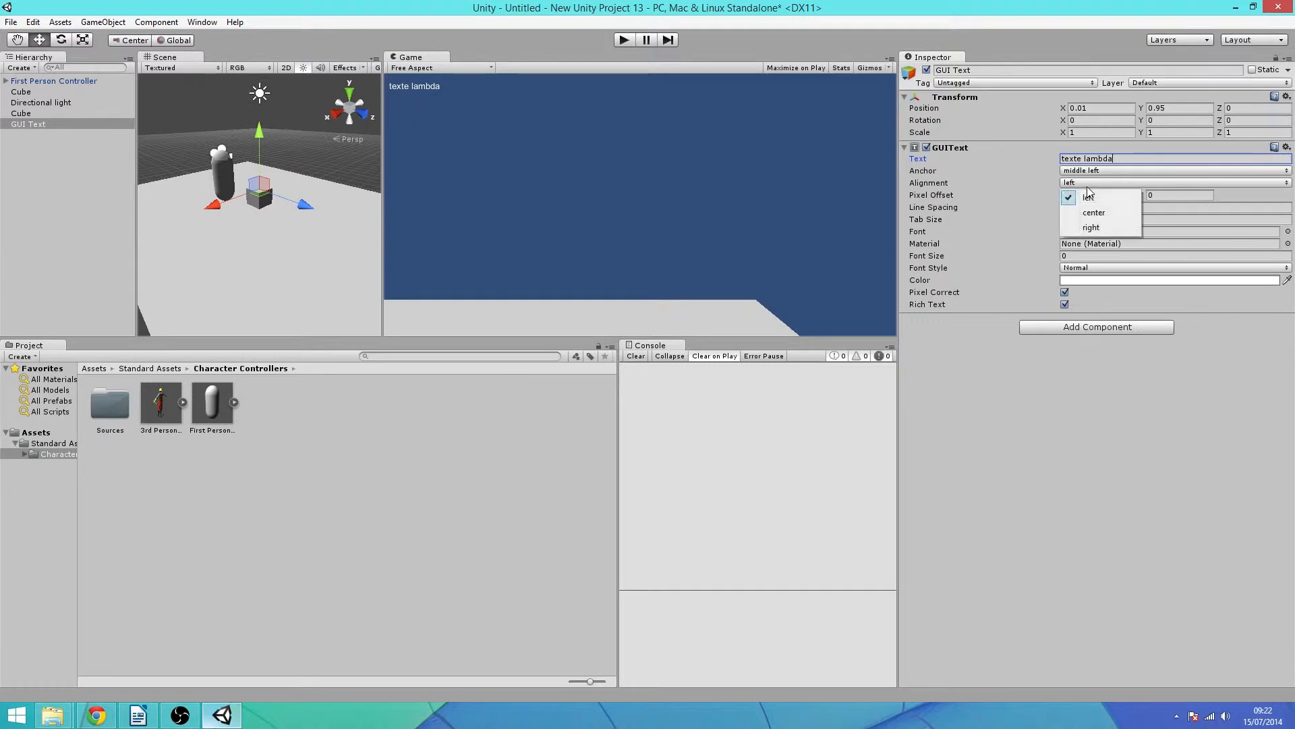
pyautogui.click(1094, 212)
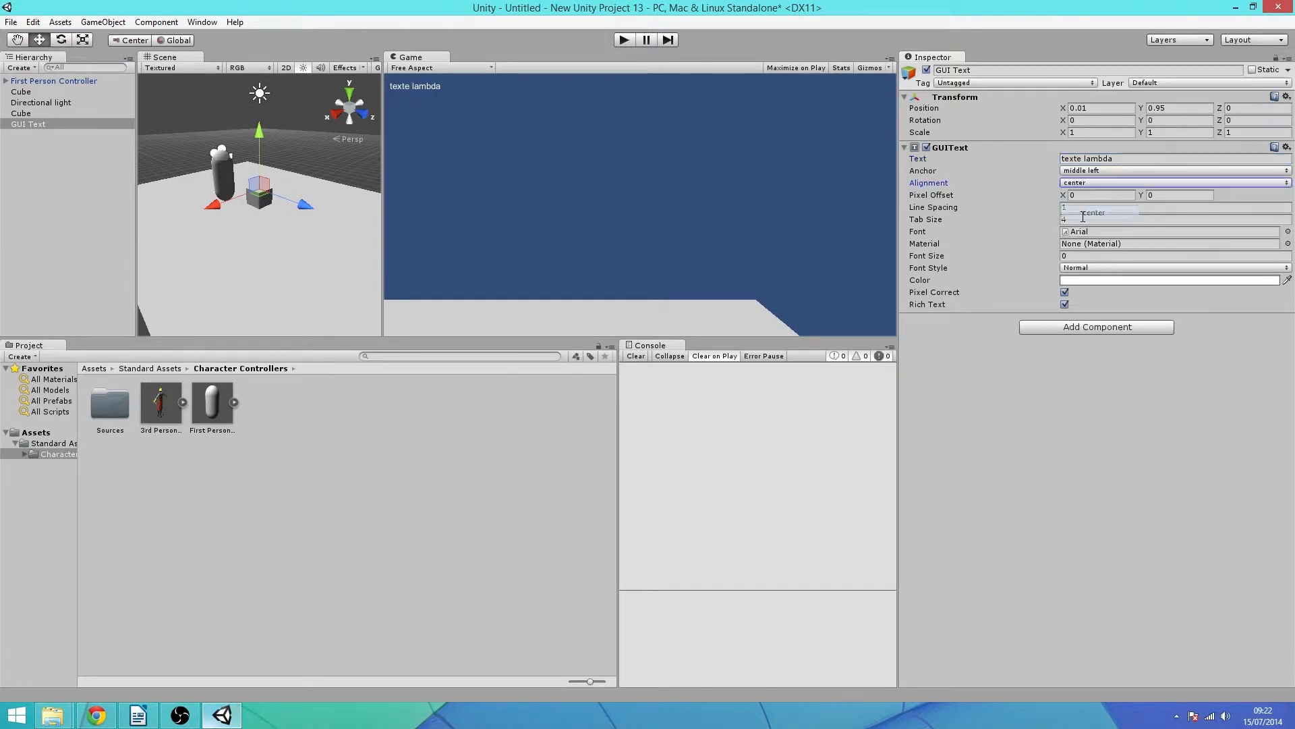
pyautogui.click(1098, 185)
pyautogui.click(1078, 198)
pyautogui.click(1083, 181)
pyautogui.click(1080, 228)
pyautogui.click(1082, 182)
pyautogui.click(1078, 198)
# Try appending a \n line break and "gg" to the GUI text's content
pyautogui.click(1129, 158)
pyautogui.click(1130, 157)
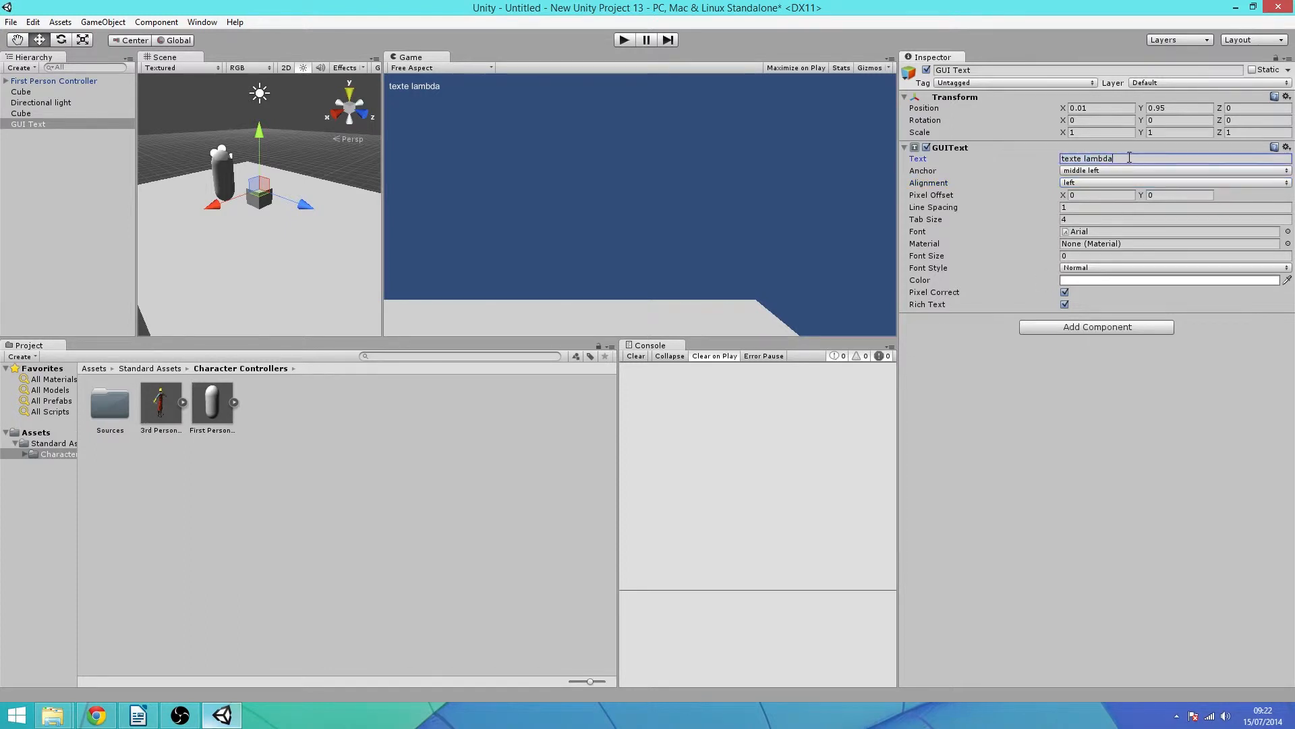
pyautogui.write('\\ngg')
# Shift the GUI text horizontally by setting its pixel offset X to about 38.71
pyautogui.click(1073, 195)
pyautogui.write('0.36')
pyautogui.moveTo(1072, 196); pyautogui.dragTo(730, 203)
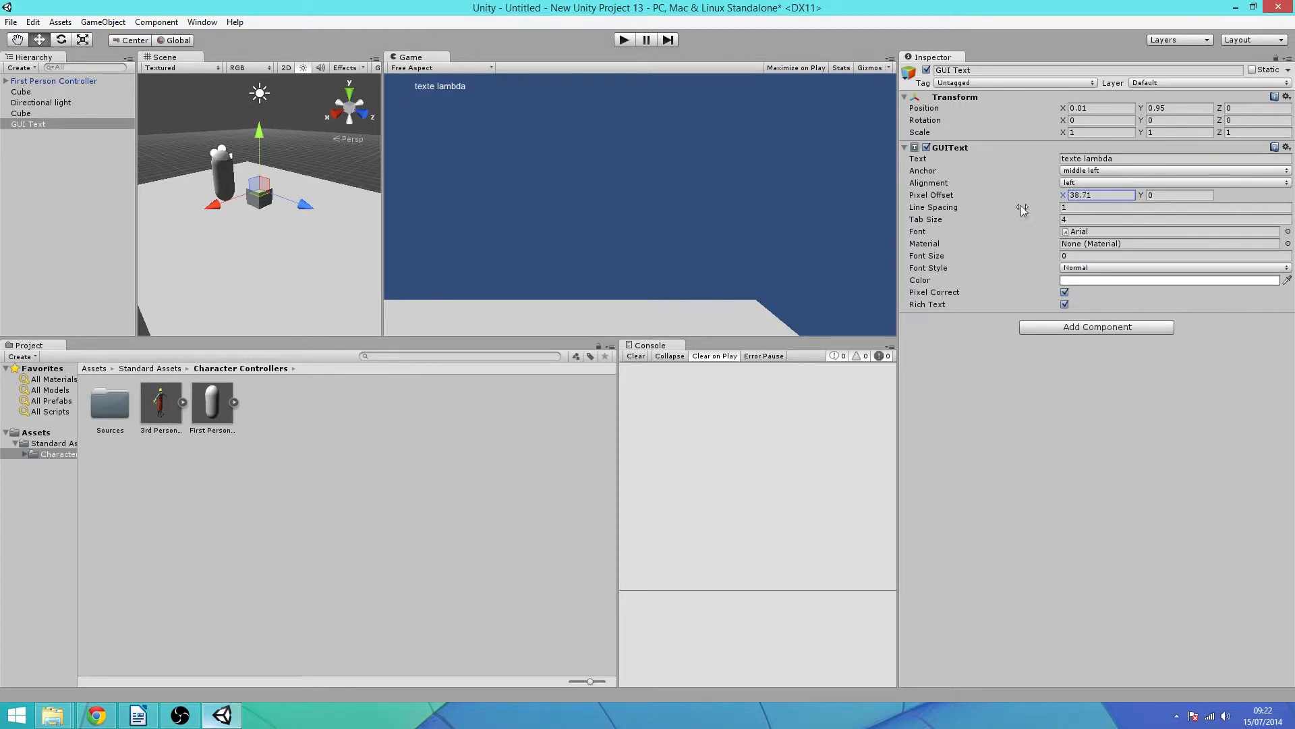
# Reset the GUI text's pixel offset X to 0, then try larger line spacings and set the line spacing to 0
pyautogui.click(1085, 196)
pyautogui.write('0')
pyautogui.moveTo(957, 208); pyautogui.dragTo(1073, 206)
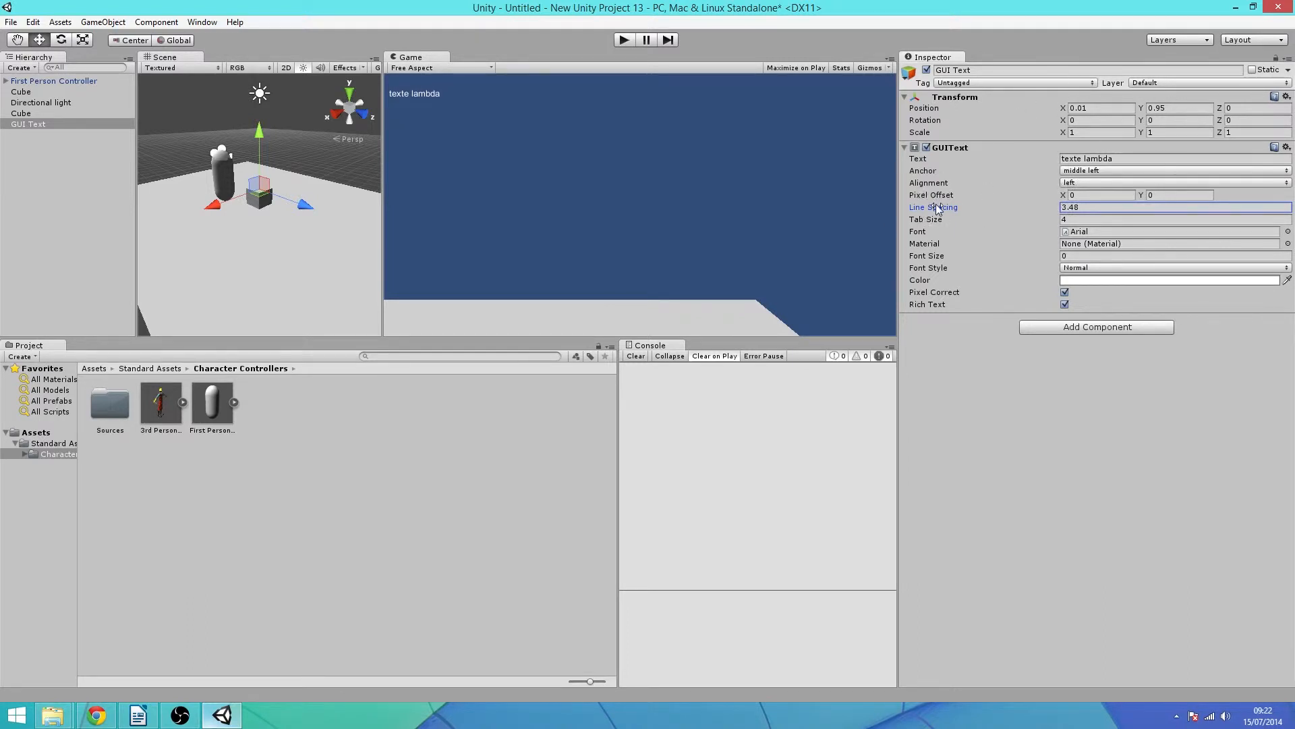
pyautogui.moveTo(937, 209); pyautogui.dragTo(1031, 209)
pyautogui.write('0')
# Switch to Chrome and search the web for "police ttf" in a new tab
pyautogui.click(1088, 232)
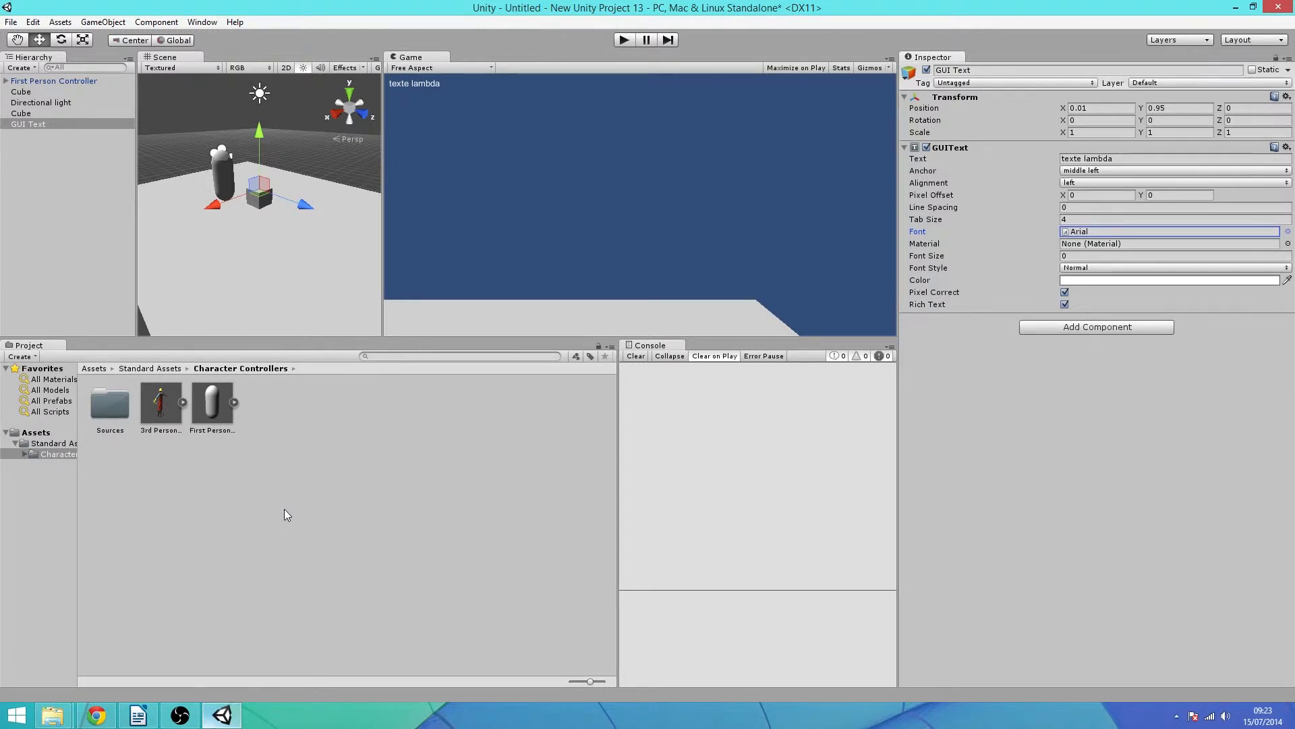
pyautogui.click(102, 710)
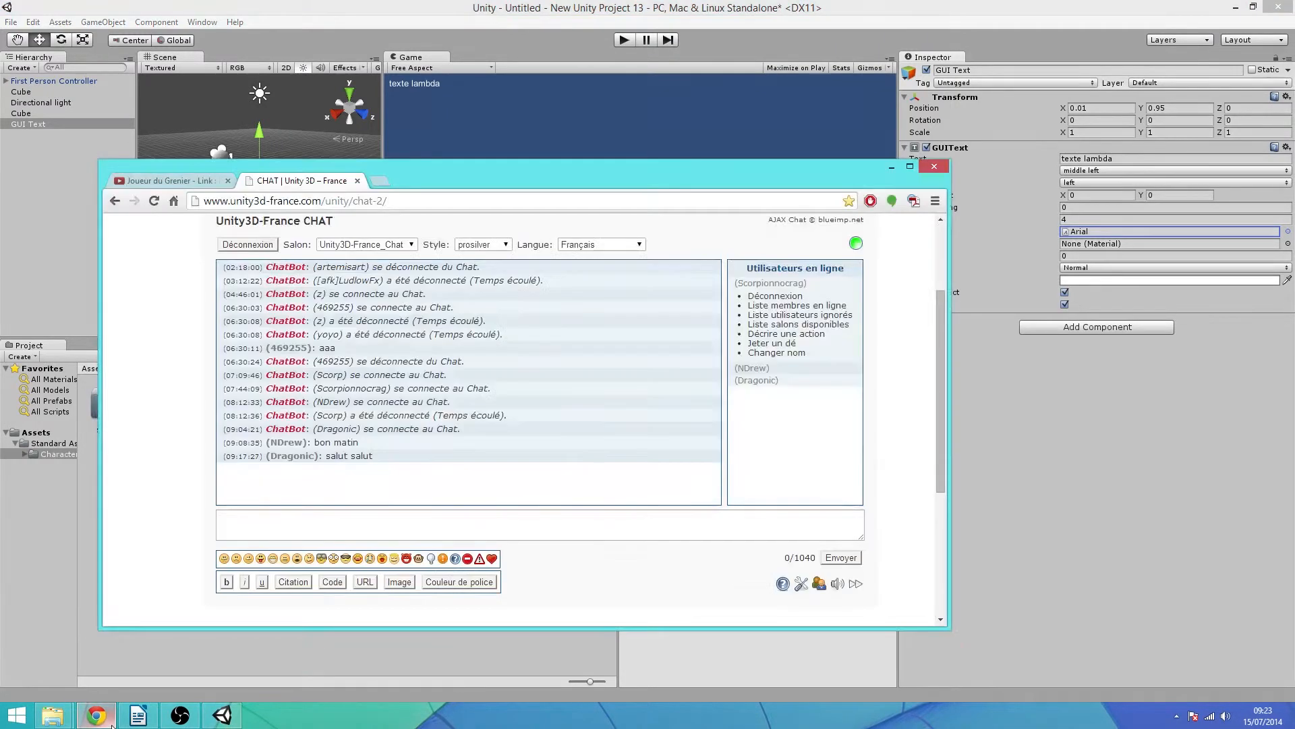
pyautogui.click(379, 180)
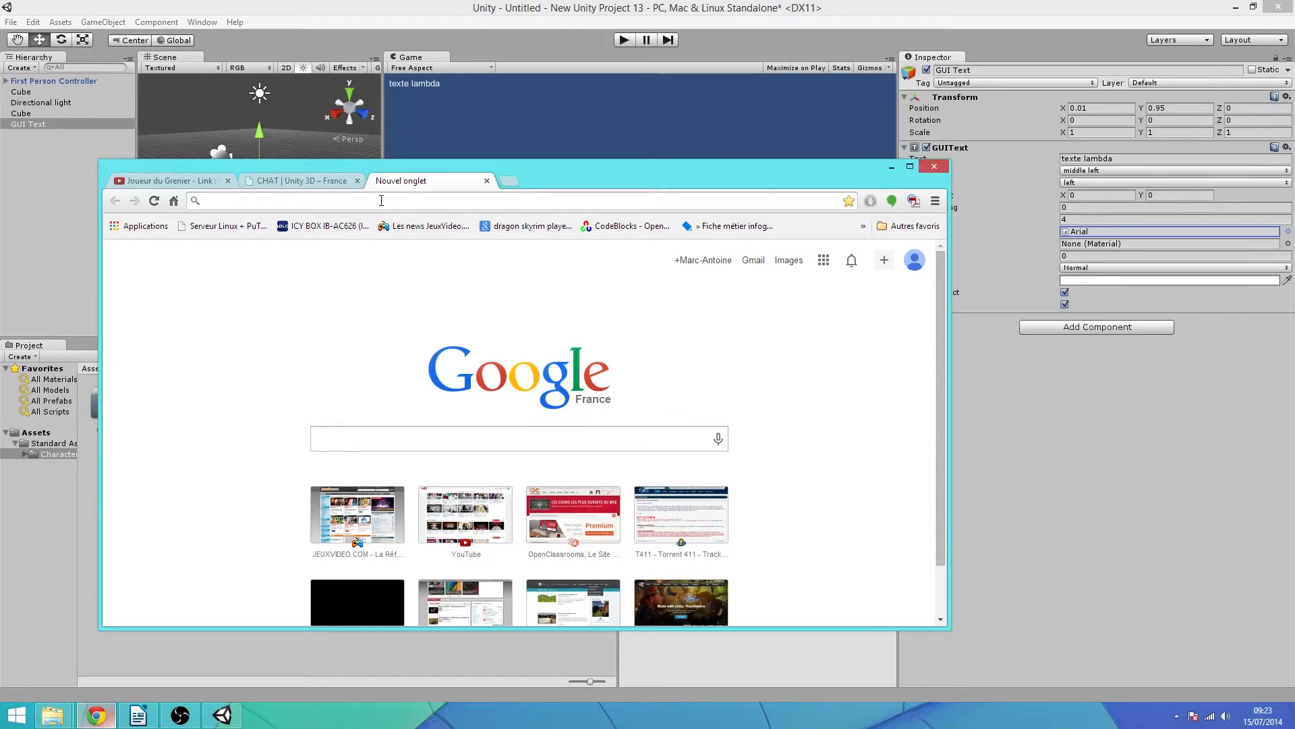
pyautogui.write('police')
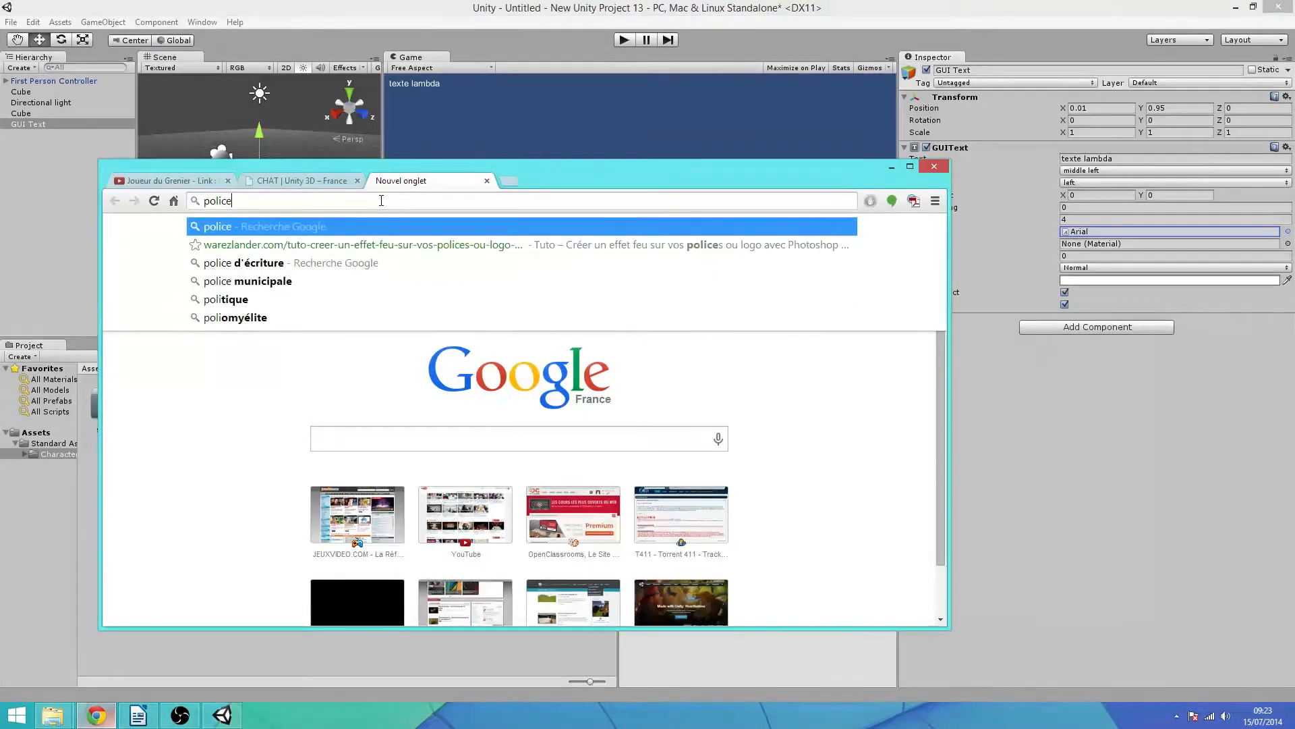
pyautogui.write(' ttf')
pyautogui.press('Return')
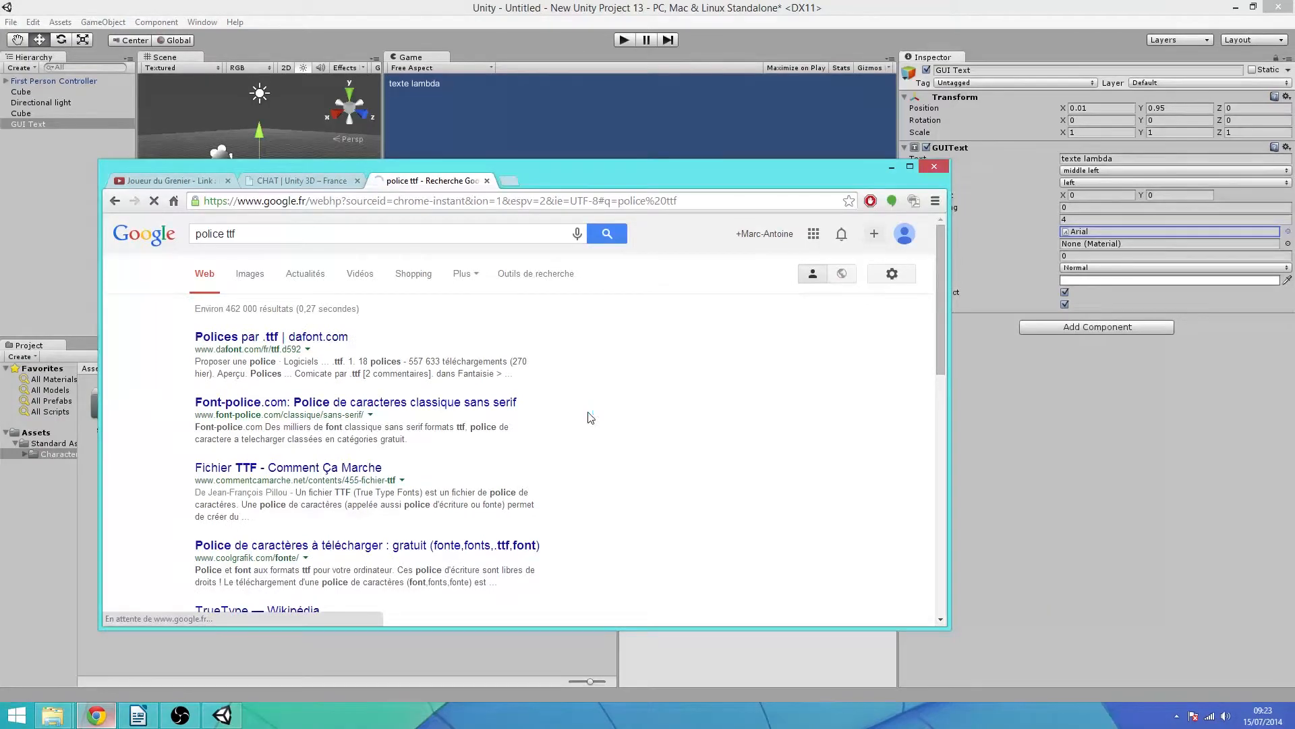
# Open the dafont.com list of .ttf fonts, browse it and examine the Comicate font's page
pyautogui.click(271, 336)
pyautogui.scroll(-10, 456, 514)
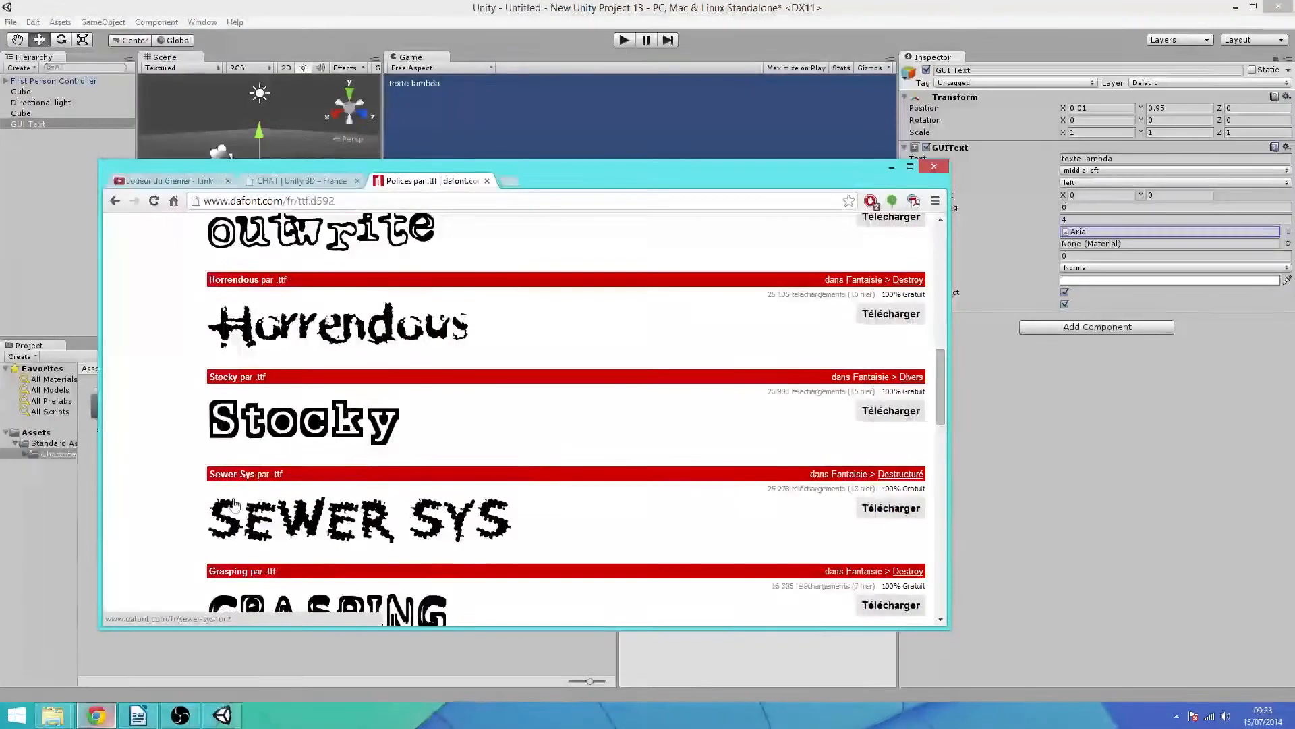
pyautogui.scroll(3, 234, 505)
pyautogui.scroll(-9, 539, 273)
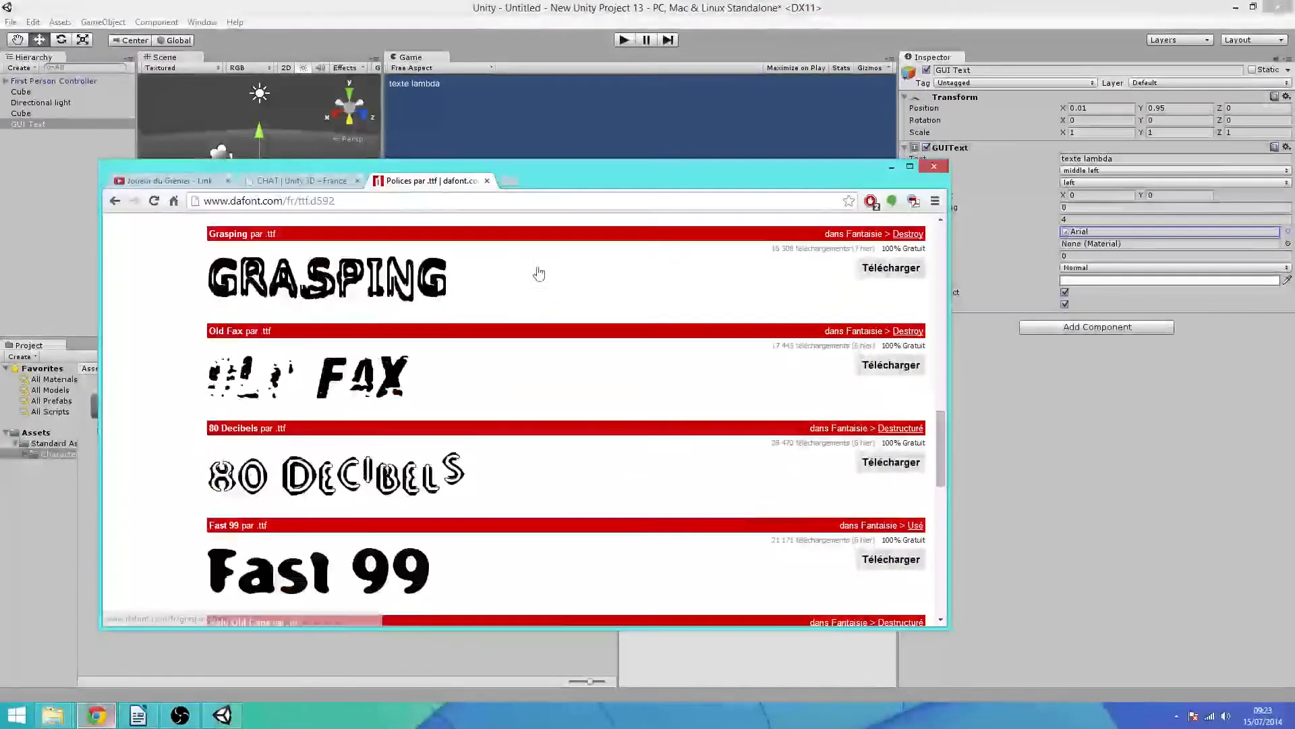
pyautogui.scroll(-4, 539, 273)
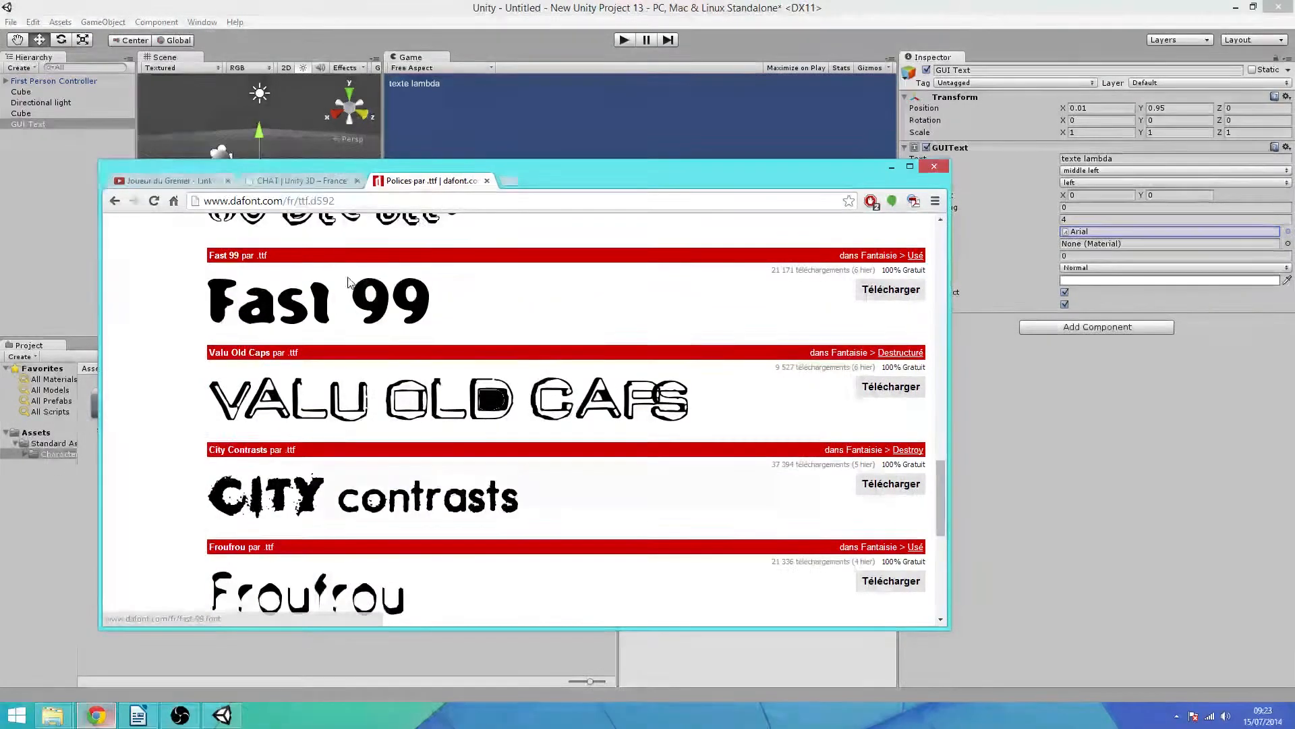
pyautogui.scroll(15, 349, 282)
pyautogui.click(414, 379)
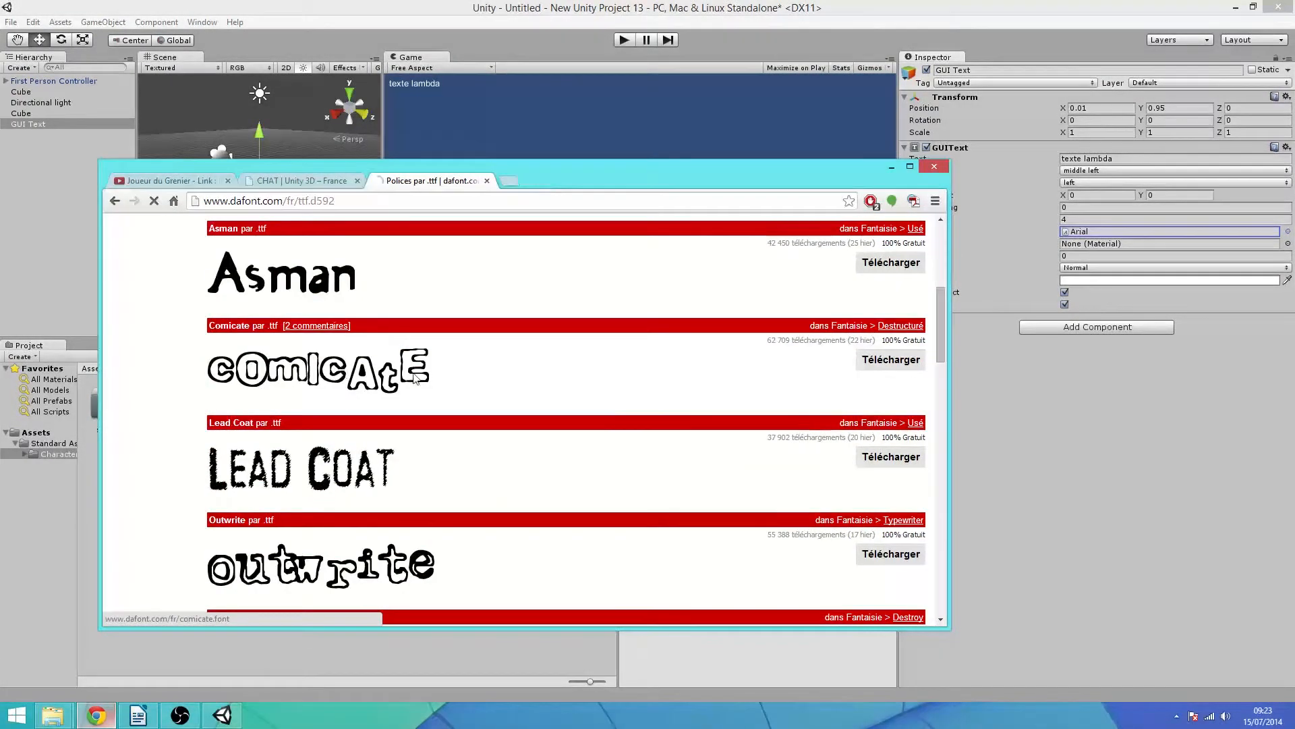
pyautogui.scroll(-5, 541, 405)
pyautogui.scroll(5, 541, 405)
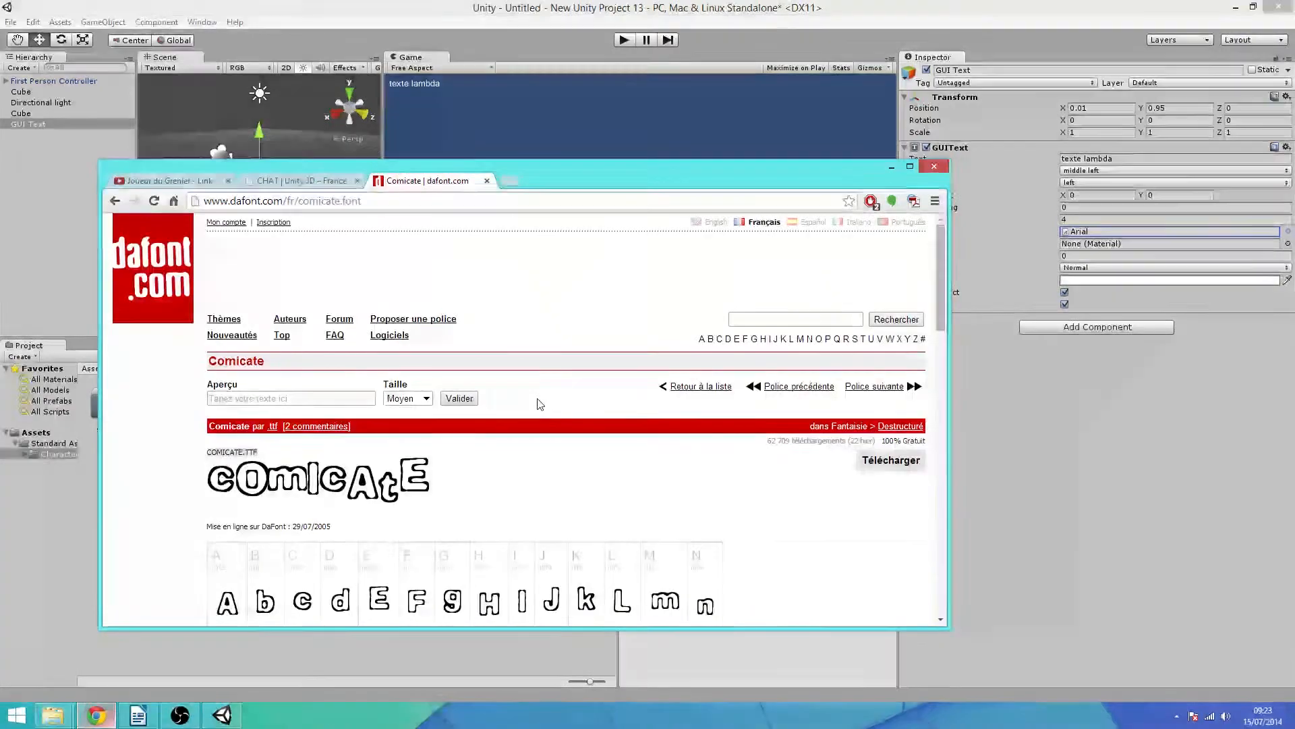
pyautogui.scroll(-5, 540, 403)
pyautogui.scroll(5, 423, 405)
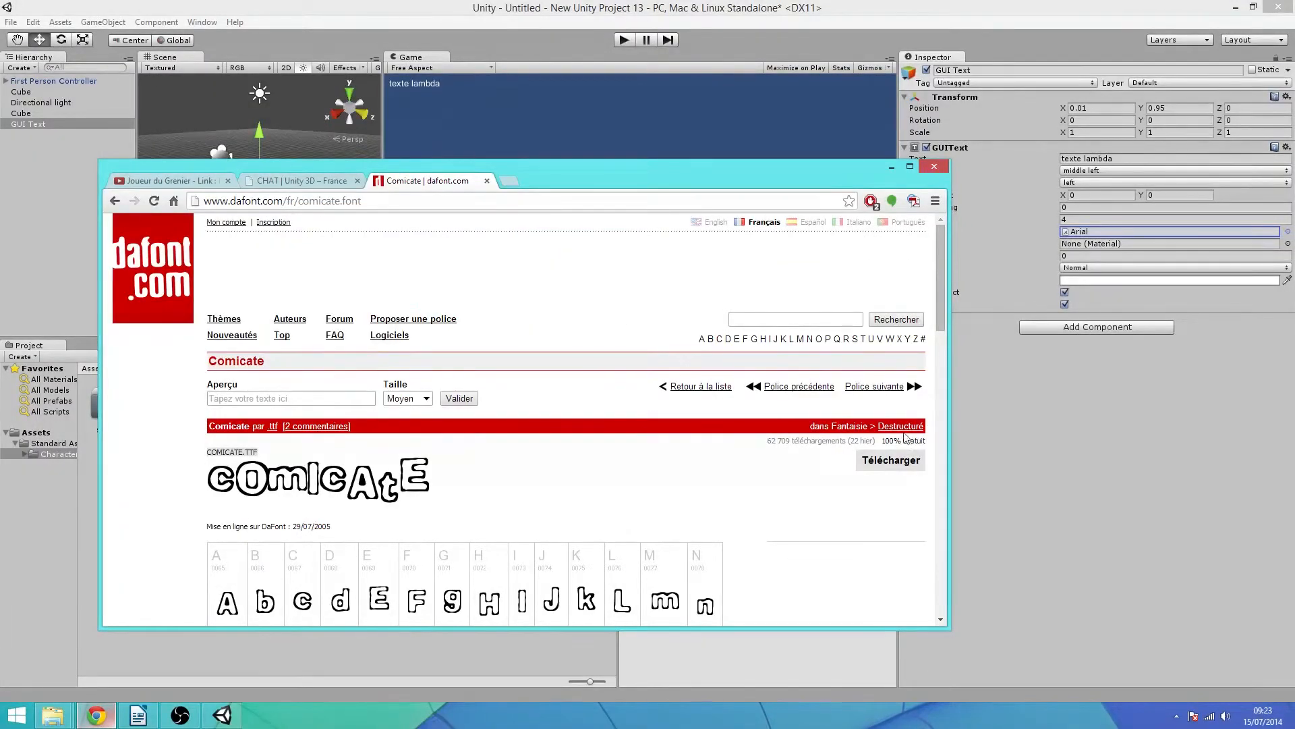
# Download the Comicate font, open comicate.zip in WinRAR and dismiss the licence notice
pyautogui.click(892, 460)
pyautogui.click(165, 612)
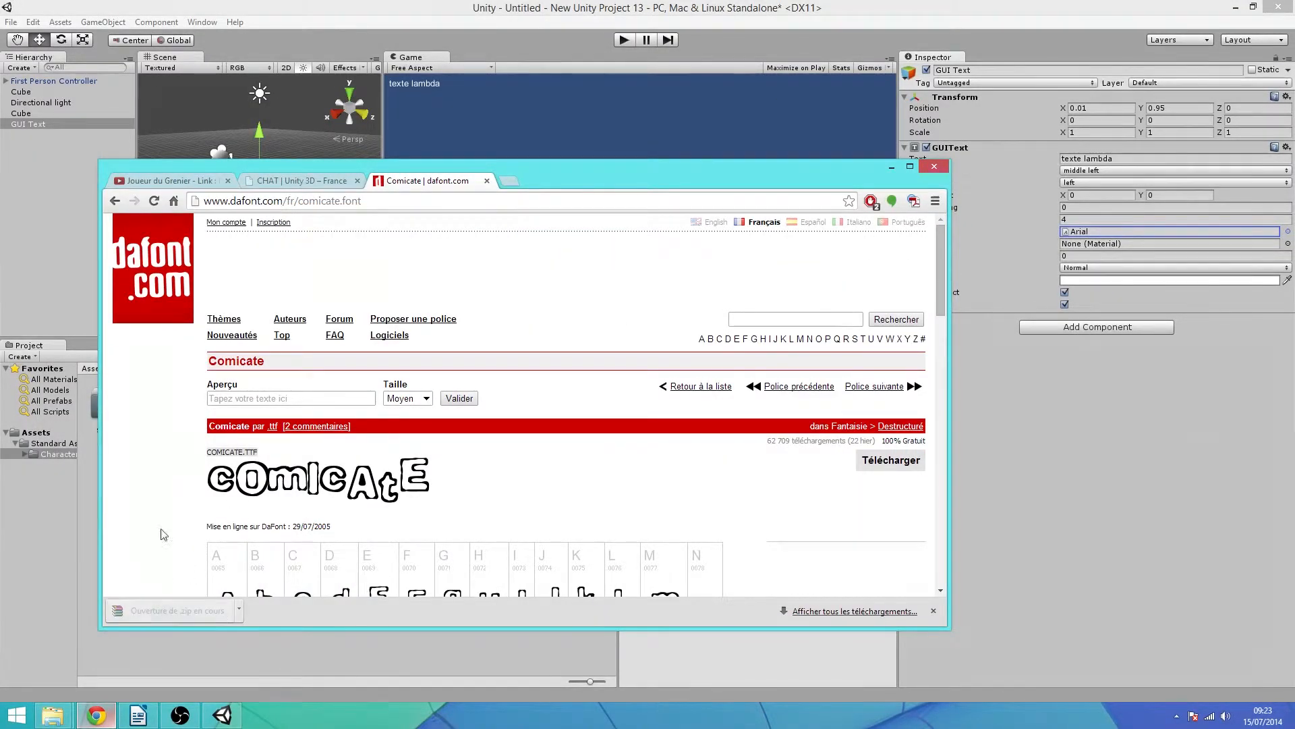
pyautogui.moveTo(245, 358); pyautogui.dragTo(137, 251)
pyautogui.click(152, 255)
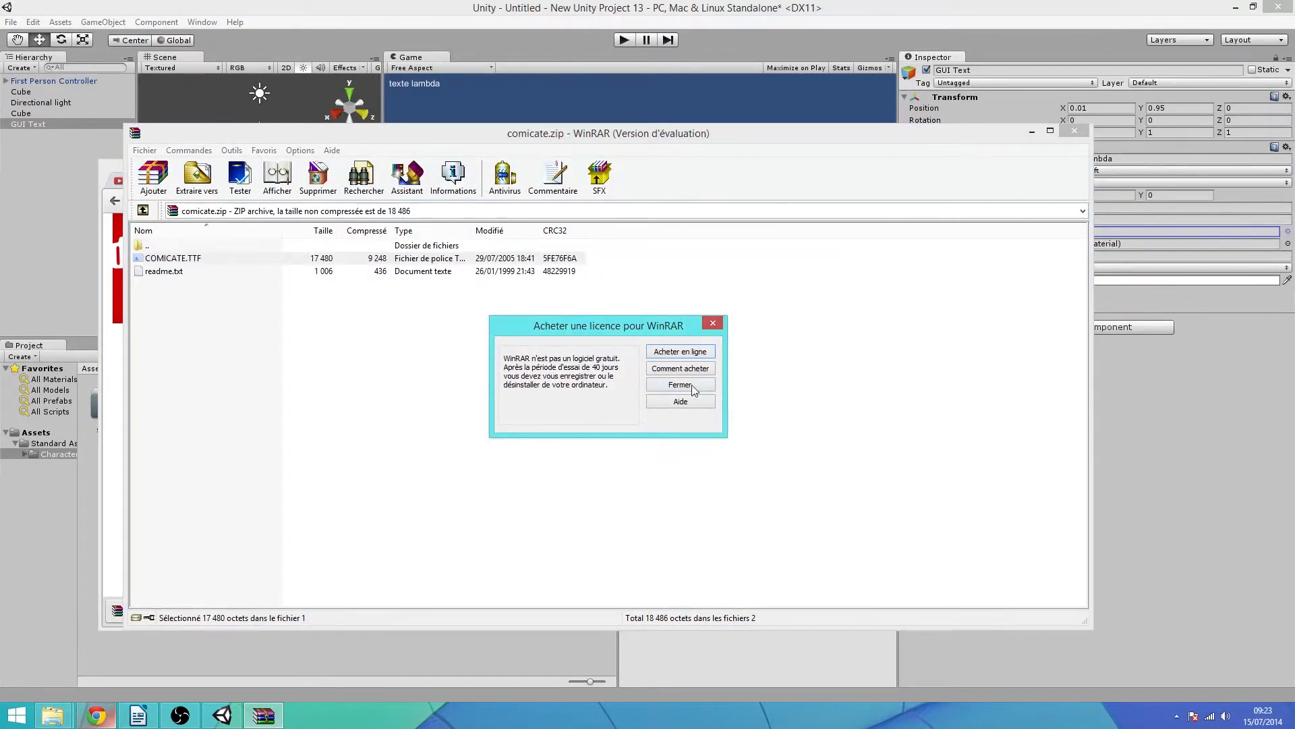
pyautogui.click(680, 384)
# Try to import COMICATE.TTF into the Unity project straight from the WinRAR archive
pyautogui.moveTo(499, 133); pyautogui.dragTo(911, 110)
pyautogui.moveTo(605, 234); pyautogui.dragTo(87, 469)
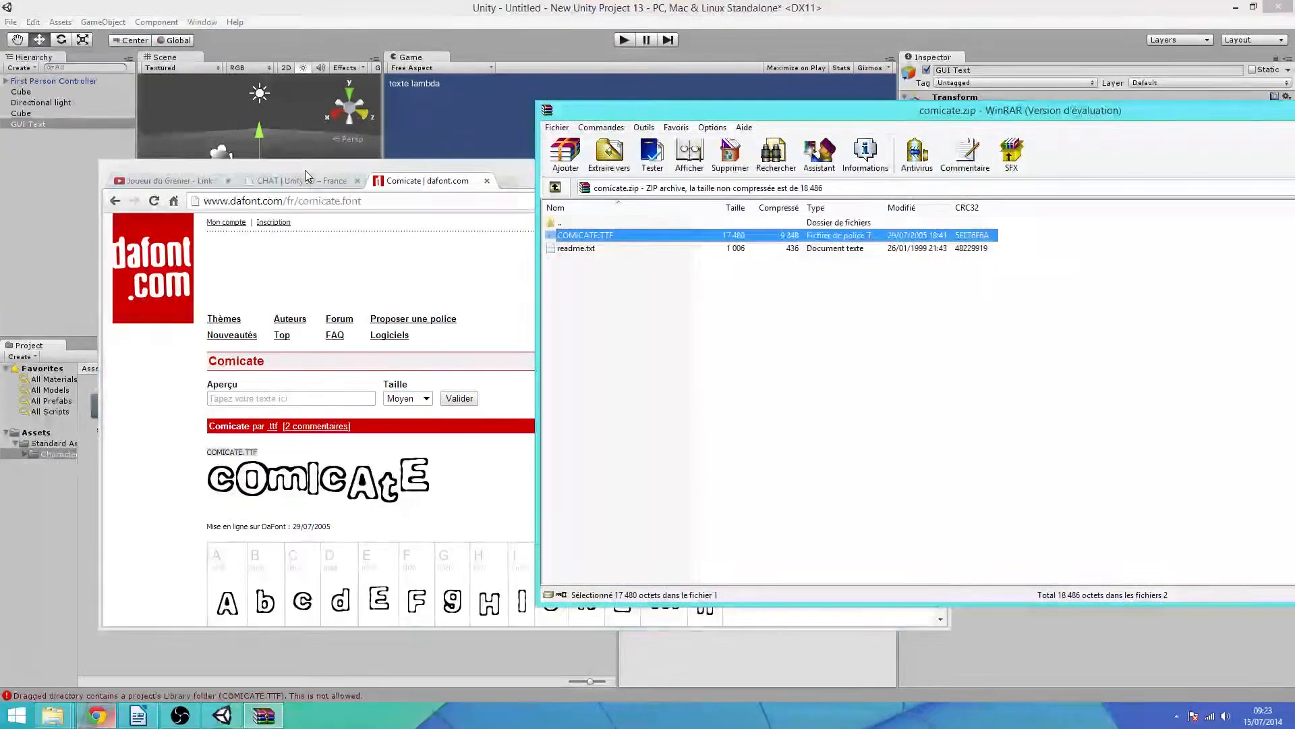
pyautogui.moveTo(305, 174); pyautogui.dragTo(524, 543)
# Show the project's root Assets folder in Unity and extract COMICATE.TTF from the archive to the desktop
pyautogui.click(99, 370)
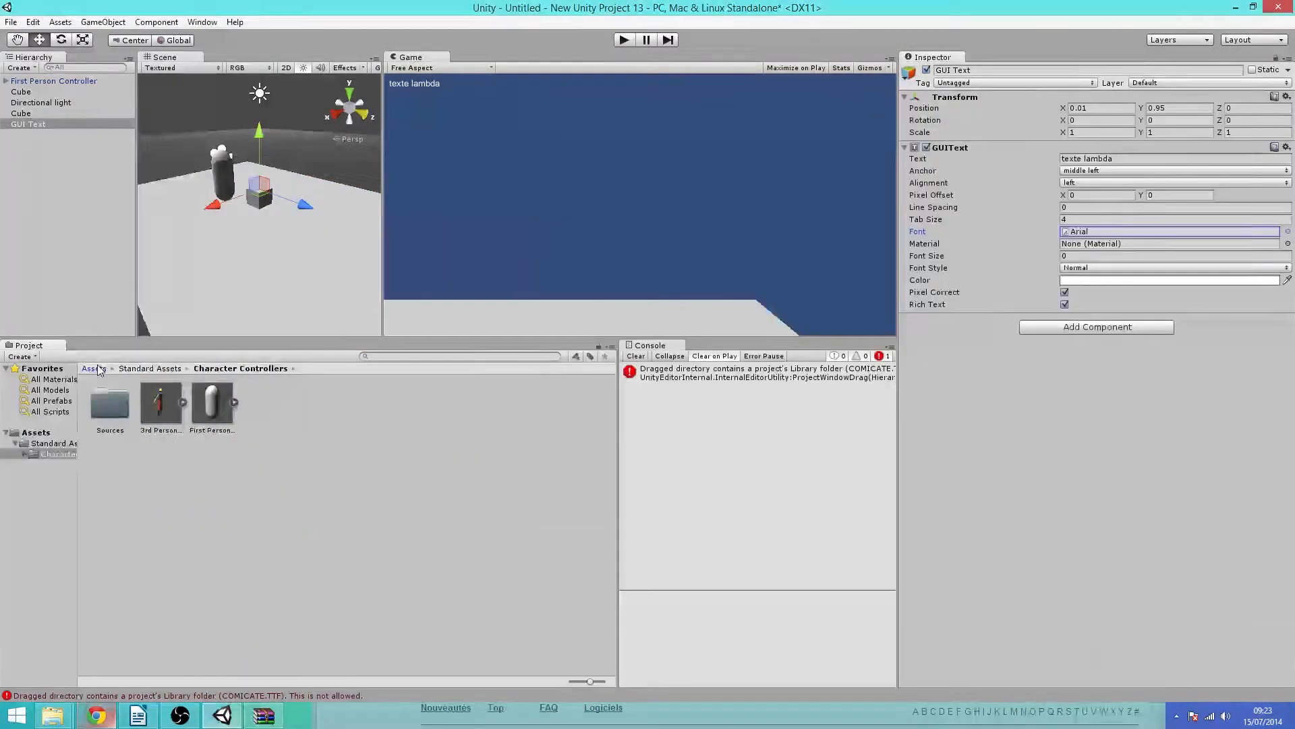
pyautogui.click(1236, 8)
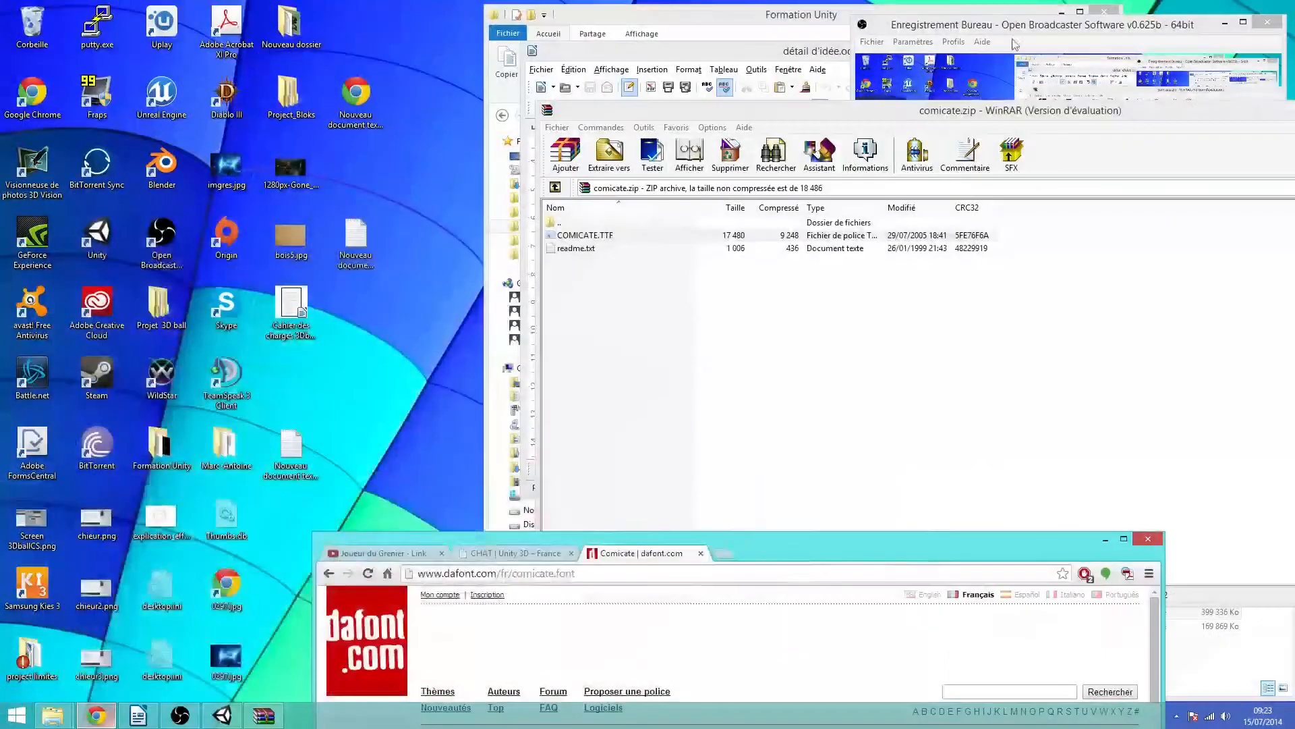
pyautogui.click(588, 233)
pyautogui.moveTo(580, 235); pyautogui.dragTo(523, 254)
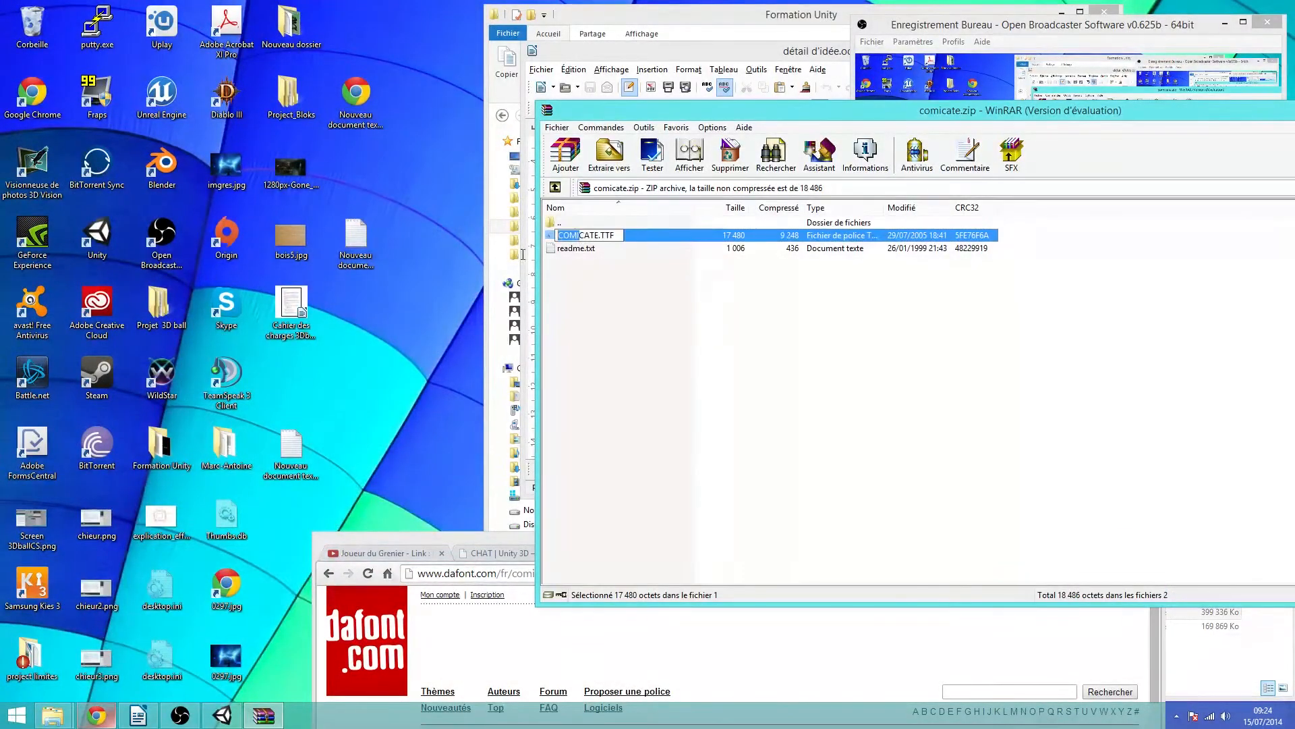
pyautogui.moveTo(378, 334); pyautogui.dragTo(378, 333)
pyautogui.moveTo(642, 238); pyautogui.dragTo(413, 329)
# Switch to Unity, import COMICATE.TTF from the desktop into the Assets folder and assign it as the GUI text's font
pyautogui.click(222, 715)
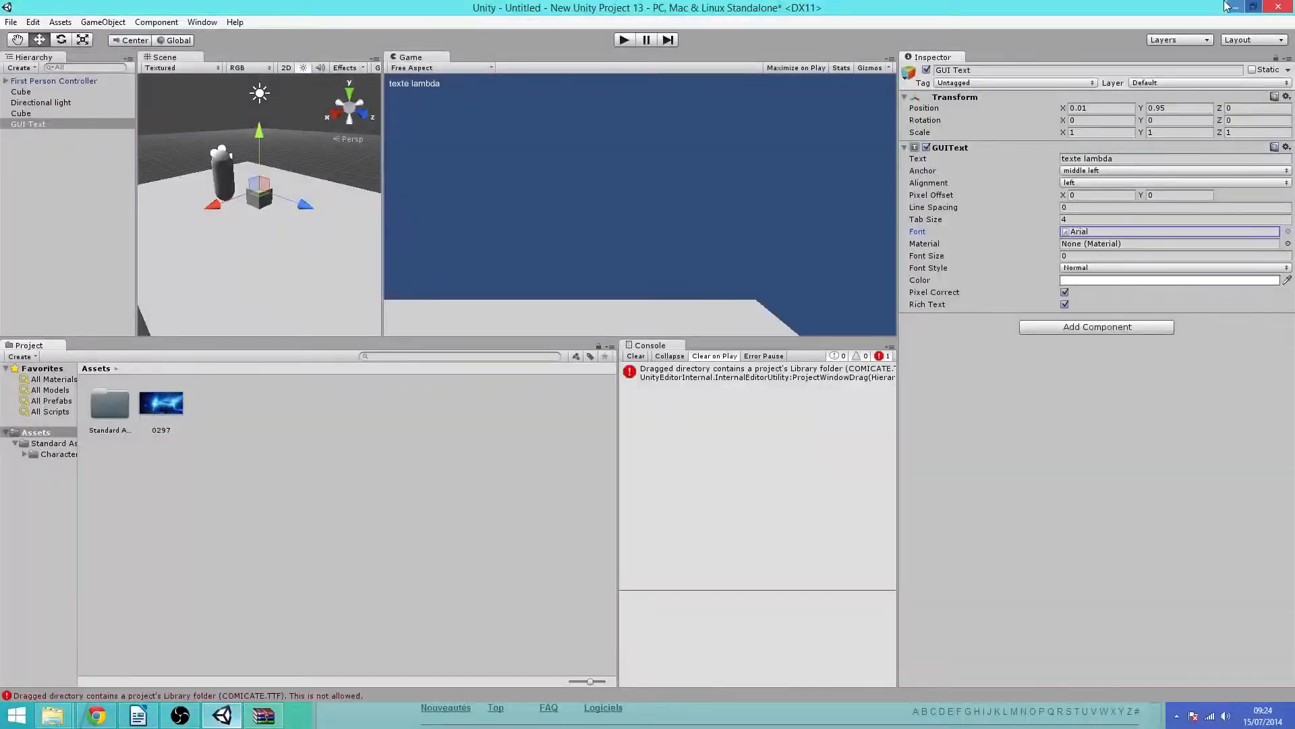
pyautogui.click(1253, 6)
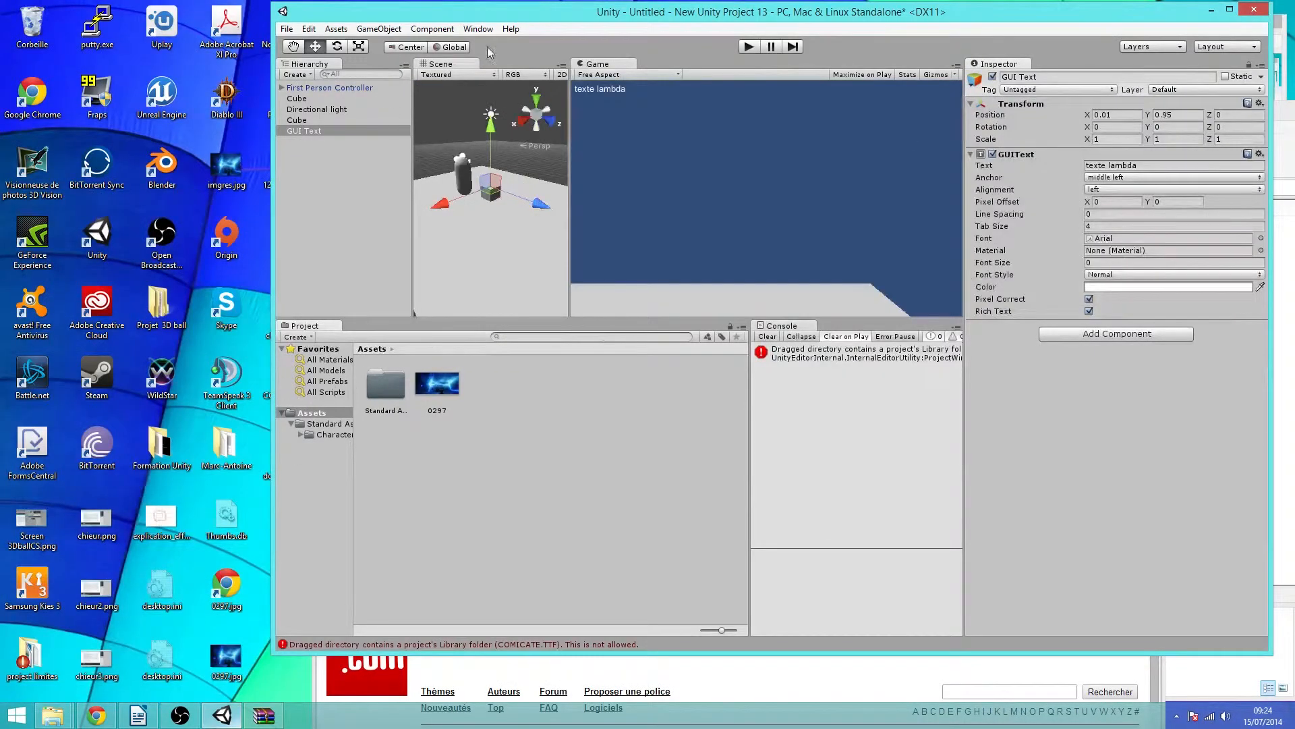
pyautogui.moveTo(559, 15); pyautogui.dragTo(621, 25)
pyautogui.moveTo(291, 378); pyautogui.dragTo(554, 395)
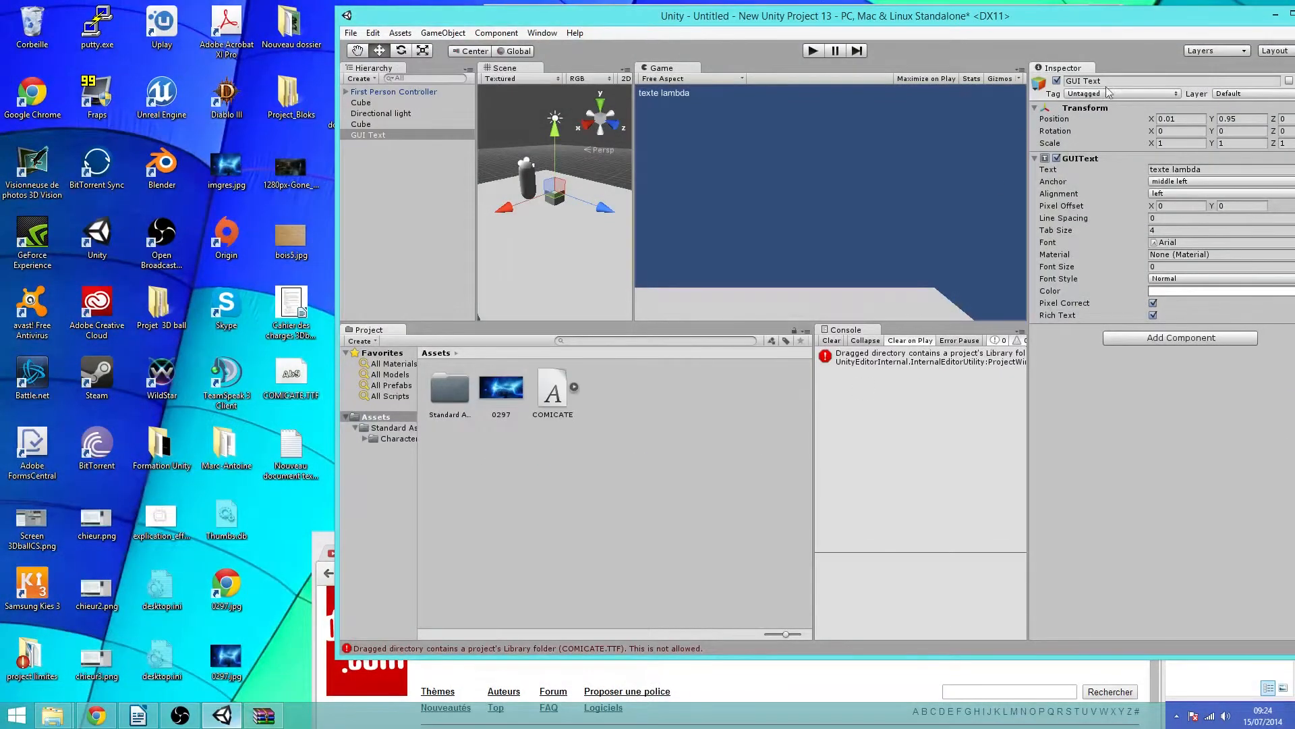
pyautogui.click(1292, 15)
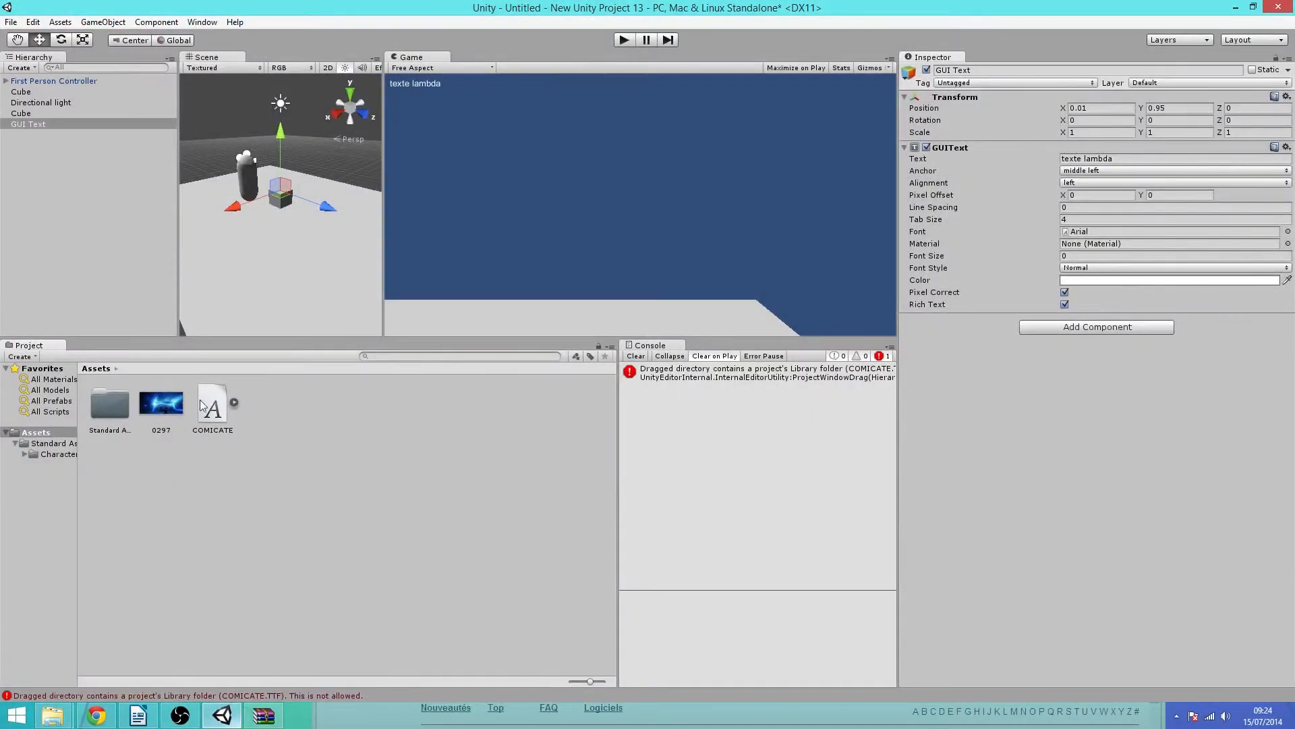
pyautogui.moveTo(212, 408); pyautogui.dragTo(1147, 233)
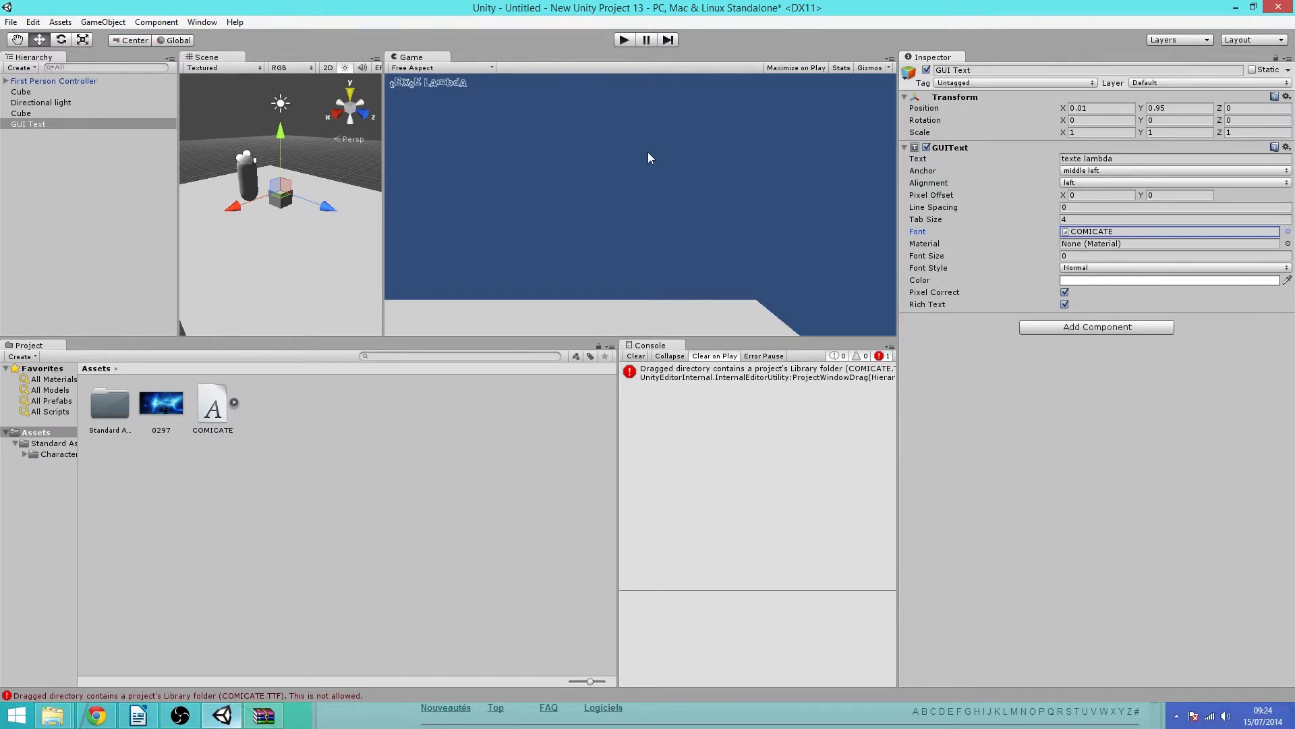
# Try the constructor_done material on the GUI text and set its material back to None
pyautogui.click(1178, 245)
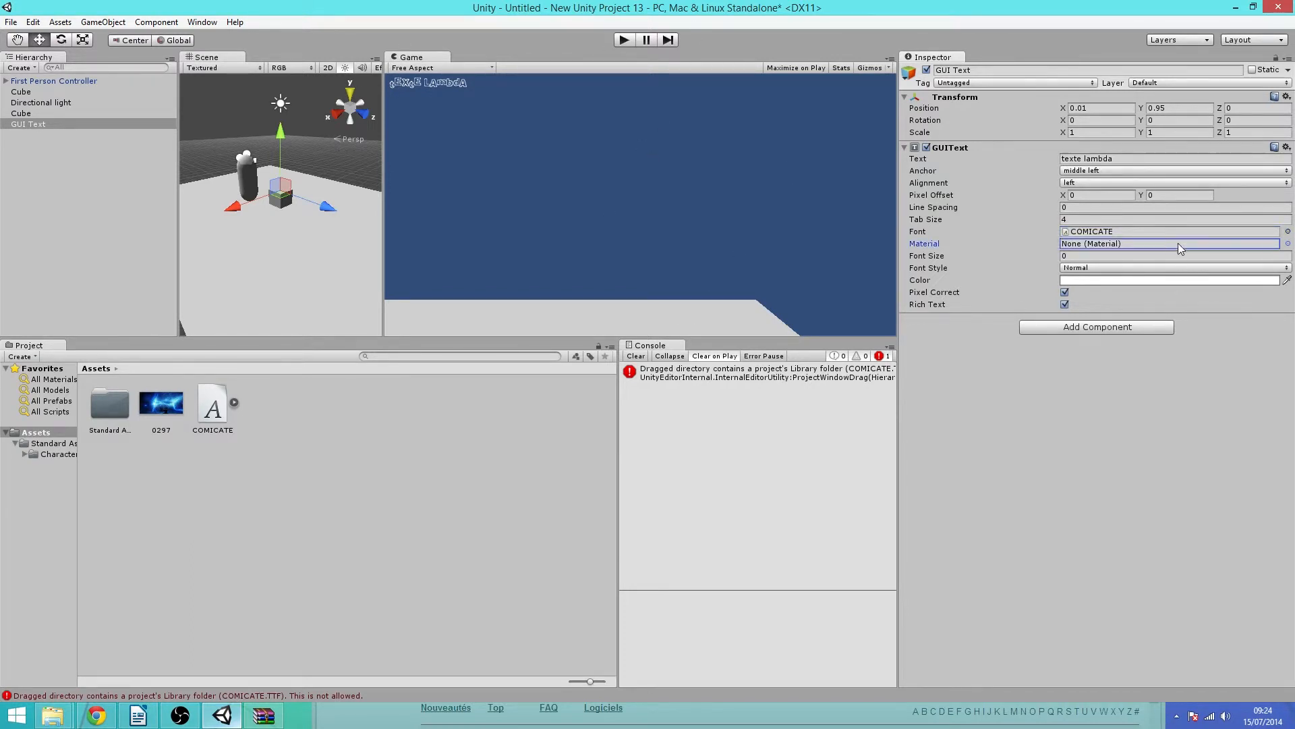
pyautogui.click(1287, 244)
pyautogui.click(80, 80)
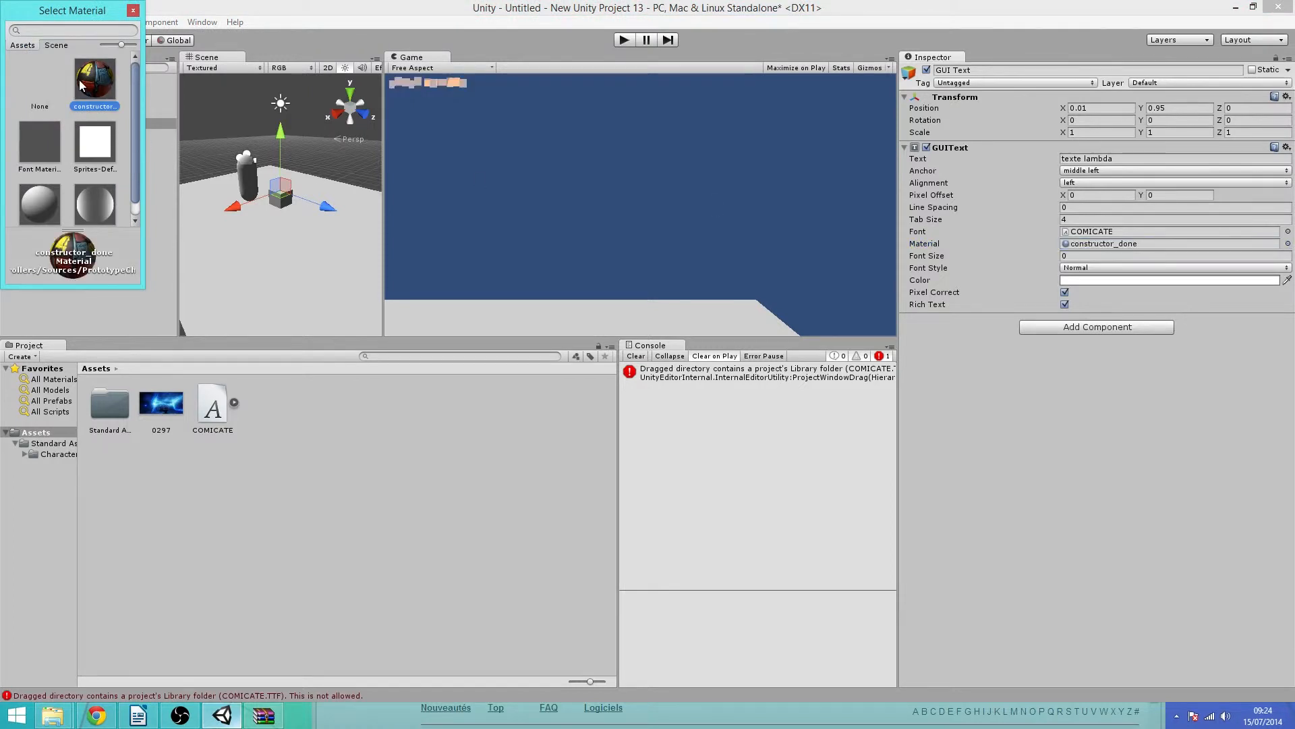
pyautogui.click(94, 136)
pyautogui.click(56, 72)
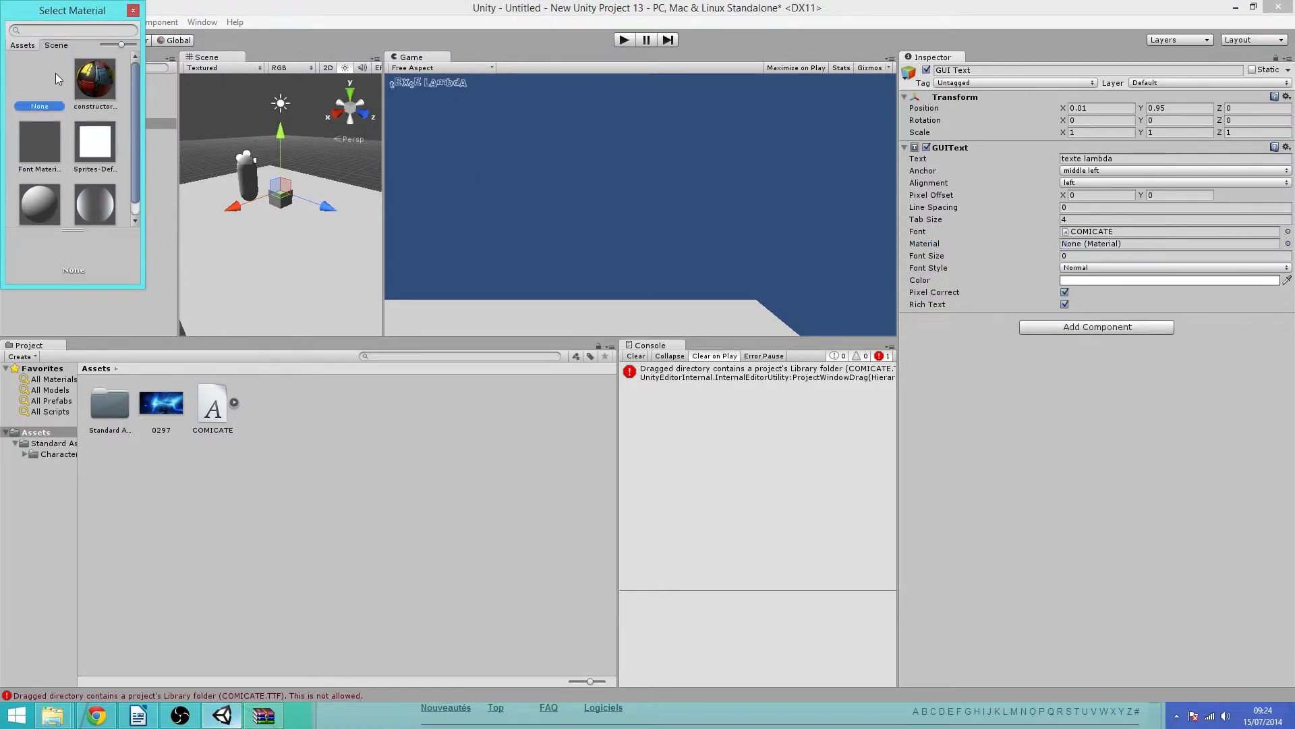
pyautogui.click(133, 10)
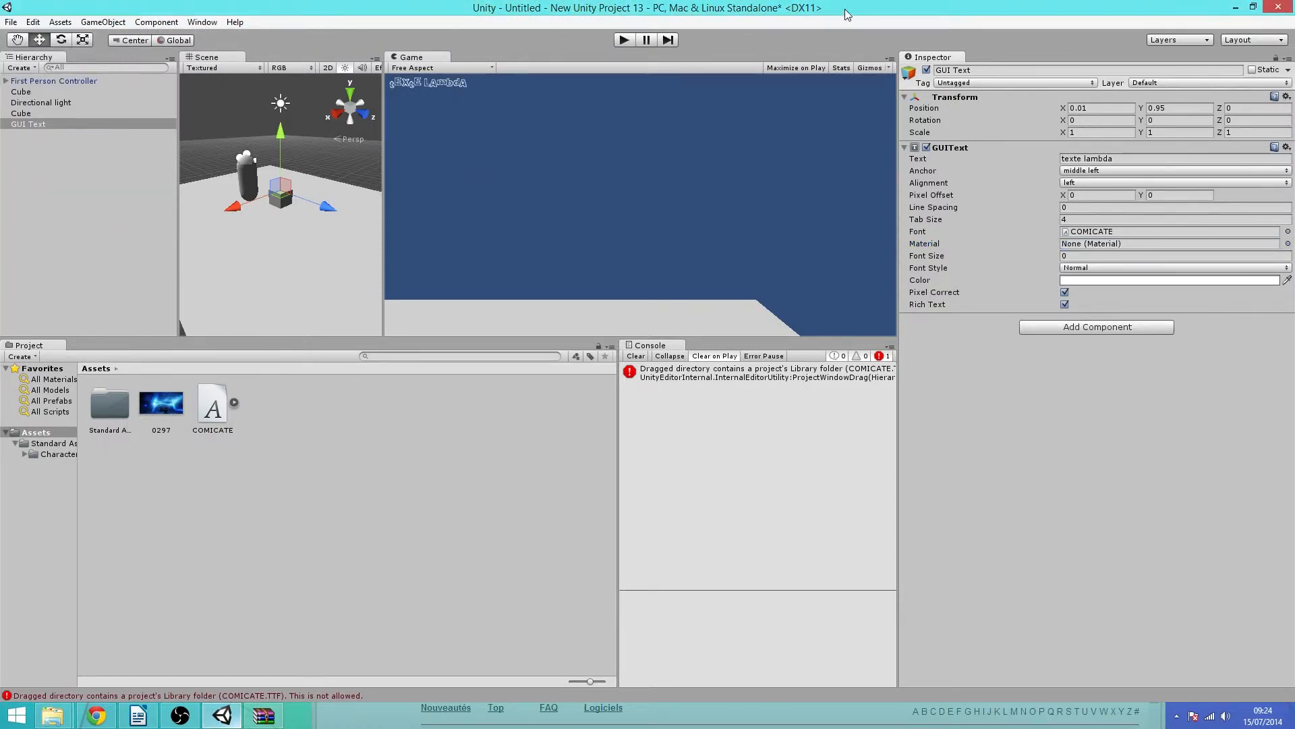
pyautogui.moveTo(845, 8); pyautogui.dragTo(761, 17)
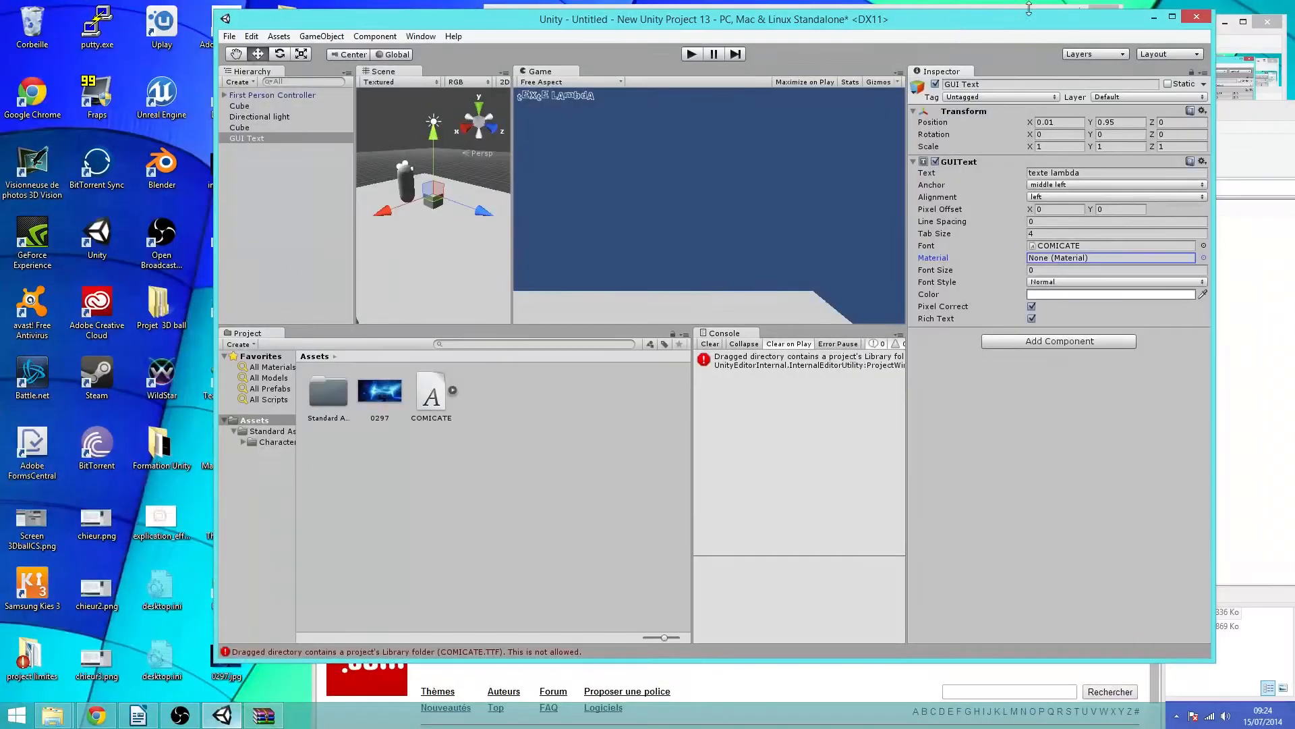
pyautogui.click(1177, 18)
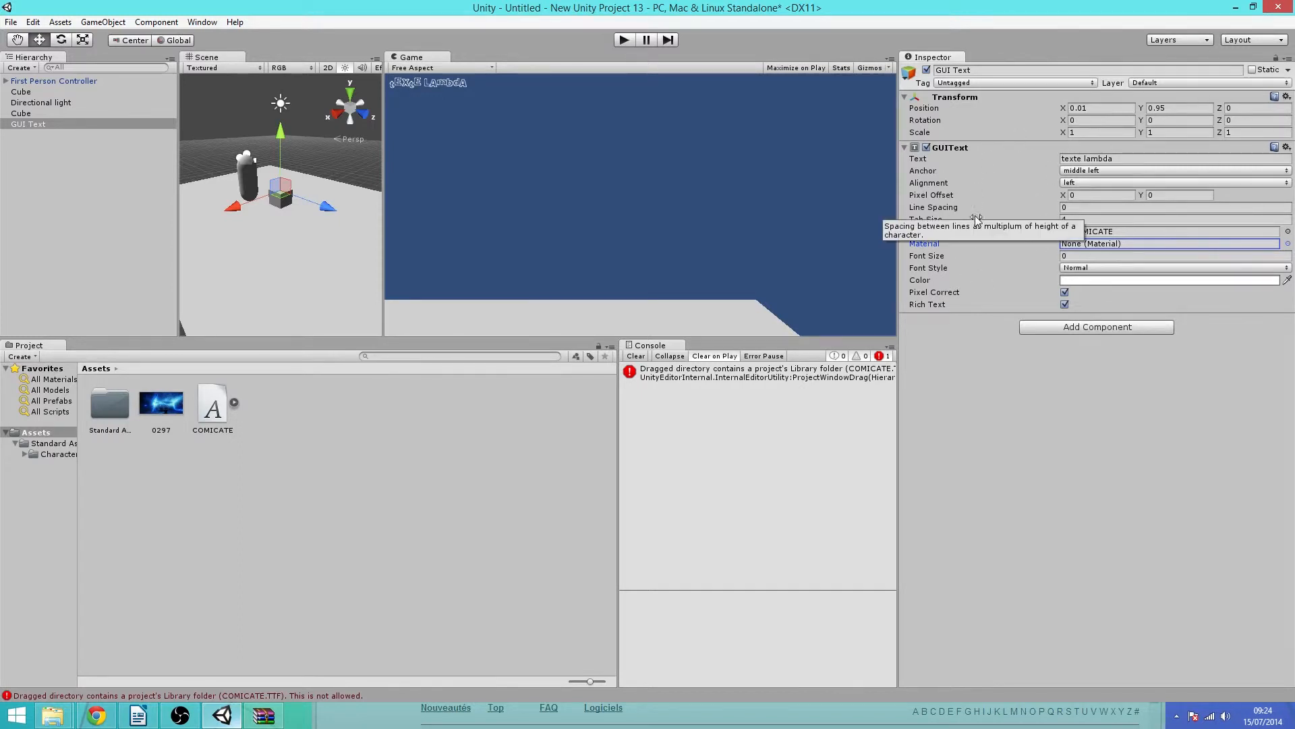
# Set the GUI text's font size to 14 and switch its font back to Arial
pyautogui.moveTo(966, 256)
pyautogui.mouseDown()
pyautogui.moveTo(994, 257)
pyautogui.moveTo(944, 261)
pyautogui.mouseUp()
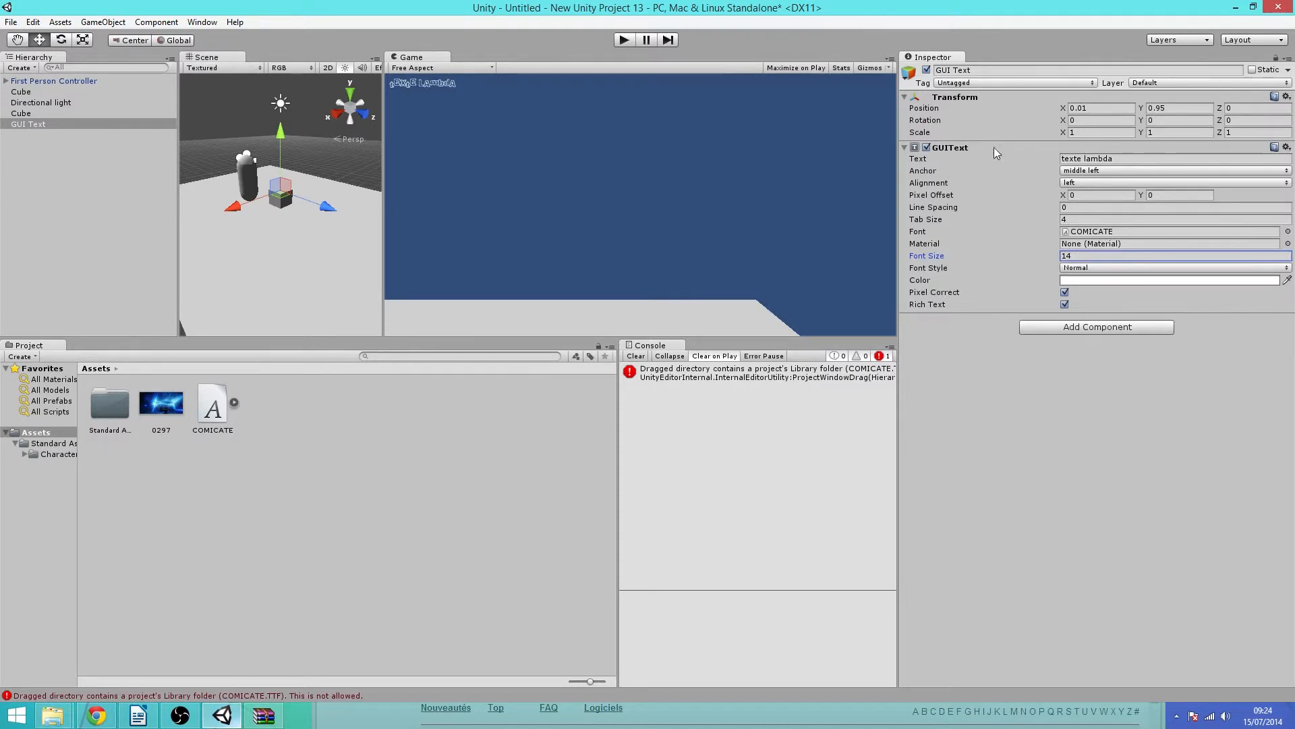
pyautogui.click(1287, 232)
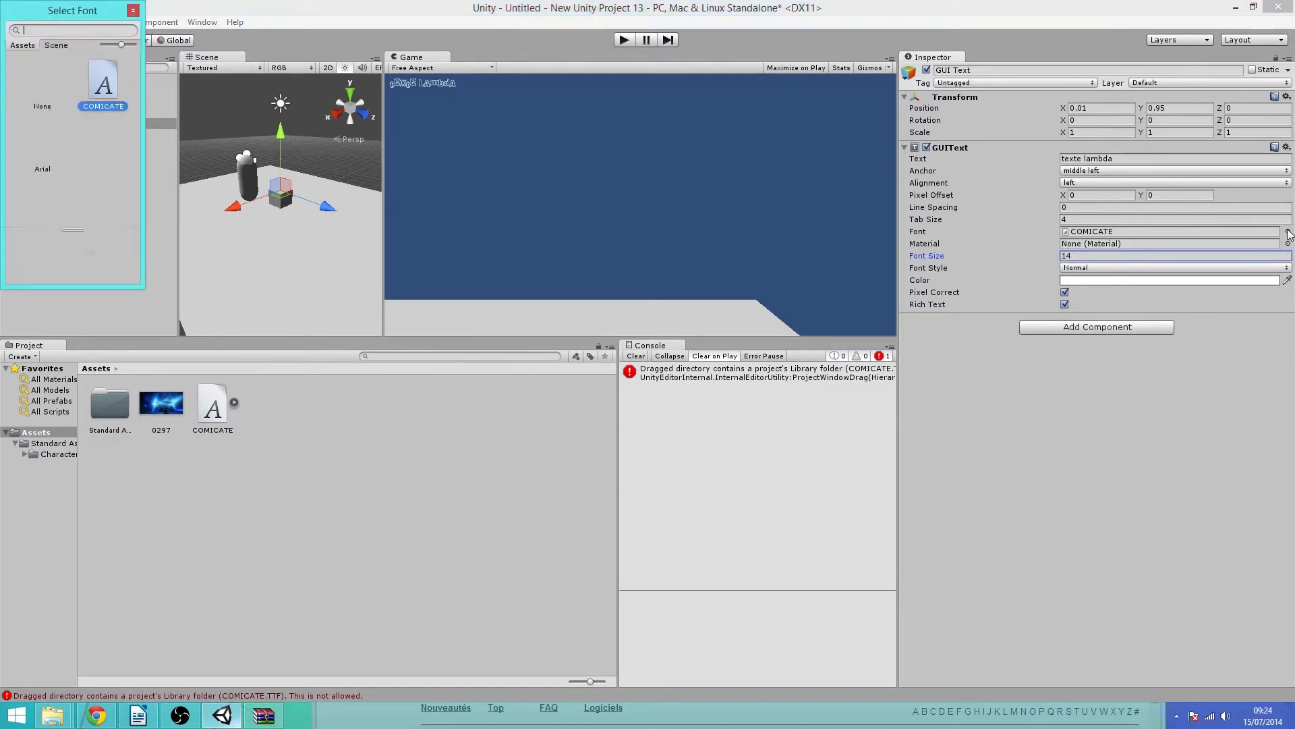
pyautogui.doubleClick(23, 161)
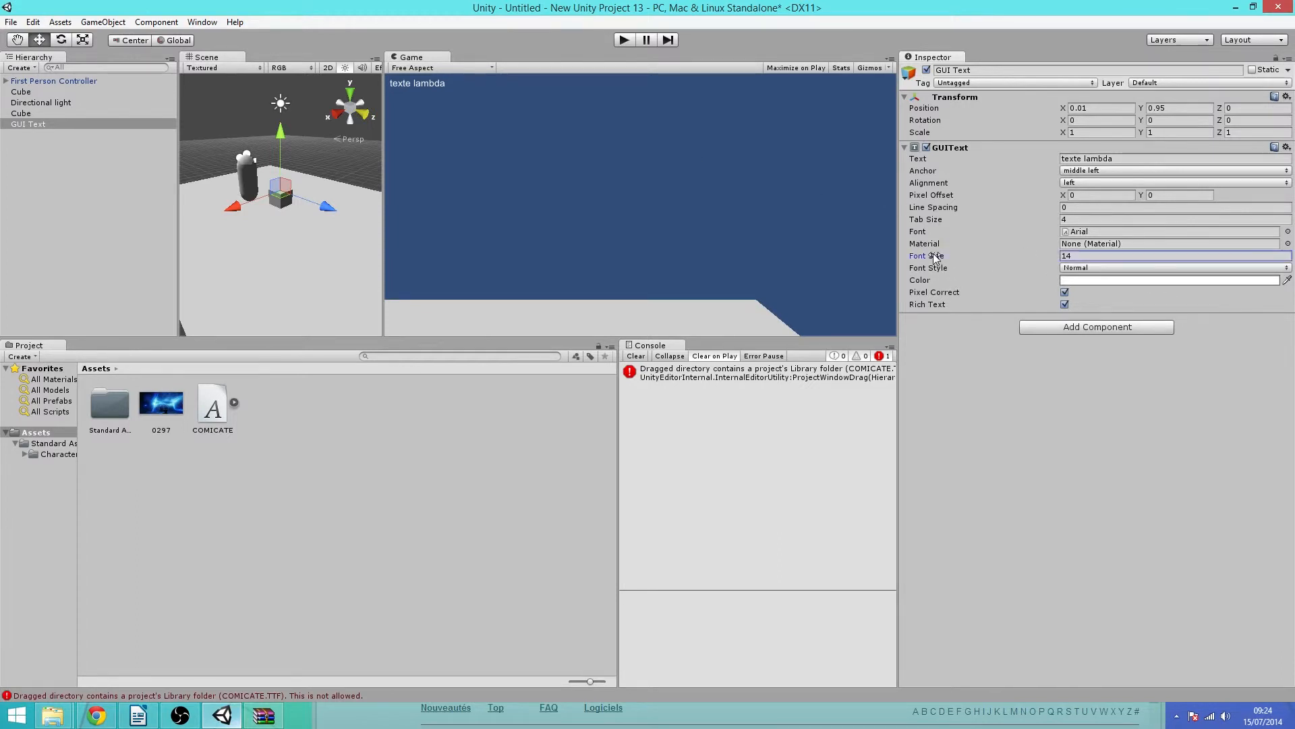
# Set the GUI text's scale to X 4.87 and Y 2.64, and set its font size to 36
pyautogui.moveTo(933, 253)
pyautogui.mouseDown()
pyautogui.moveTo(989, 256)
pyautogui.moveTo(932, 257)
pyautogui.mouseUp()
pyautogui.moveTo(1063, 133); pyautogui.dragTo(1152, 135)
pyautogui.click(1153, 132)
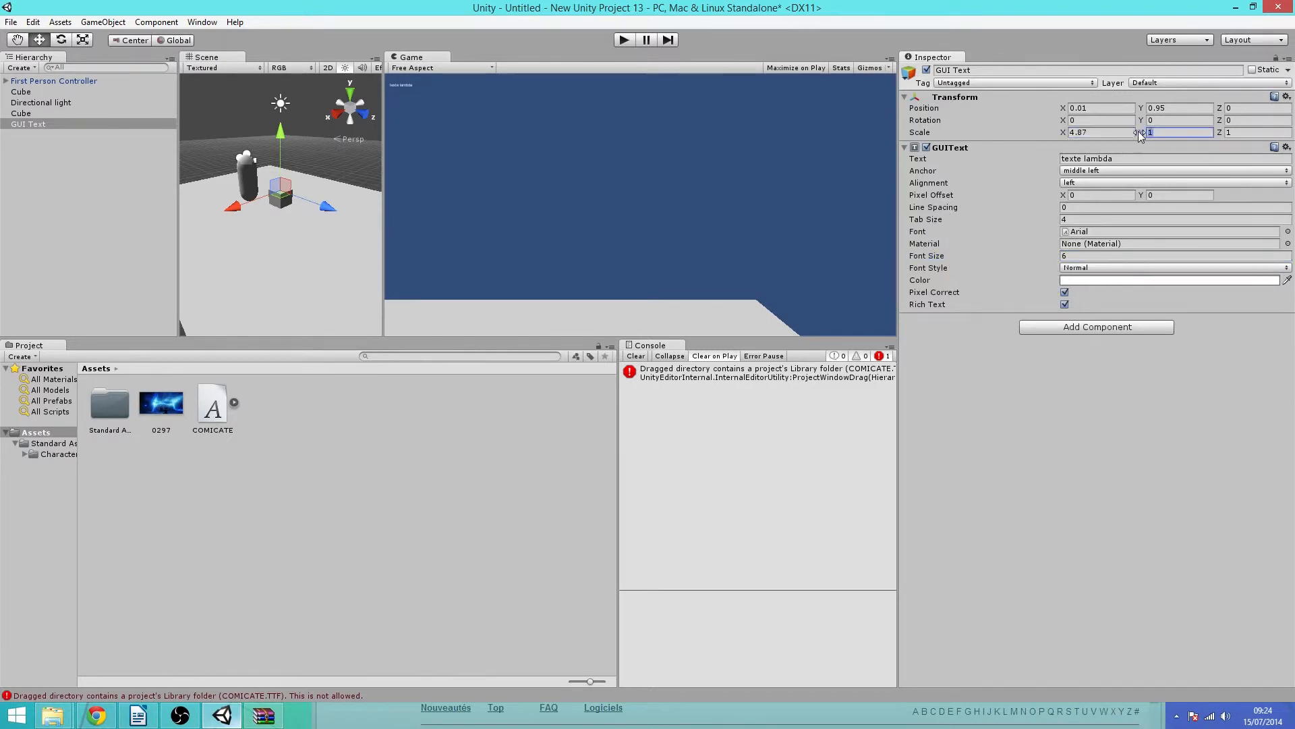
pyautogui.write('2.64')
pyautogui.click(419, 86)
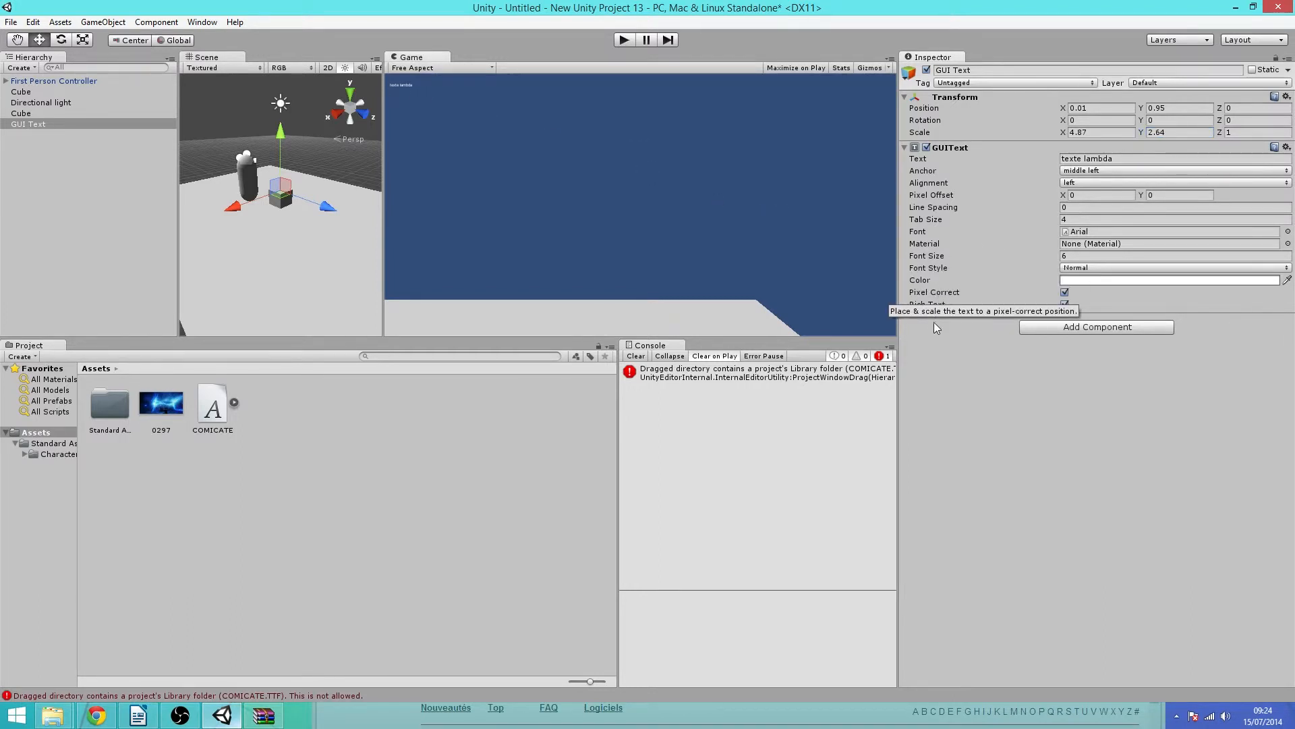
pyautogui.moveTo(945, 256); pyautogui.dragTo(967, 259)
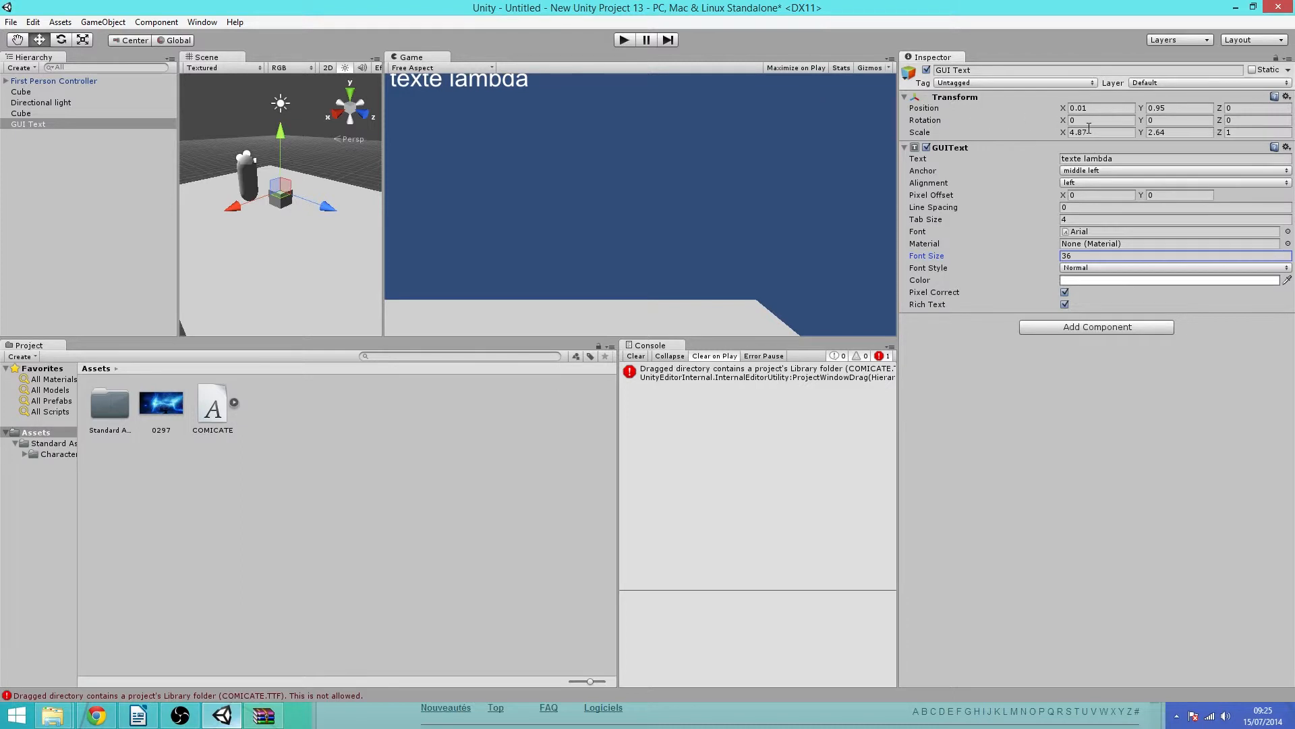
# Set the GUI text's X scale to 3.57 and its anchor to upper left, trying font size 79 before reducing it to 35
pyautogui.moveTo(1059, 130); pyautogui.dragTo(1030, 132)
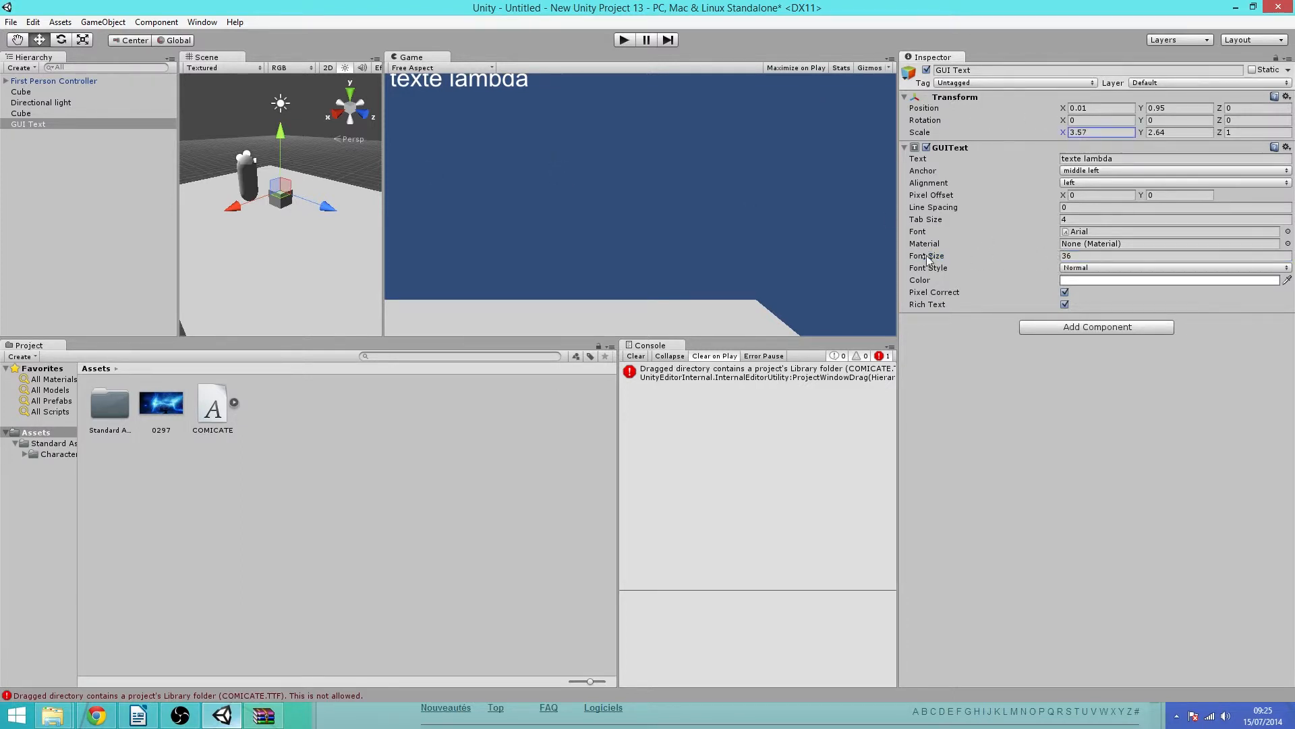
pyautogui.moveTo(926, 256); pyautogui.dragTo(957, 258)
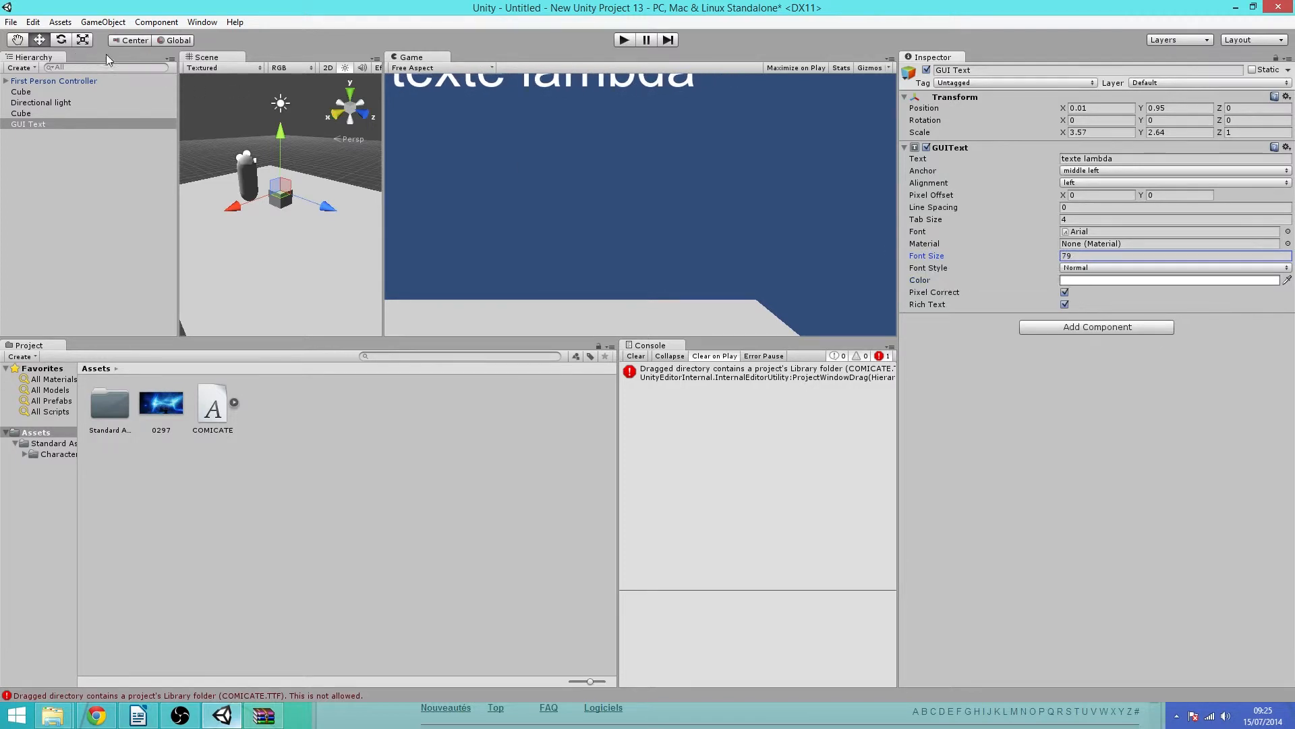
pyautogui.click(1080, 171)
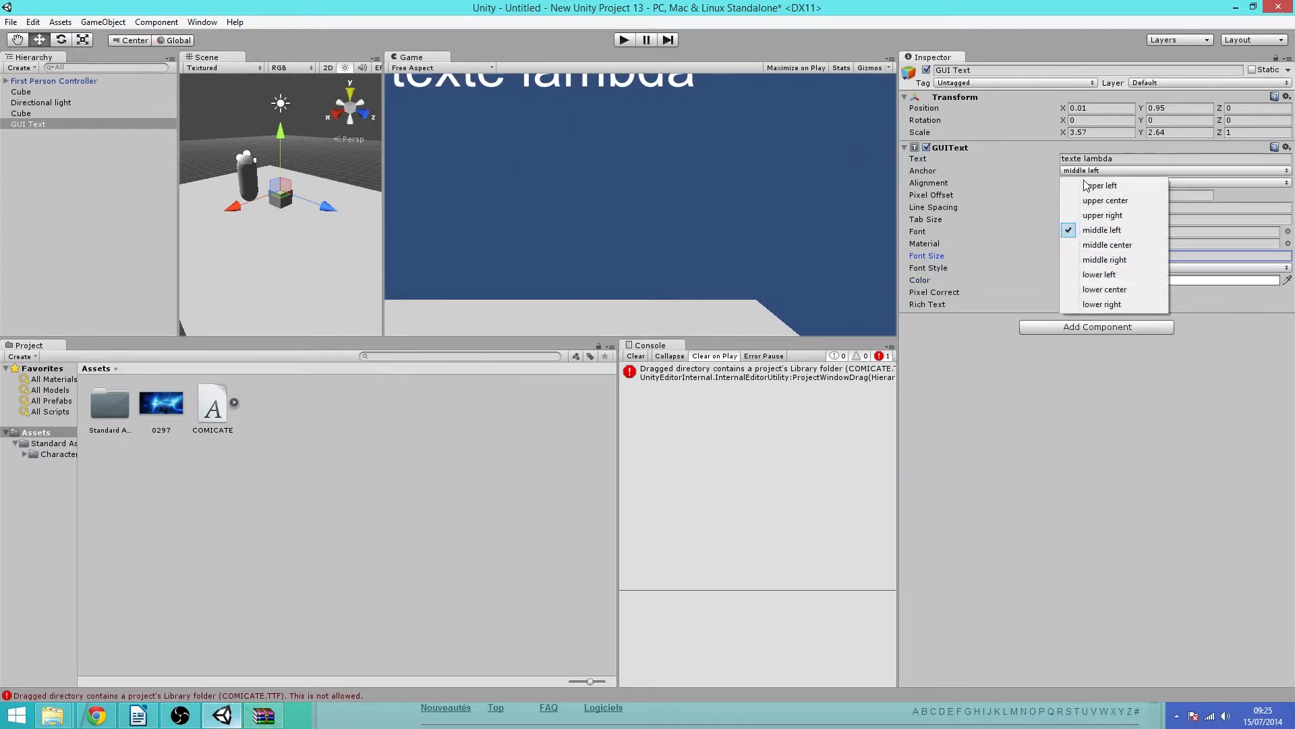
pyautogui.click(1089, 187)
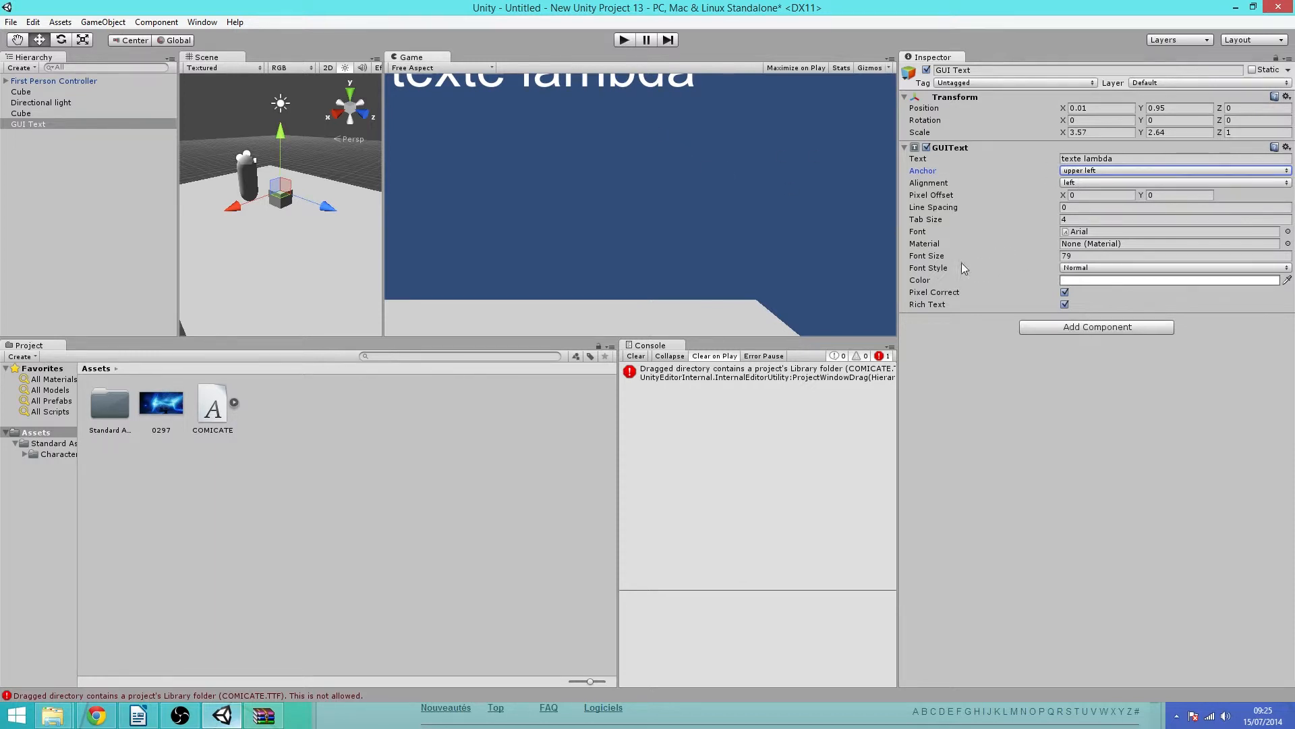
pyautogui.moveTo(962, 263); pyautogui.dragTo(904, 260)
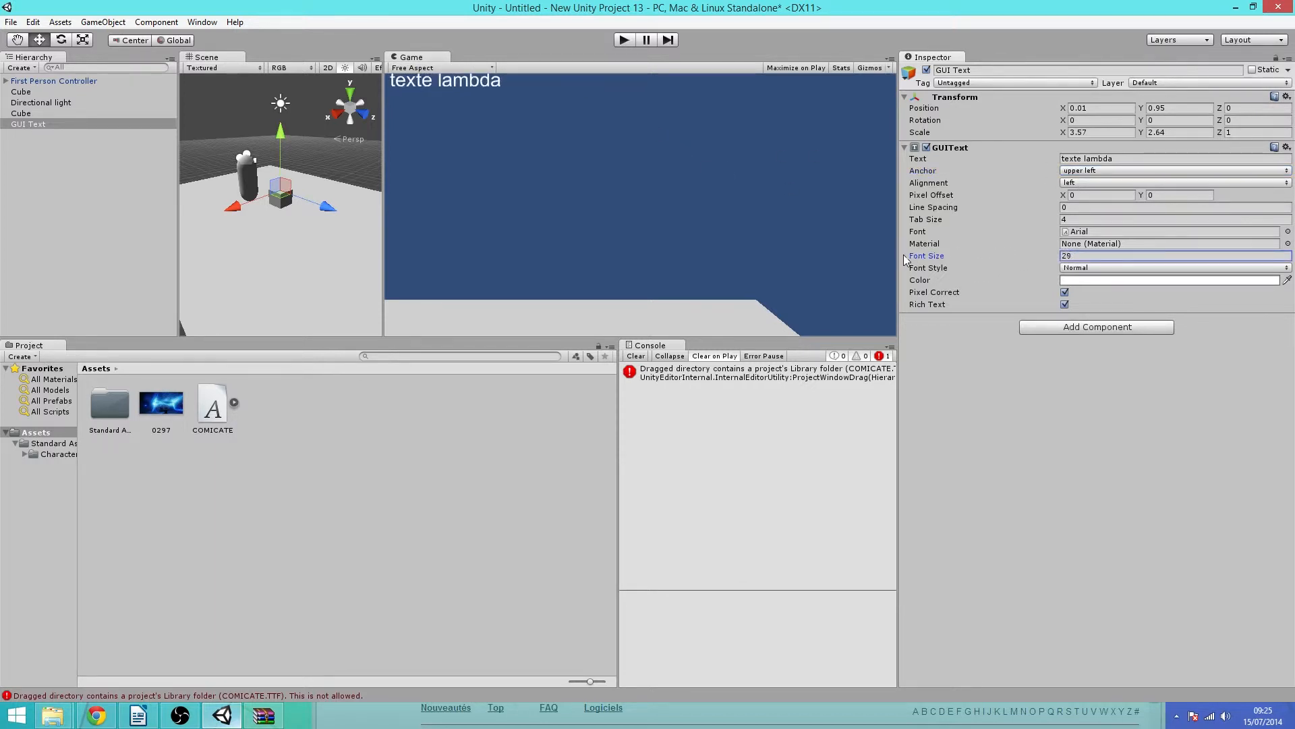
# Try the lower right anchor on the GUI text, settle on lower left, and set the font size to 15
pyautogui.click(1091, 171)
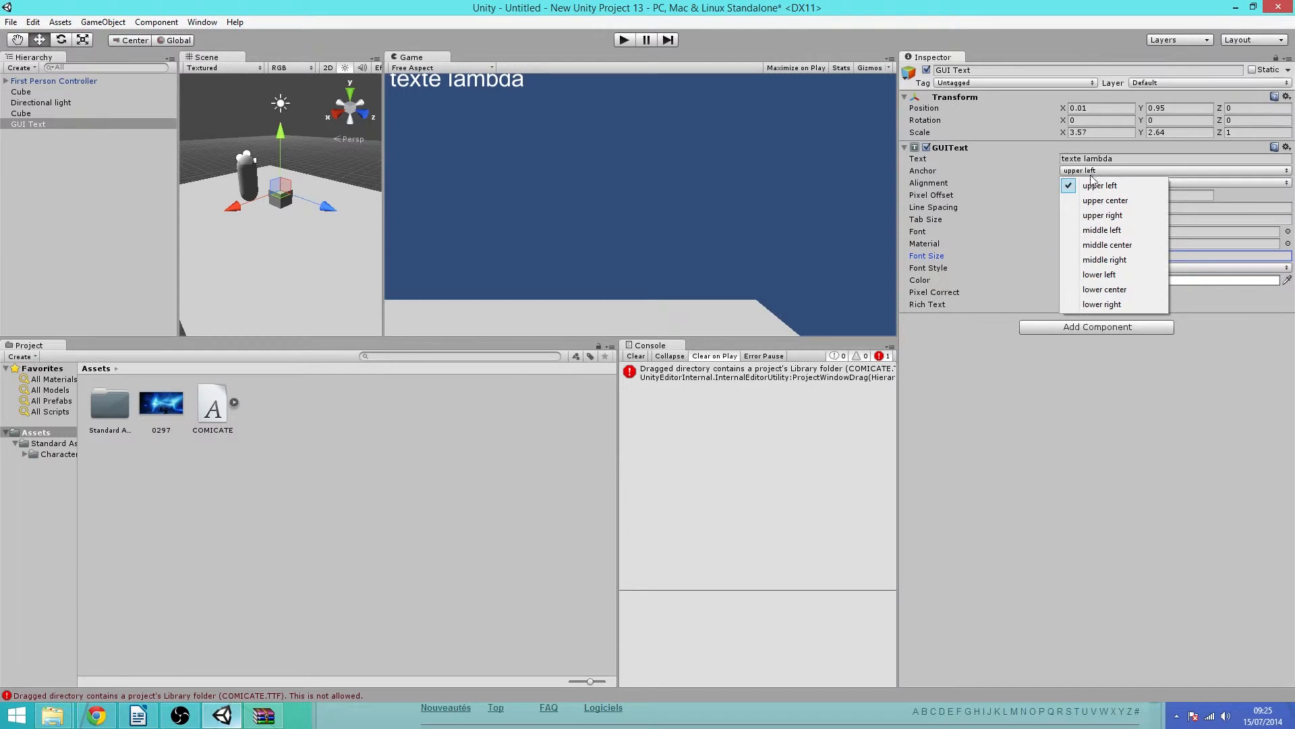
pyautogui.click(1102, 304)
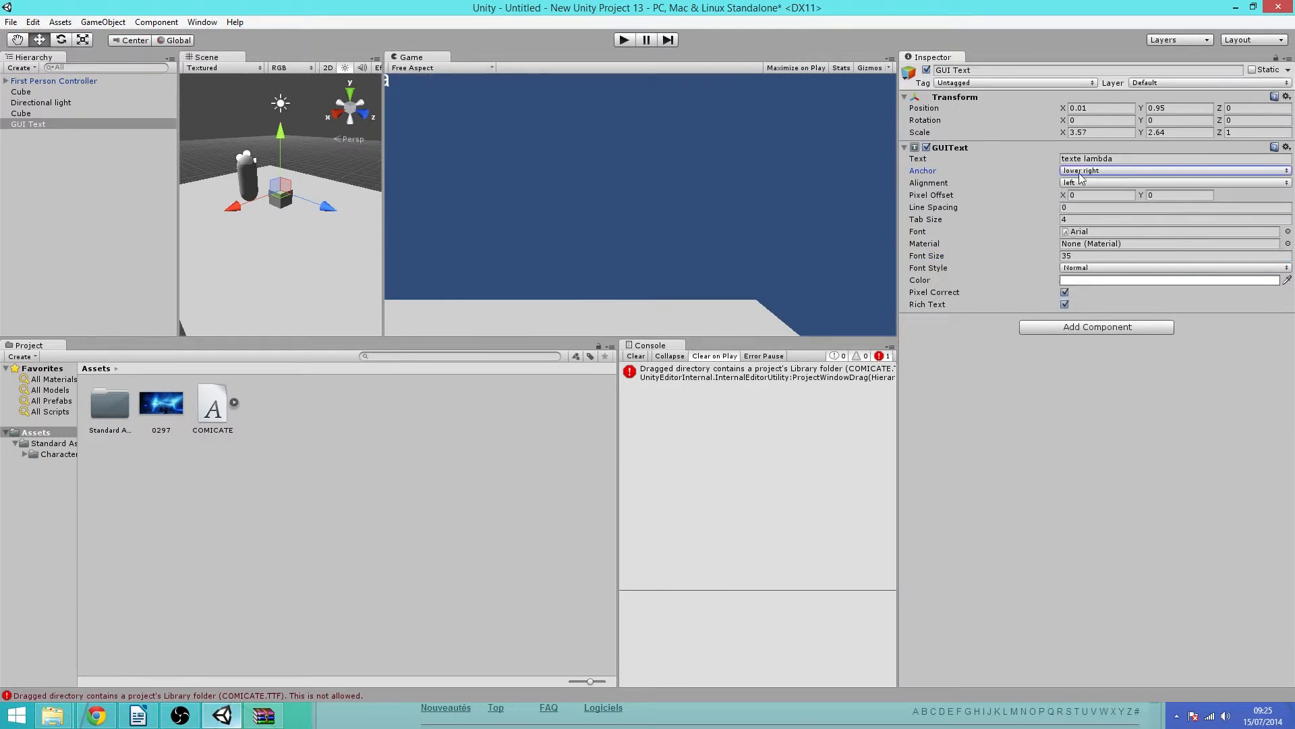
pyautogui.click(1080, 173)
pyautogui.click(1102, 279)
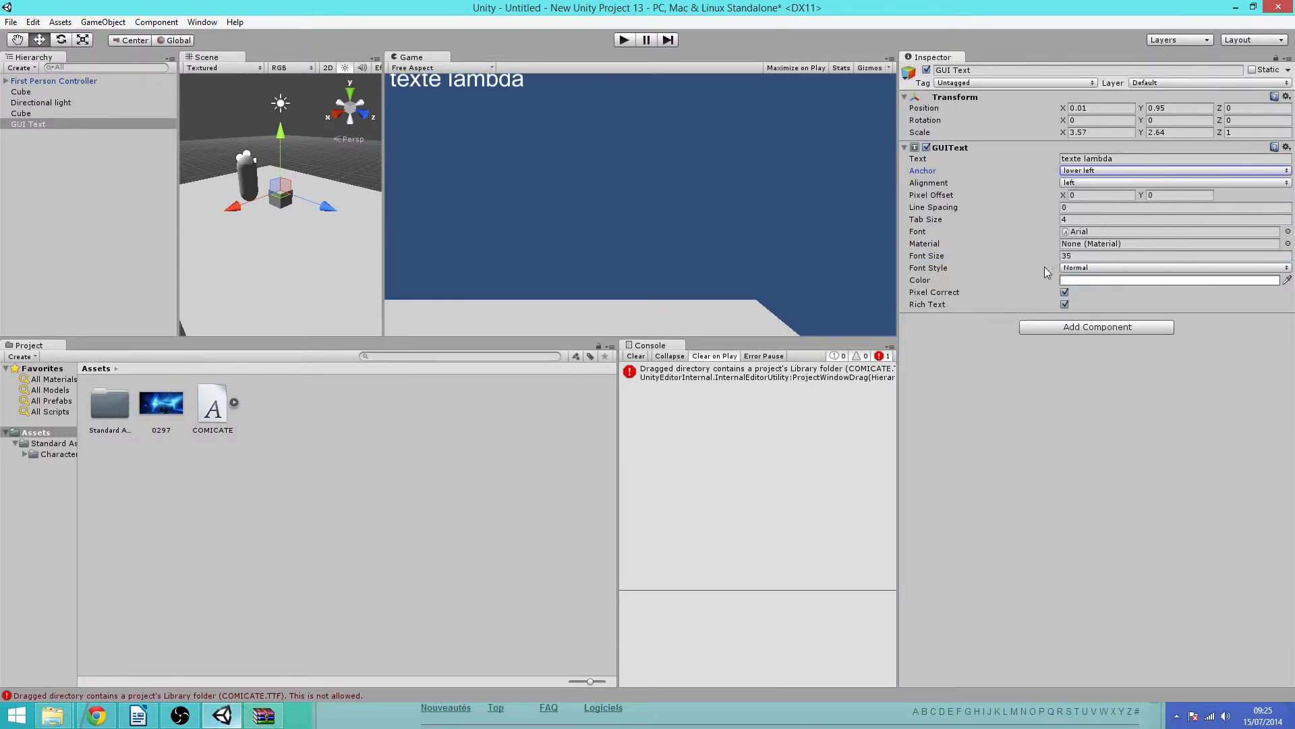
pyautogui.moveTo(1055, 258); pyautogui.dragTo(1010, 223)
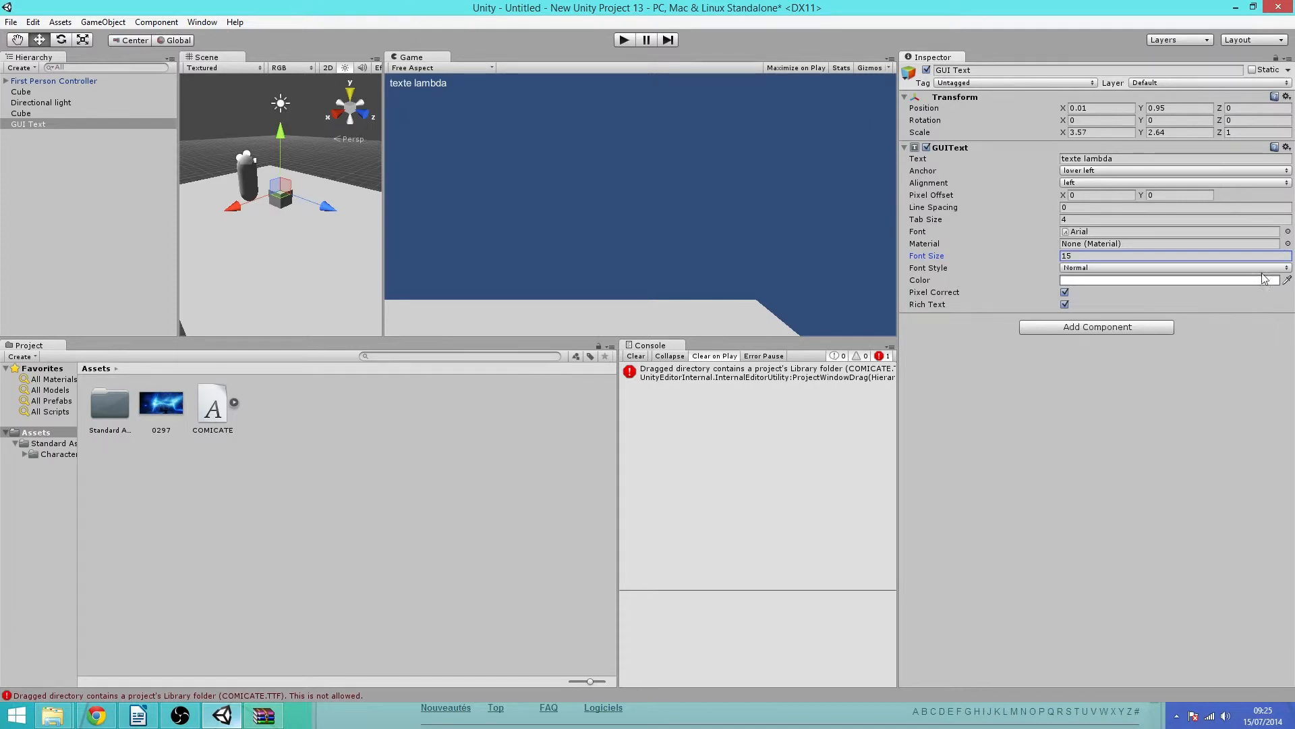
# Try the Italic and Bold font styles on the GUI text and return it to Normal
pyautogui.click(1090, 268)
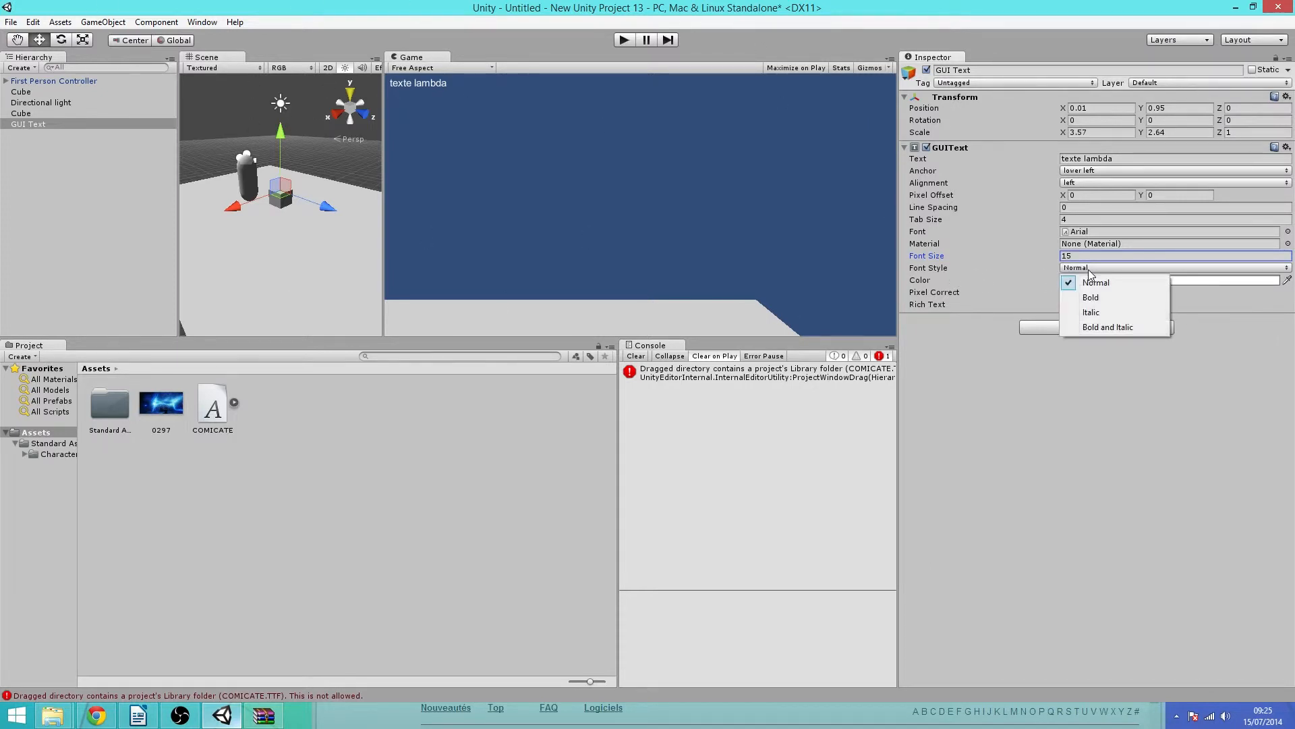
pyautogui.click(1143, 310)
pyautogui.click(1123, 268)
pyautogui.click(1111, 298)
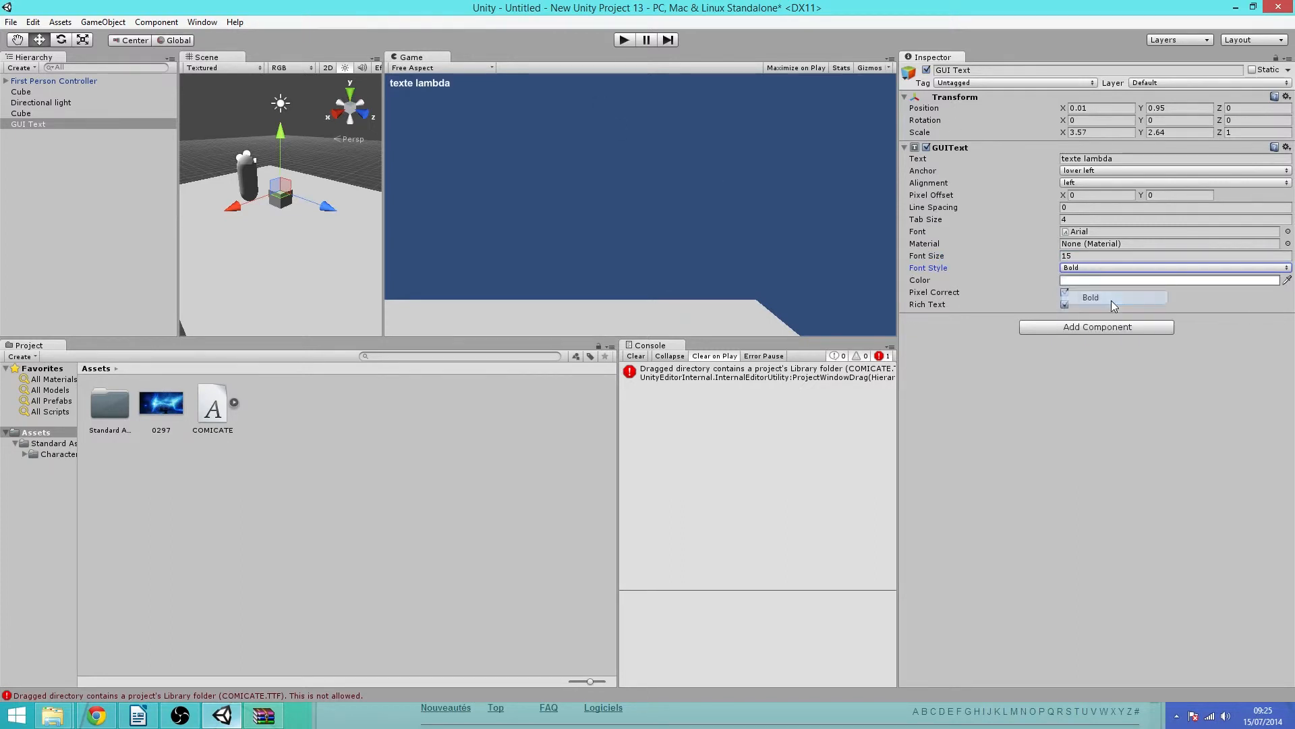
pyautogui.click(1127, 267)
pyautogui.click(1120, 282)
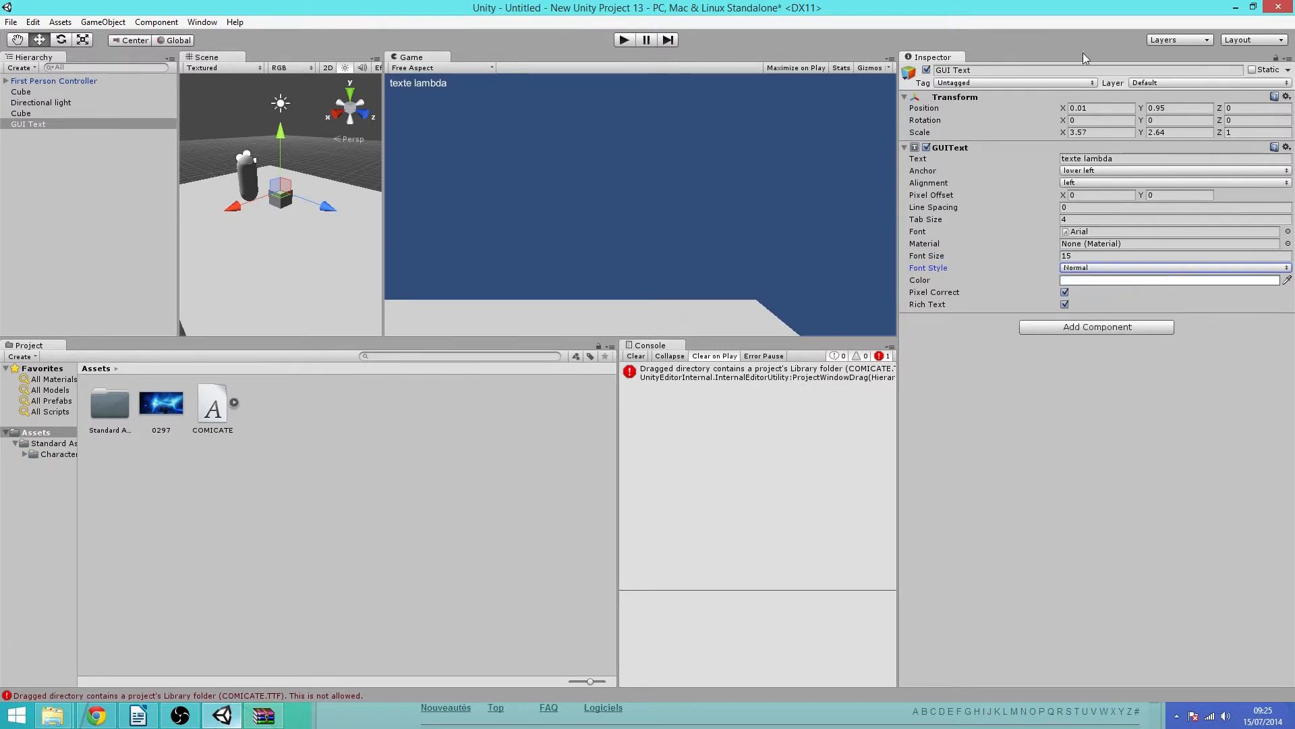
# Change the GUI text's color to pure red (255, 0, 0)
pyautogui.click(1124, 279)
pyautogui.click(515, 424)
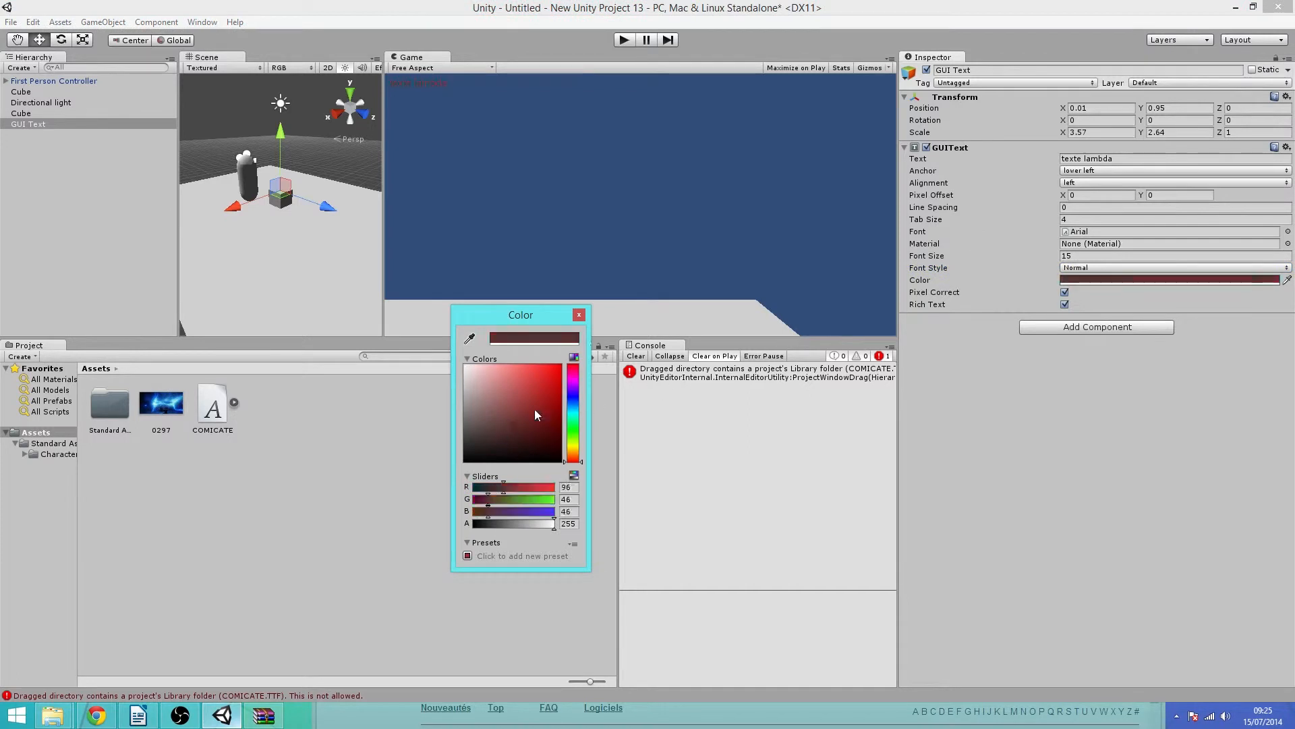
pyautogui.moveTo(534, 414); pyautogui.dragTo(579, 334)
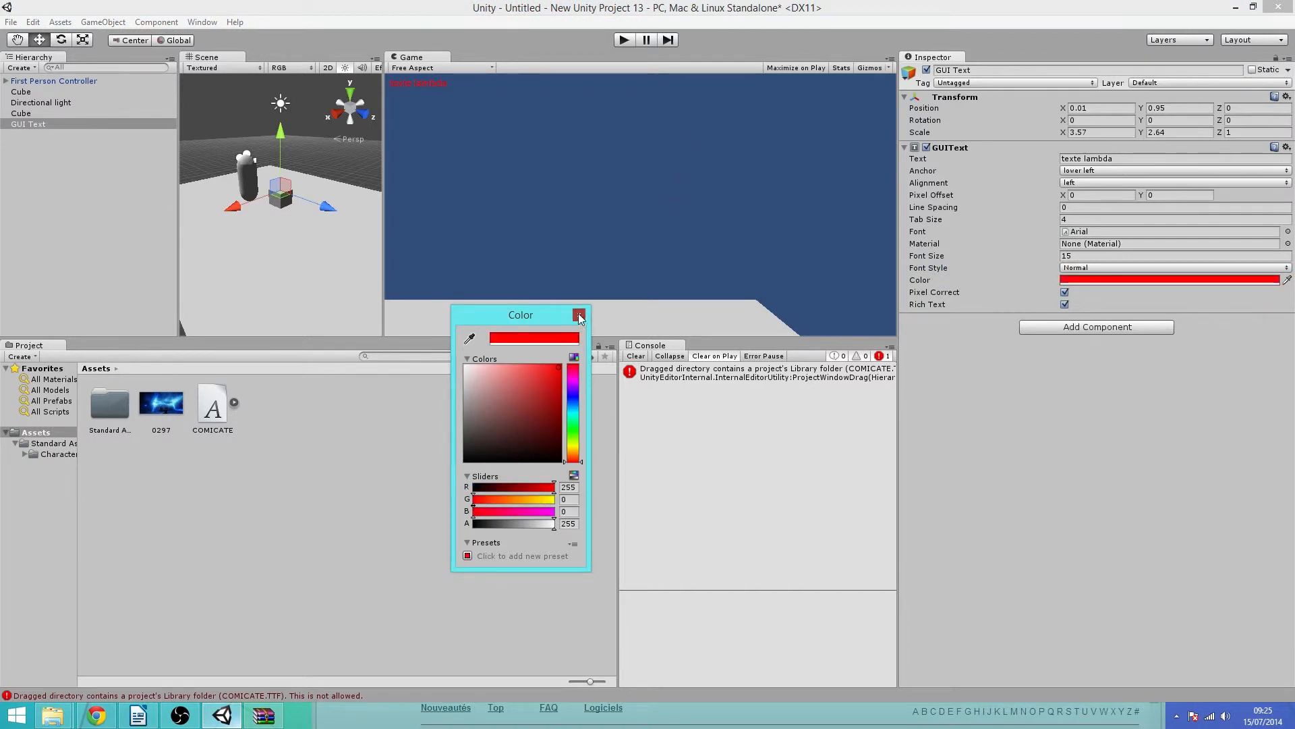
pyautogui.click(578, 314)
# Turn off Pixel Correct for the GUI text, try a scale of 2 in X and Y, and settle on 1 for both
pyautogui.click(1065, 292)
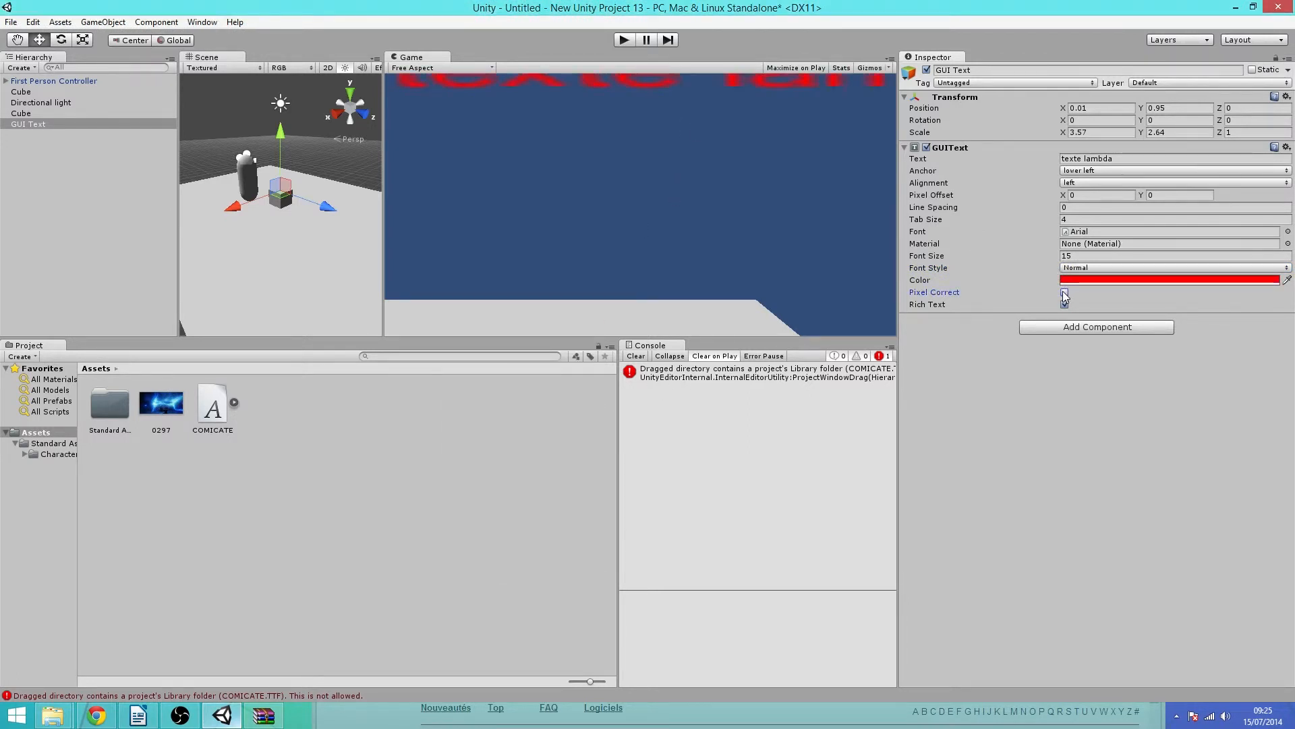
pyautogui.click(1062, 135)
pyautogui.moveTo(1061, 135)
pyautogui.mouseDown()
pyautogui.moveTo(1010, 135)
pyautogui.moveTo(1076, 133)
pyautogui.mouseUp()
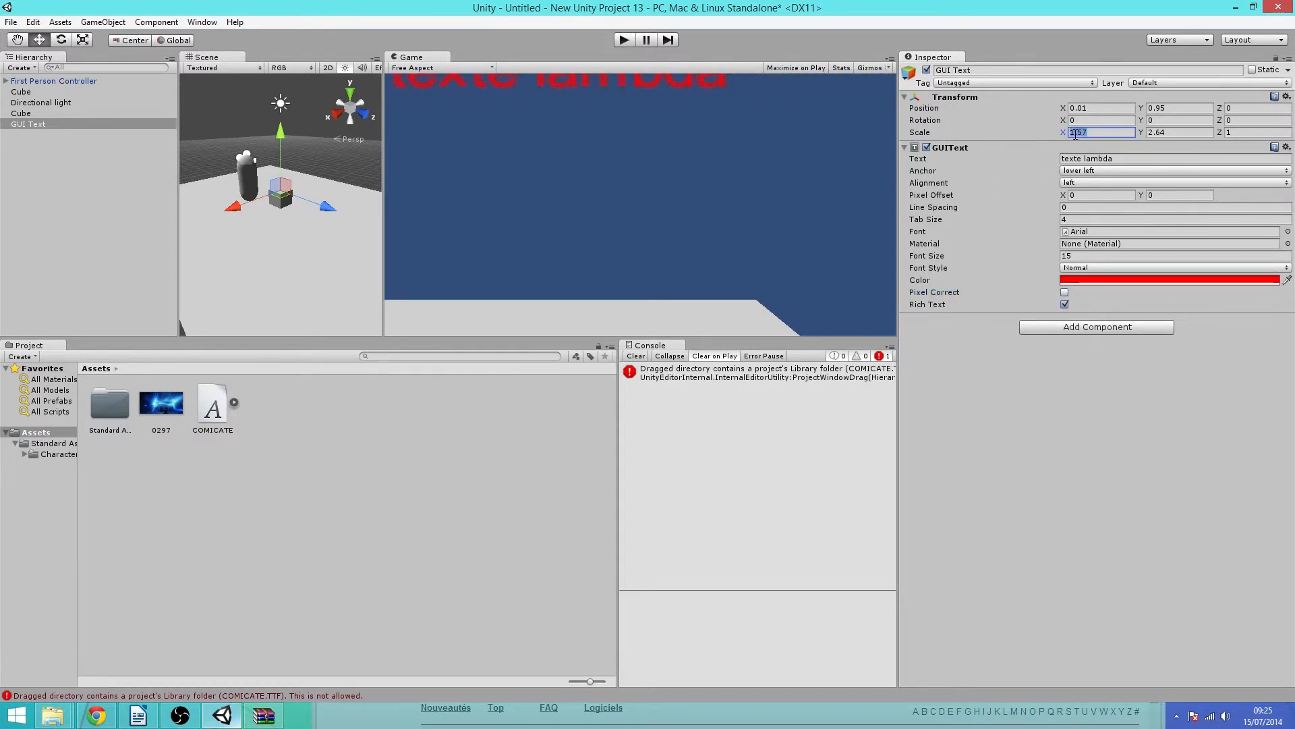
pyautogui.write('2')
pyautogui.press('Tab')
pyautogui.write('2')
pyautogui.hotkey('shift', 'Tab')
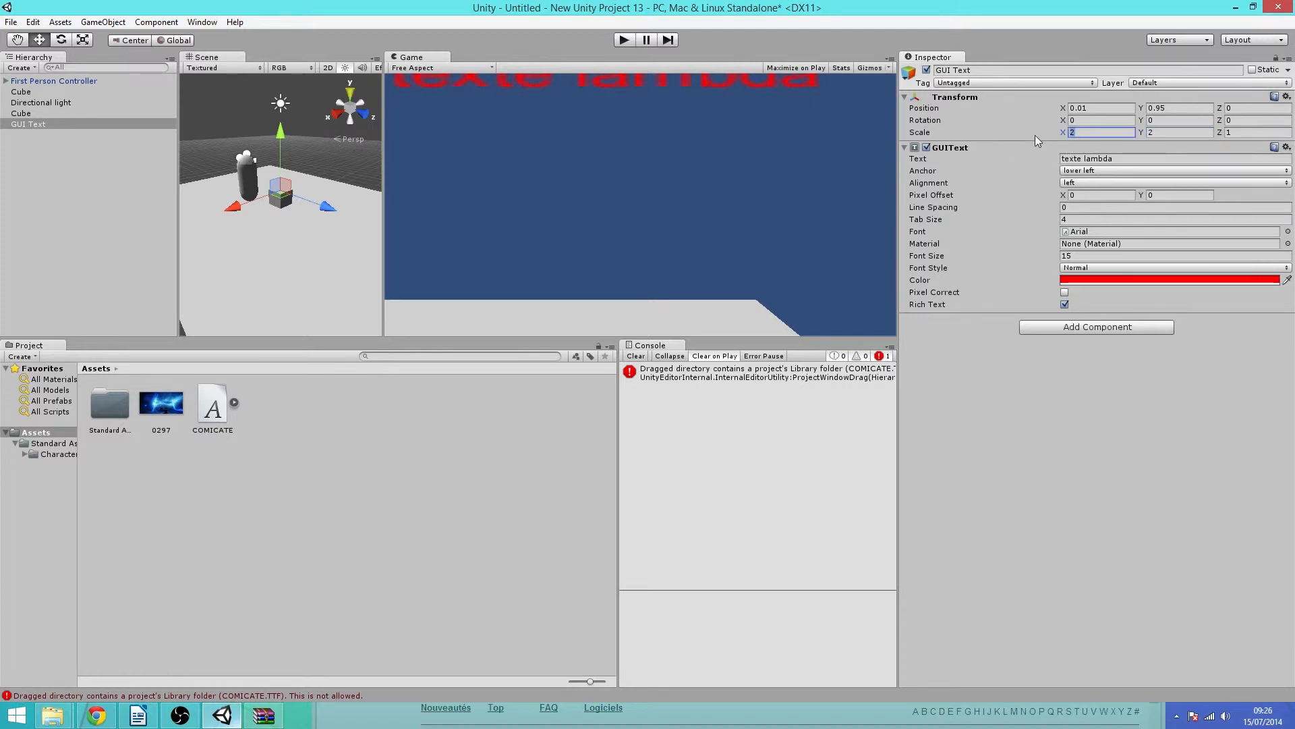
pyautogui.write('1')
pyautogui.click(1174, 133)
pyautogui.write('1')
# Move the GUI text to position X 0.37 and Y 0.58
pyautogui.click(1076, 108)
pyautogui.write('0.77')
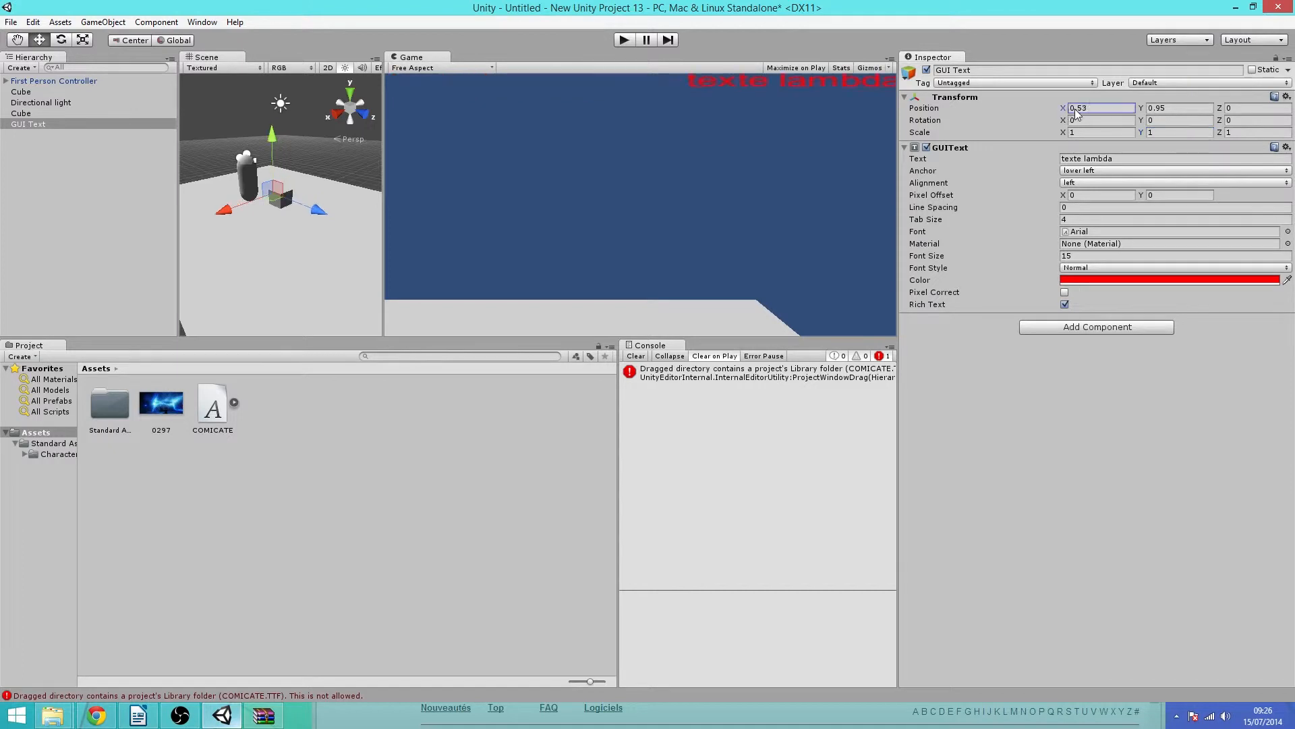
pyautogui.moveTo(1060, 108); pyautogui.dragTo(1052, 108)
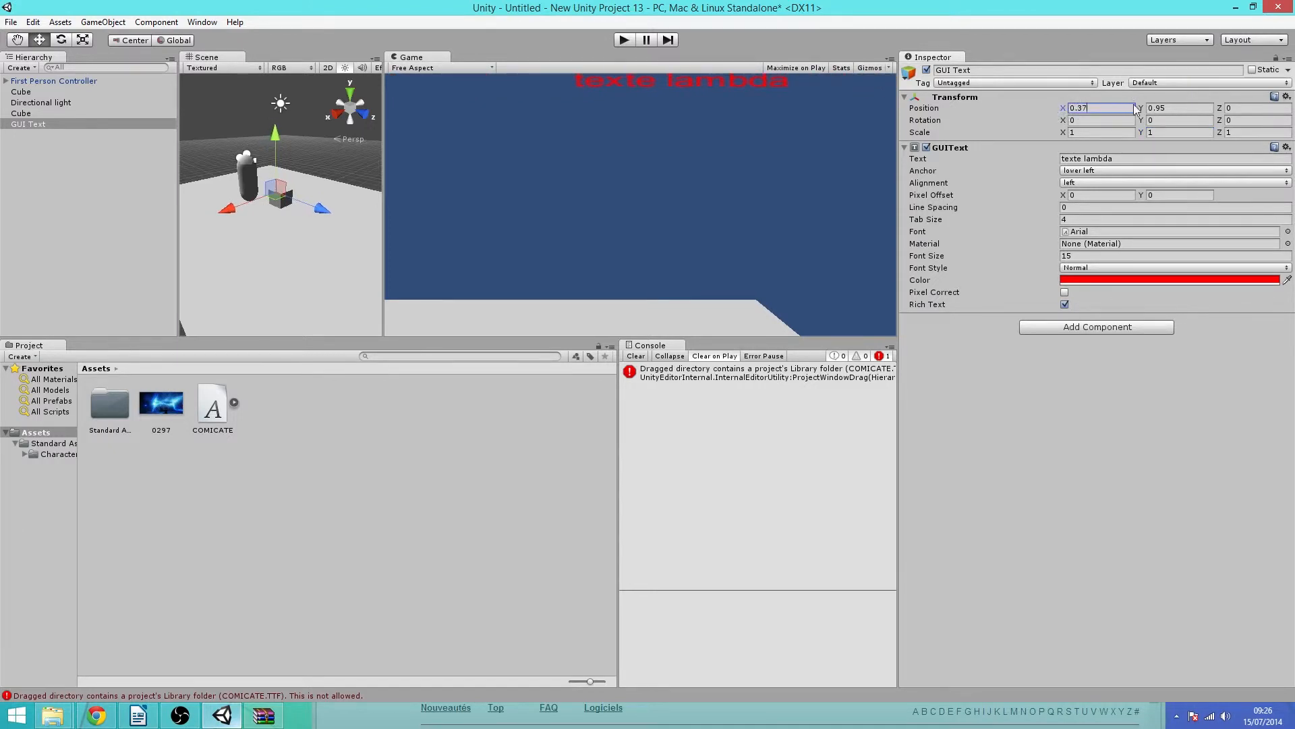
pyautogui.moveTo(1140, 111); pyautogui.dragTo(1136, 104)
# Change the GUI text's color to white (255, 255, 255)
pyautogui.click(1084, 280)
pyautogui.click(467, 367)
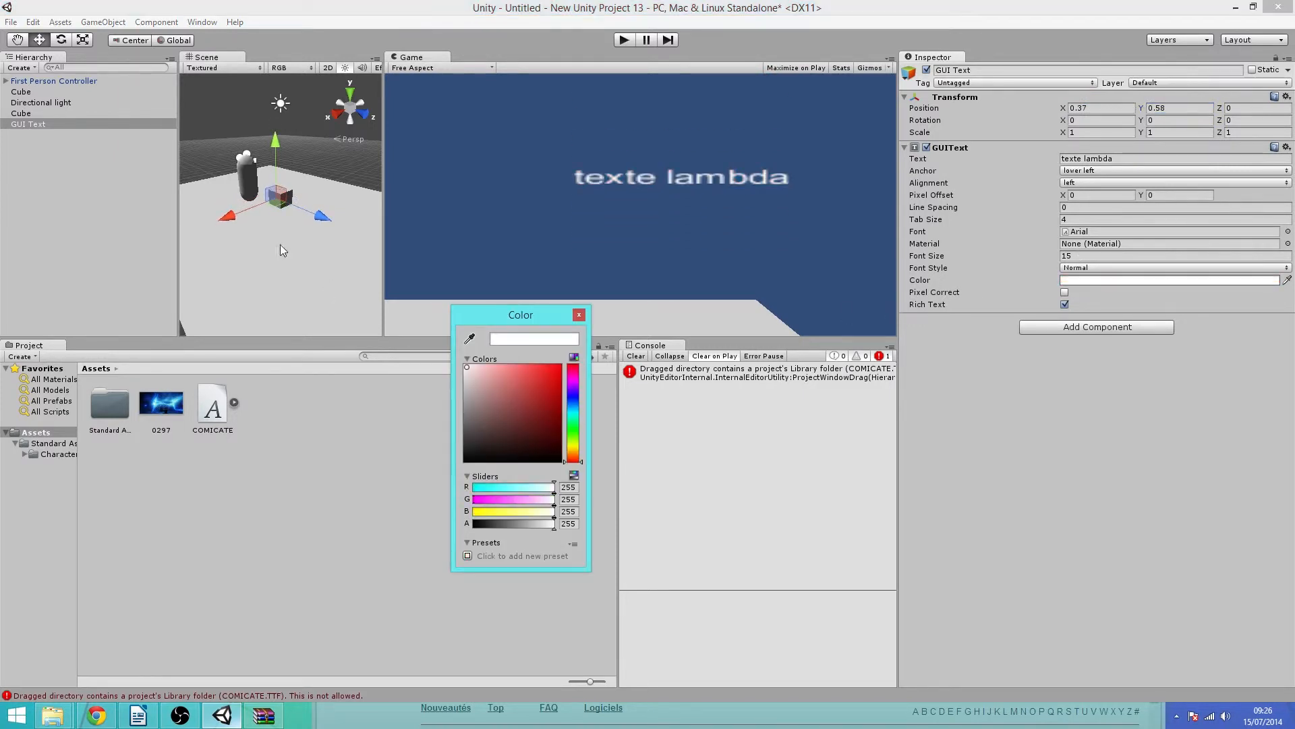
pyautogui.click(579, 316)
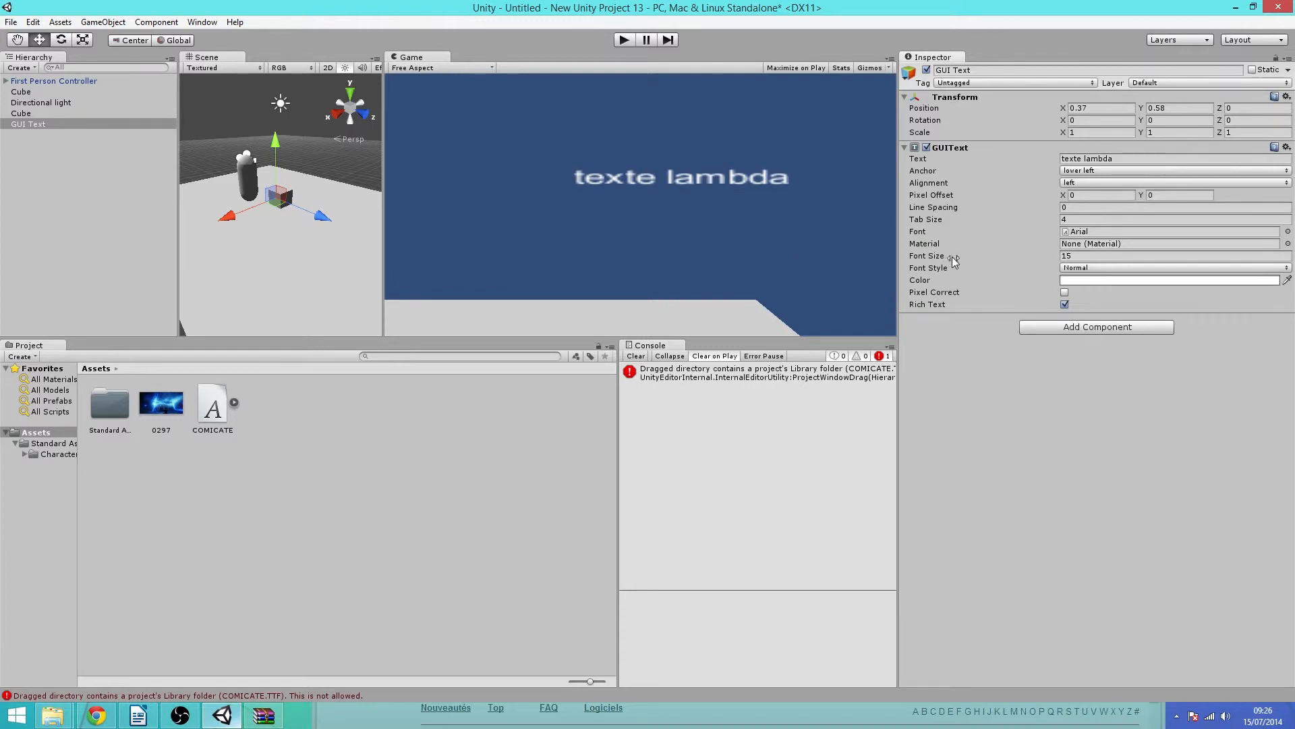
# Set the GUI text's font size to 83 and its scale to 0.1 in both X and Y
pyautogui.moveTo(934, 258); pyautogui.dragTo(987, 260)
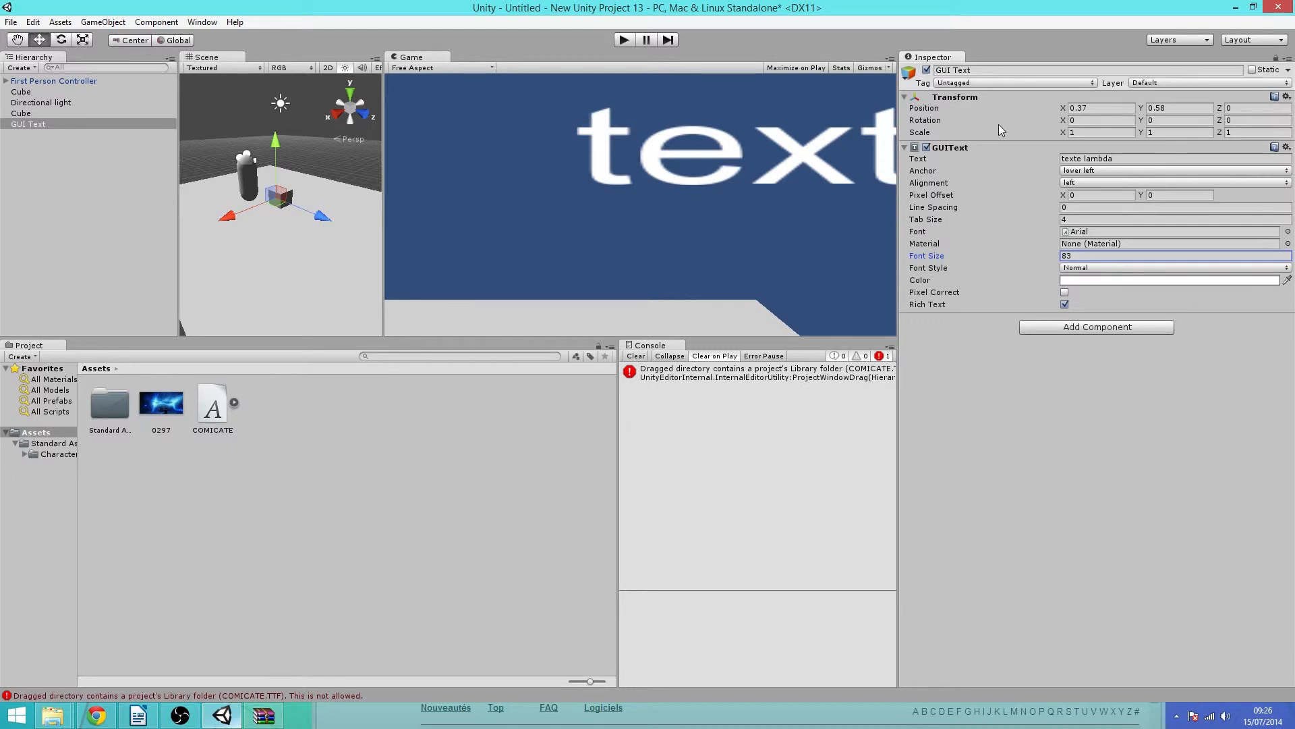
pyautogui.moveTo(1049, 132); pyautogui.dragTo(1040, 131)
pyautogui.click(1150, 134)
pyautogui.write('0.0')
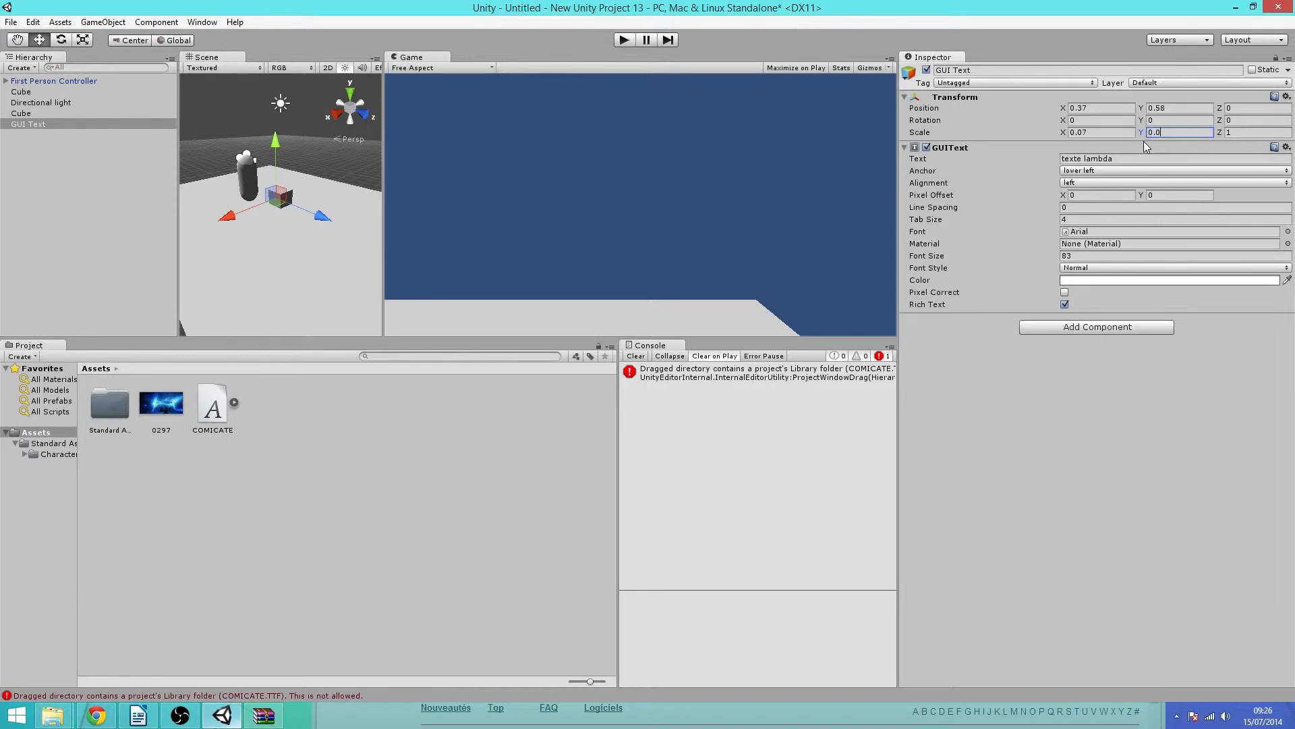
pyautogui.write('7')
pyautogui.click(1079, 134)
pyautogui.write('0.1')
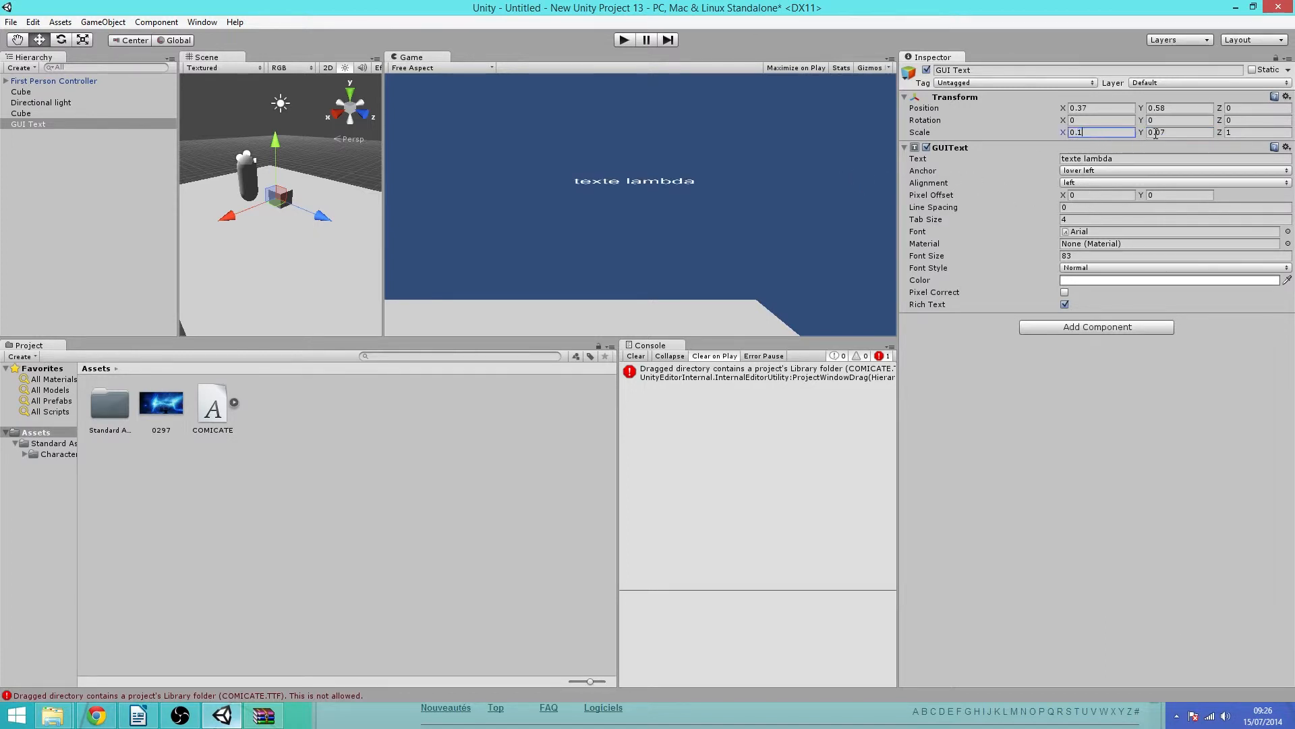
pyautogui.click(1156, 133)
pyautogui.write('0.1')
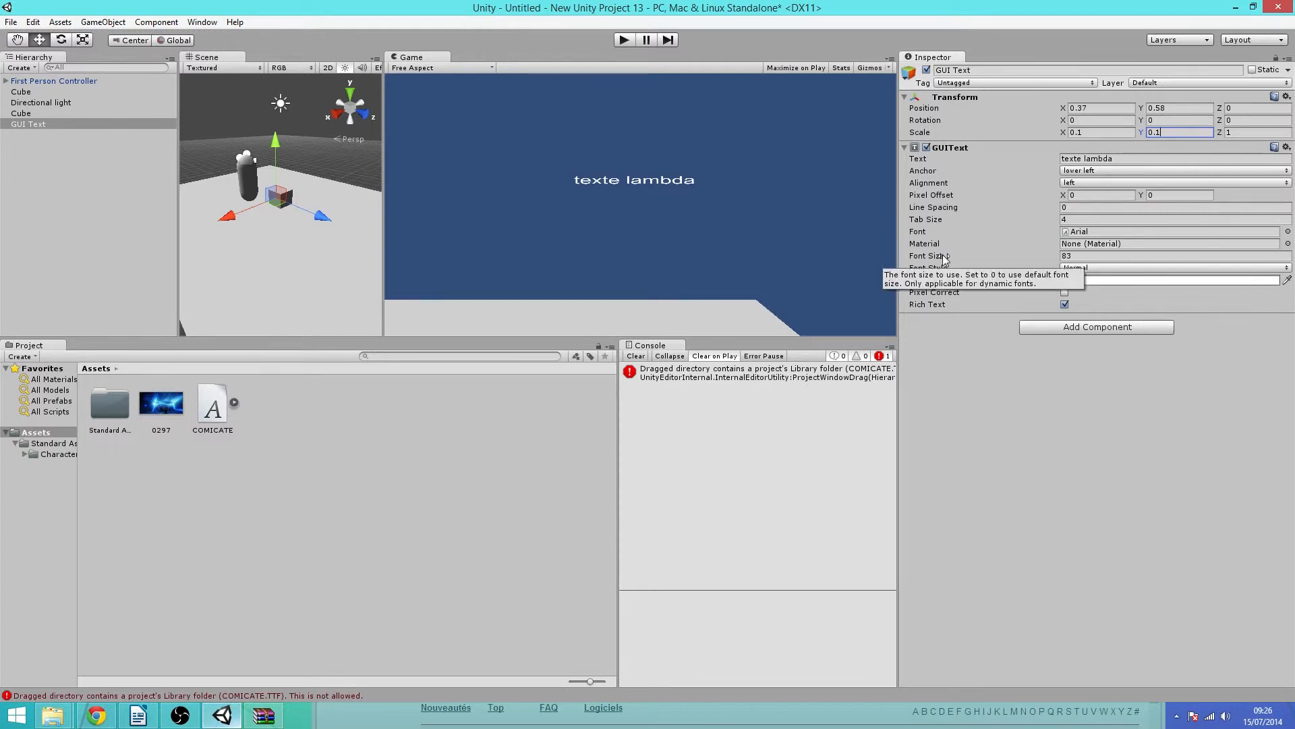
# Try font size 50 on the GUI text, set its scale to X 0.27 and Y 0.38, and reduce the font size to 25
pyautogui.moveTo(973, 262); pyautogui.dragTo(916, 265)
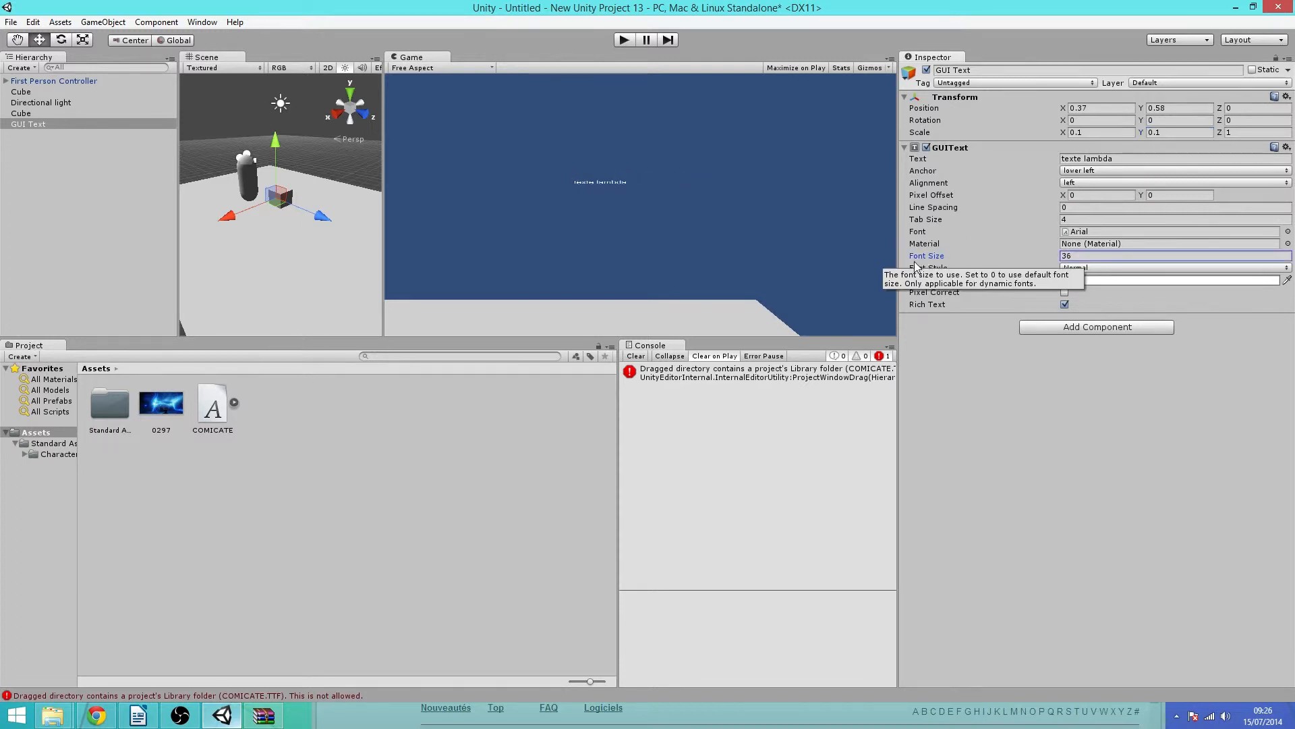
pyautogui.click(1067, 256)
pyautogui.write('50')
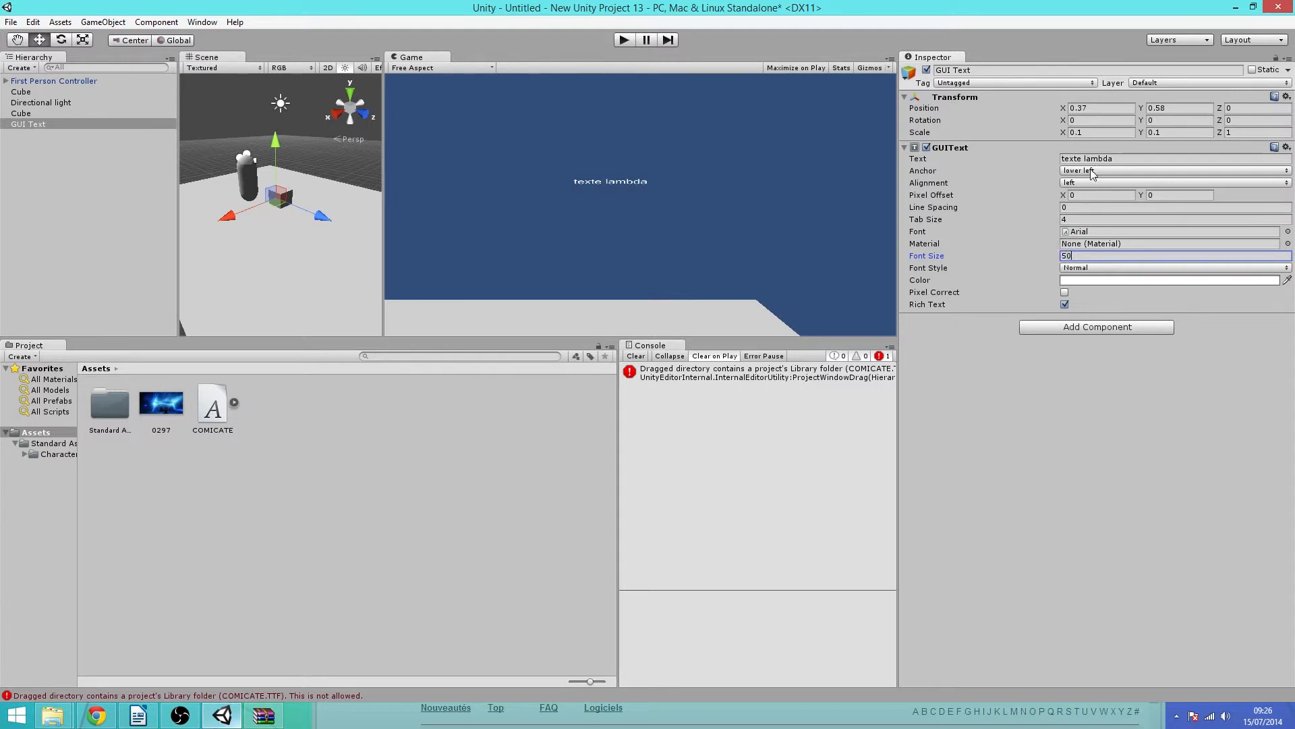
pyautogui.moveTo(1064, 133); pyautogui.dragTo(1151, 134)
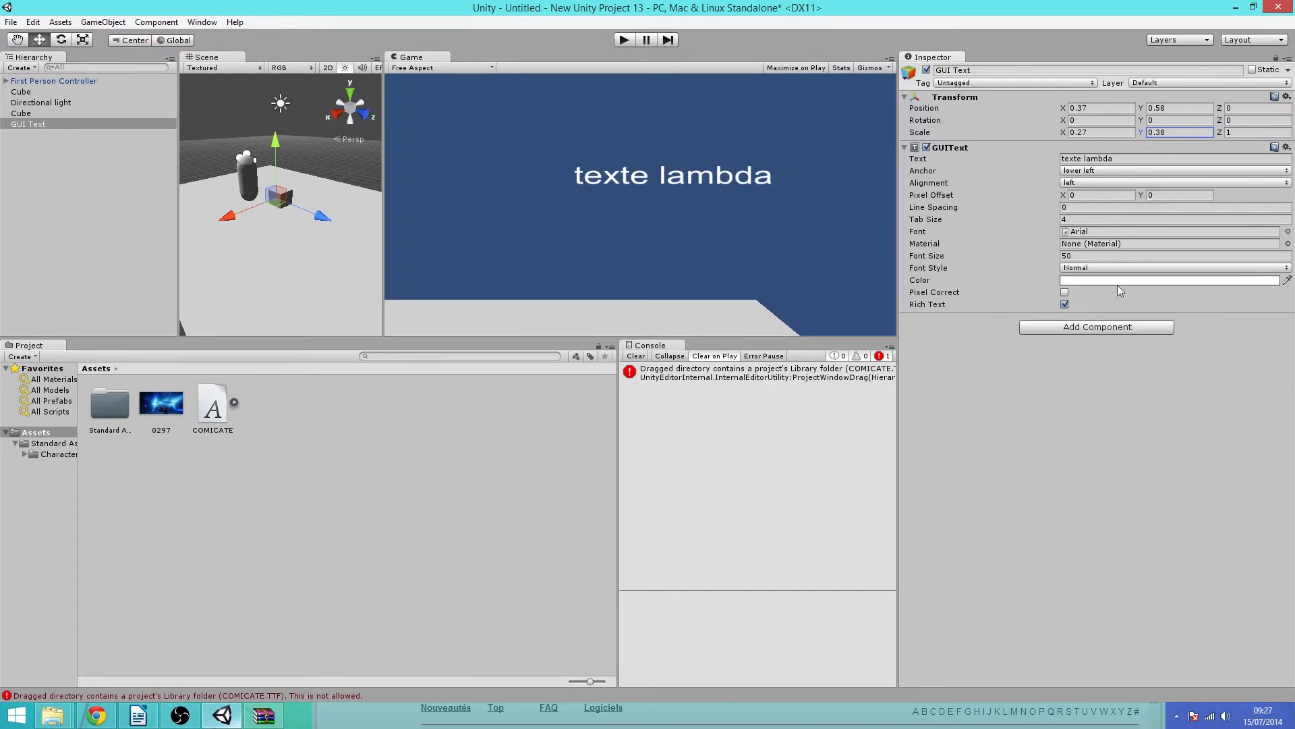
pyautogui.click(1076, 256)
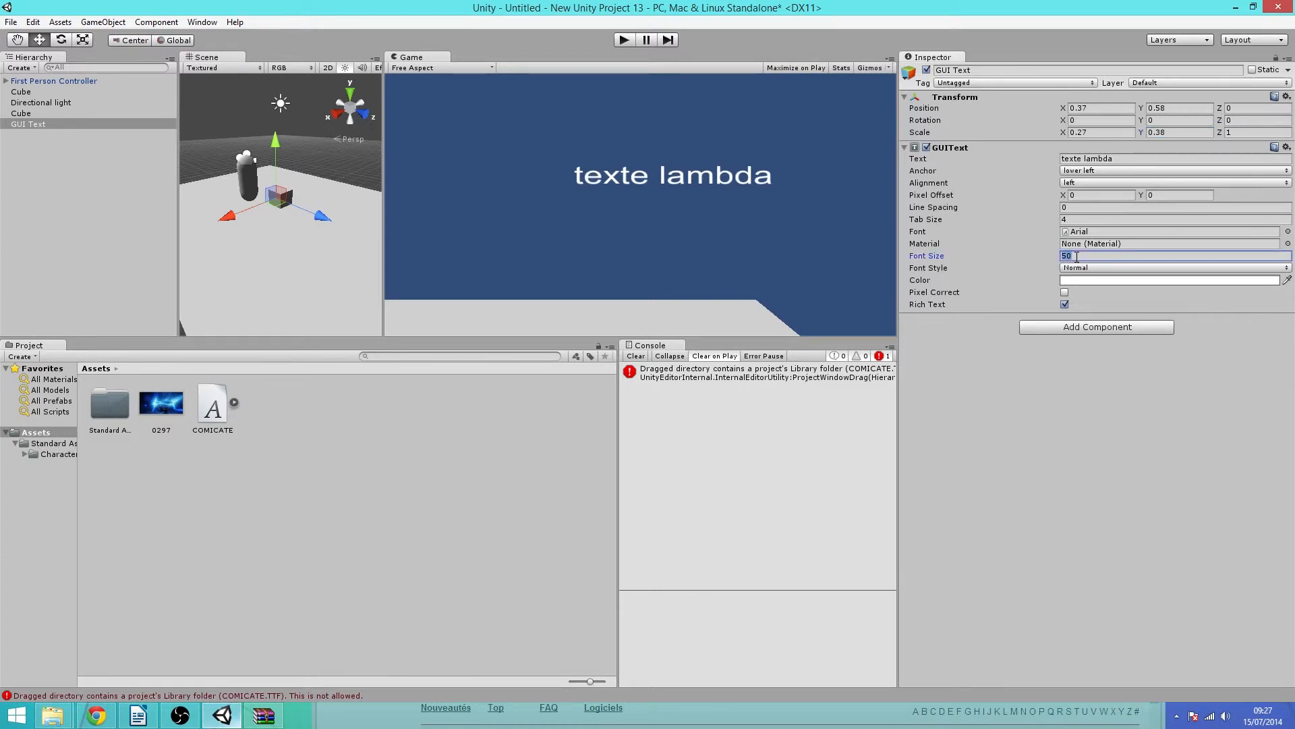
pyautogui.write('25')
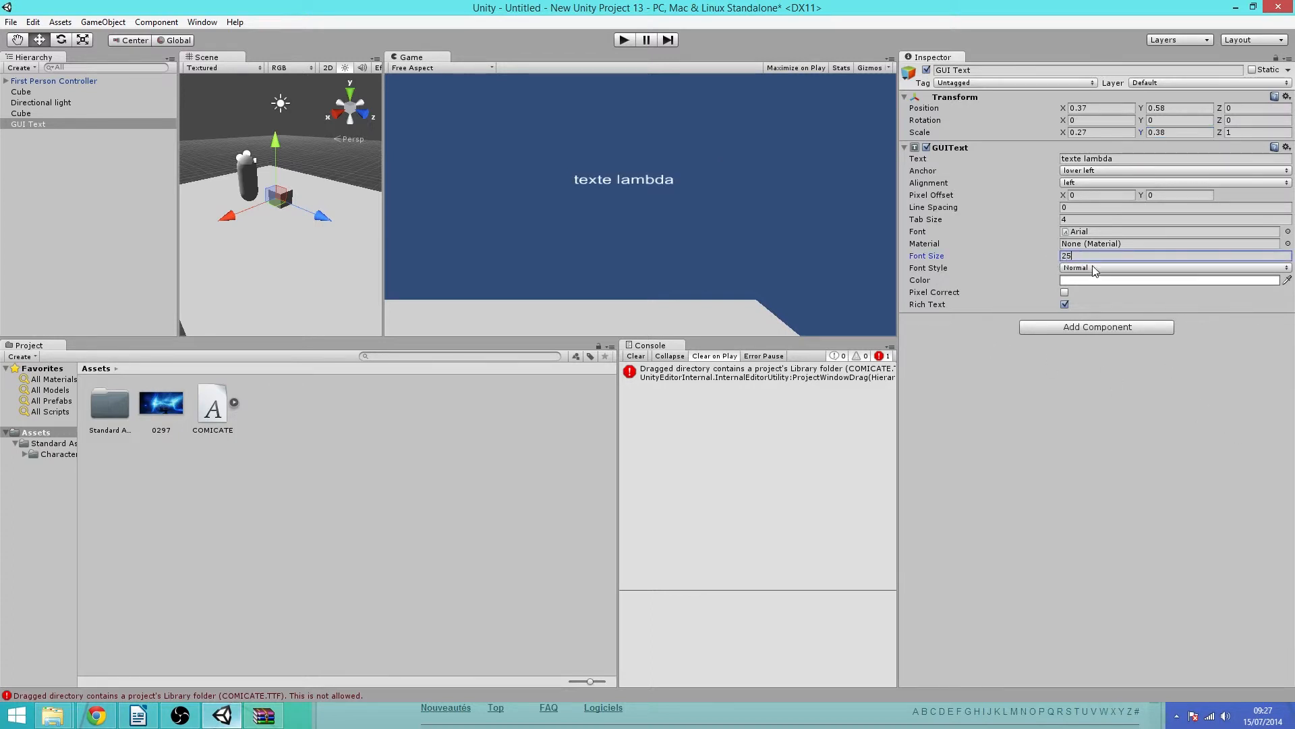
# View the font style options without changing them, and toggle Rich Text off and on again for the GUI text
pyautogui.click(1093, 267)
pyautogui.click(1162, 415)
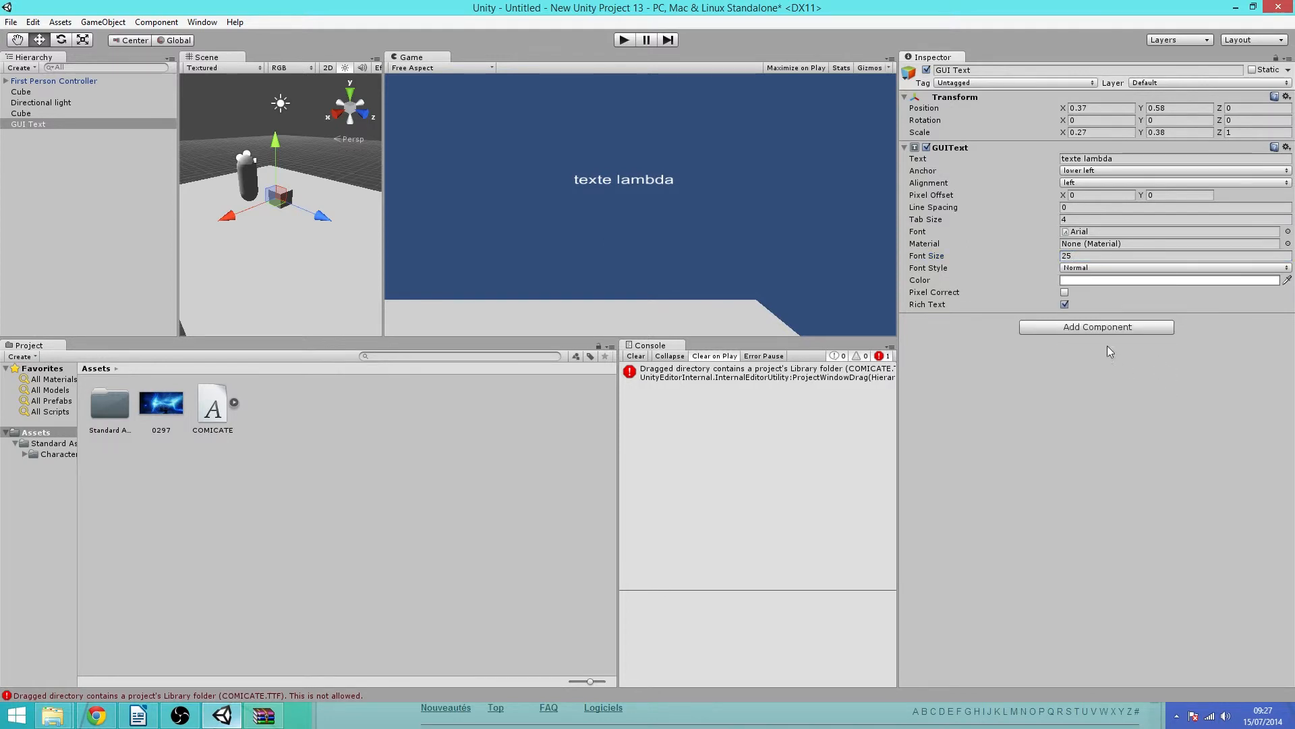
pyautogui.click(1066, 304)
pyautogui.click(1066, 304)
# Move the GUI text to position X 0.01 and Y 0.94
pyautogui.moveTo(1063, 109); pyautogui.dragTo(1052, 108)
pyautogui.click(1148, 109)
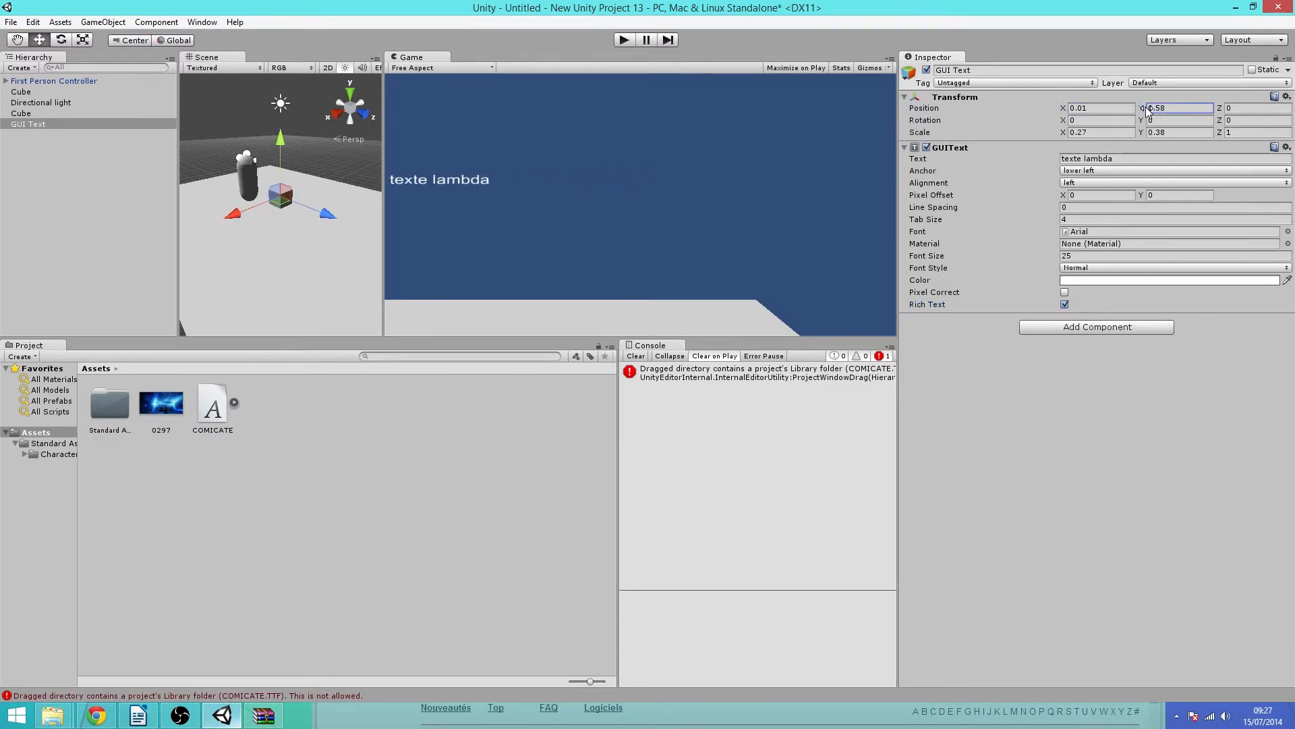
pyautogui.moveTo(1146, 106); pyautogui.dragTo(1155, 108)
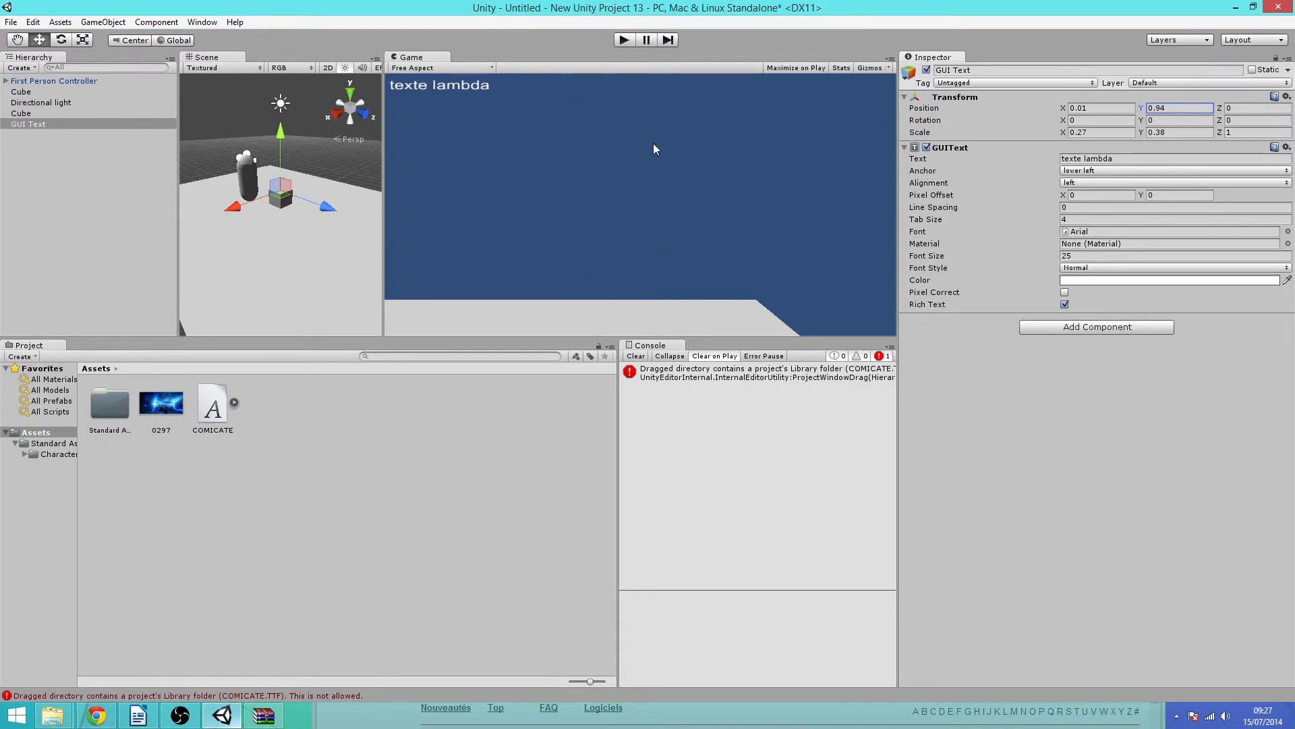
# Create a GUI Texture object in the scene
pyautogui.click(103, 21)
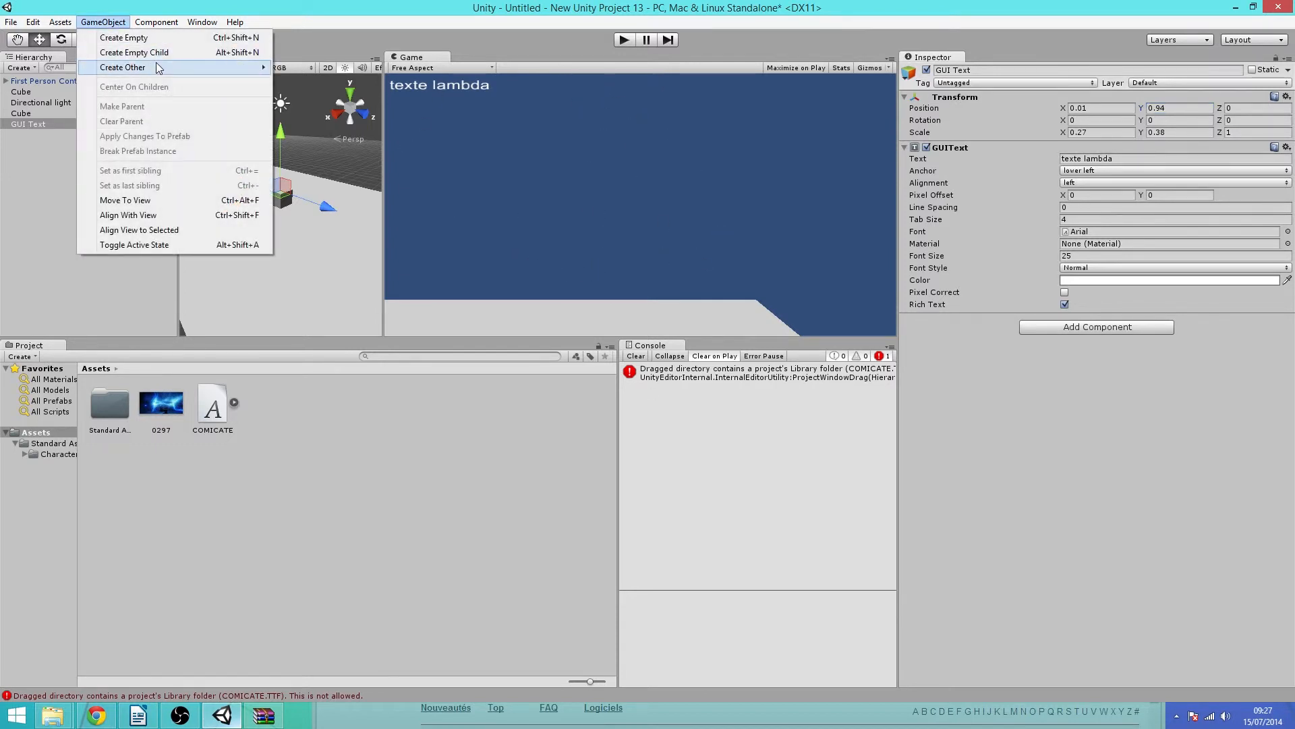
pyautogui.moveTo(157, 64)
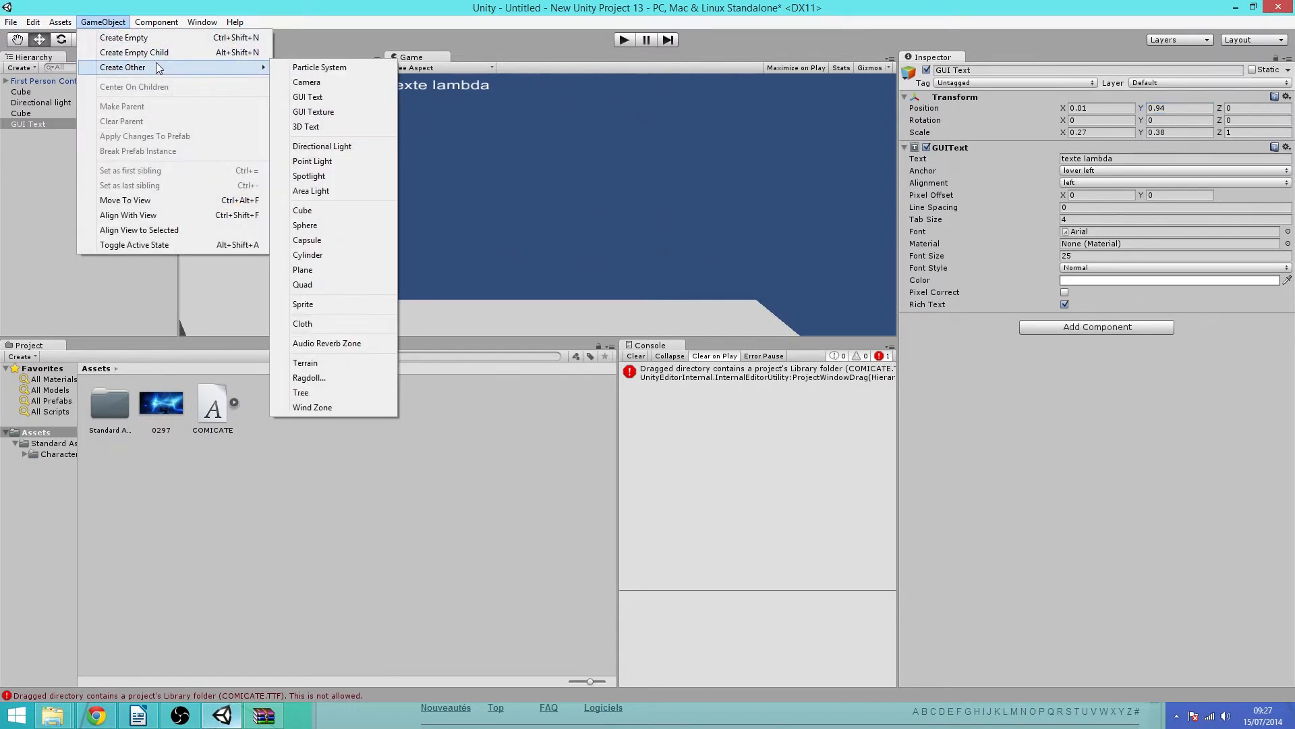
pyautogui.click(327, 110)
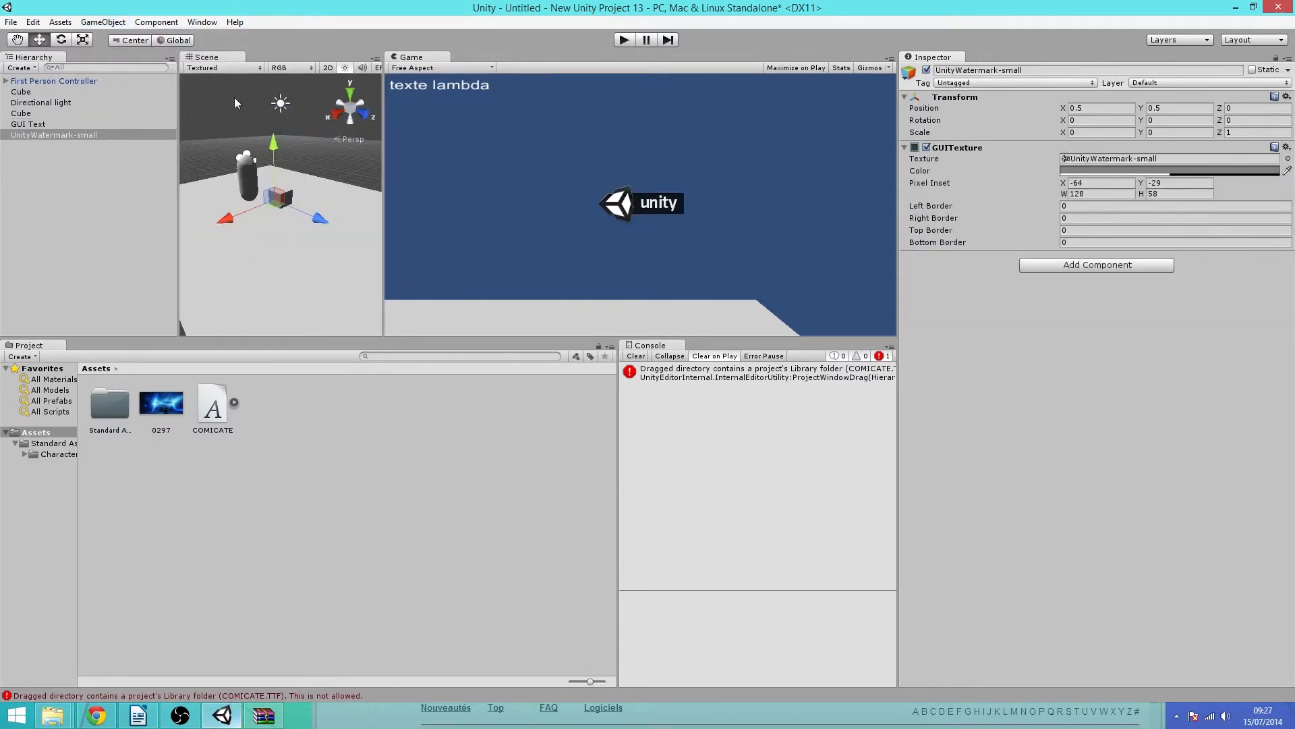
pyautogui.click(103, 22)
pyautogui.moveTo(135, 67)
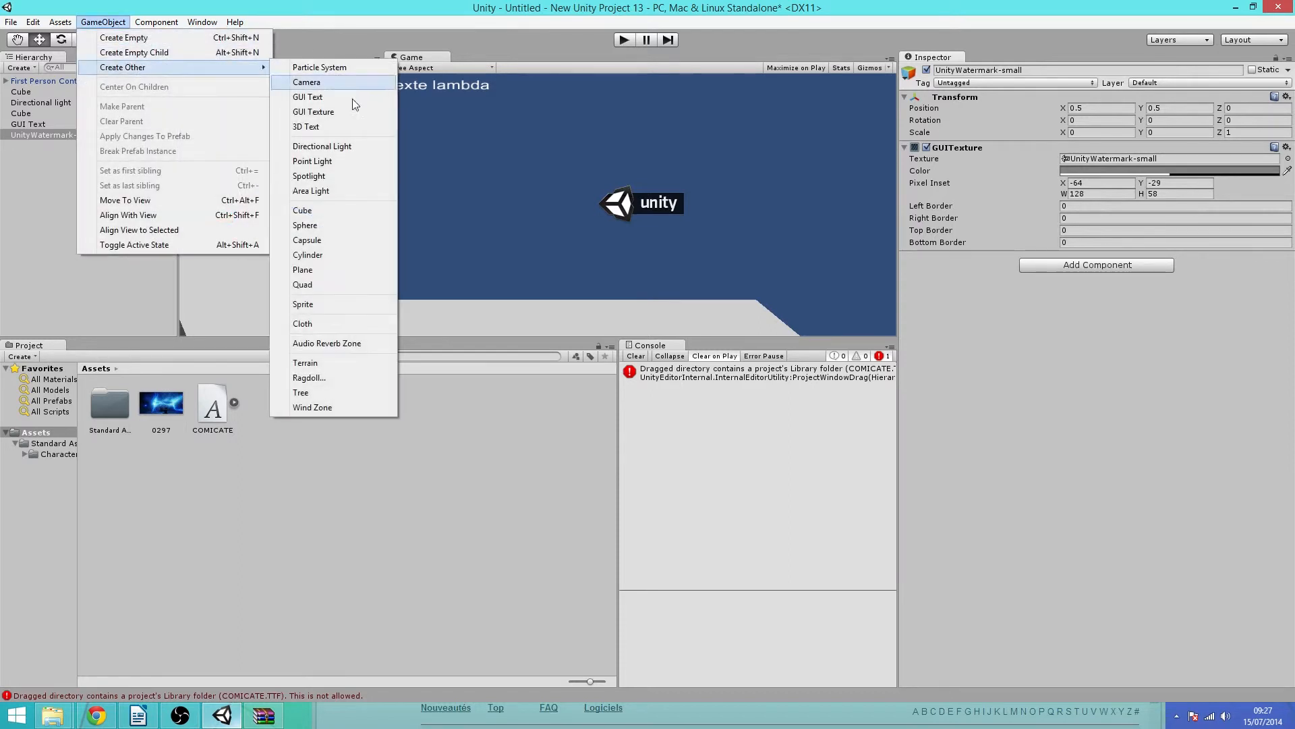
pyautogui.click(26, 208)
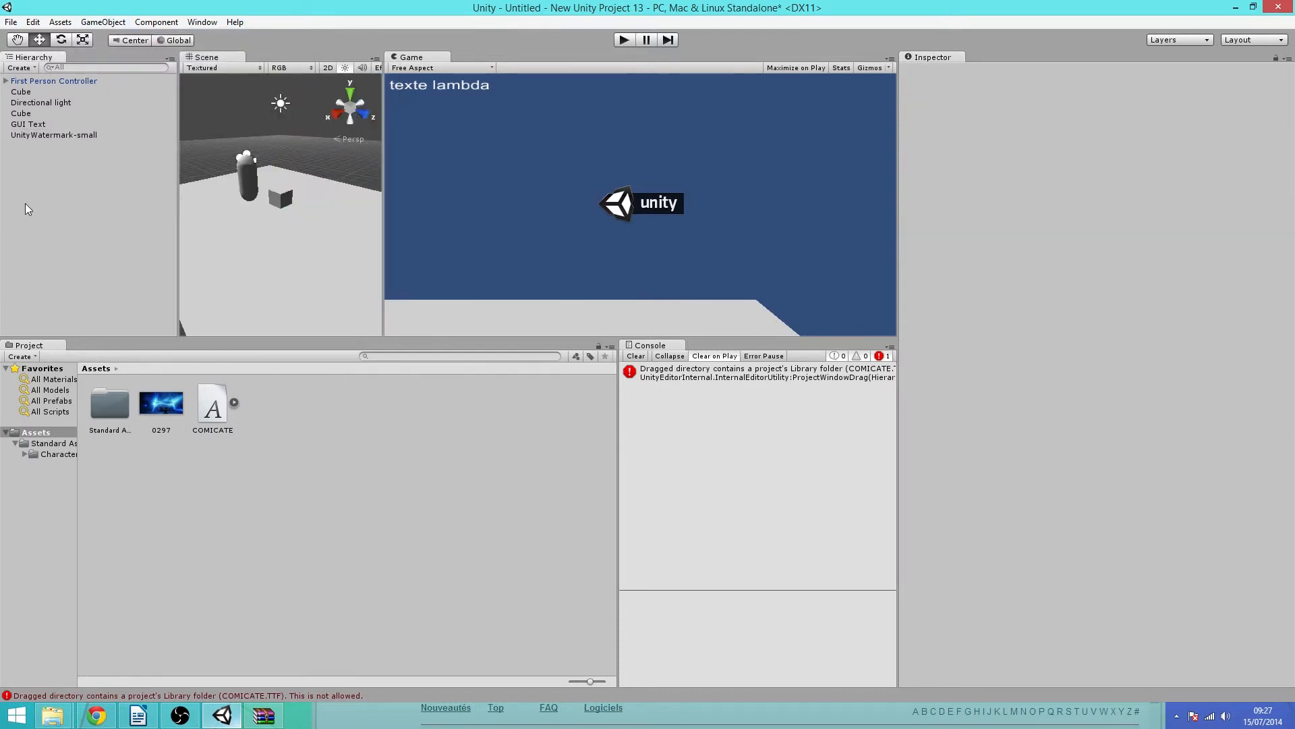
# Assign the 0297 image as the texture of the GUI texture object, and briefly play-test the scene
pyautogui.click(62, 135)
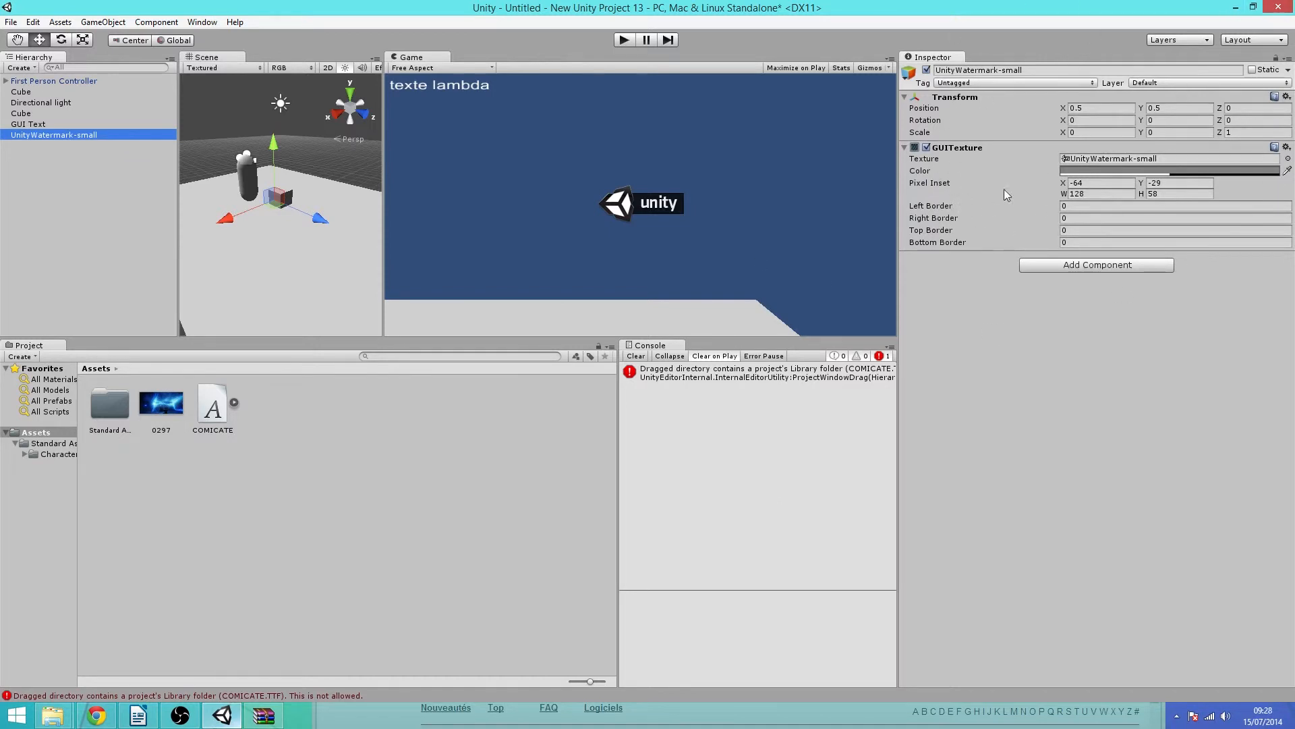
pyautogui.moveTo(160, 403); pyautogui.dragTo(1147, 159)
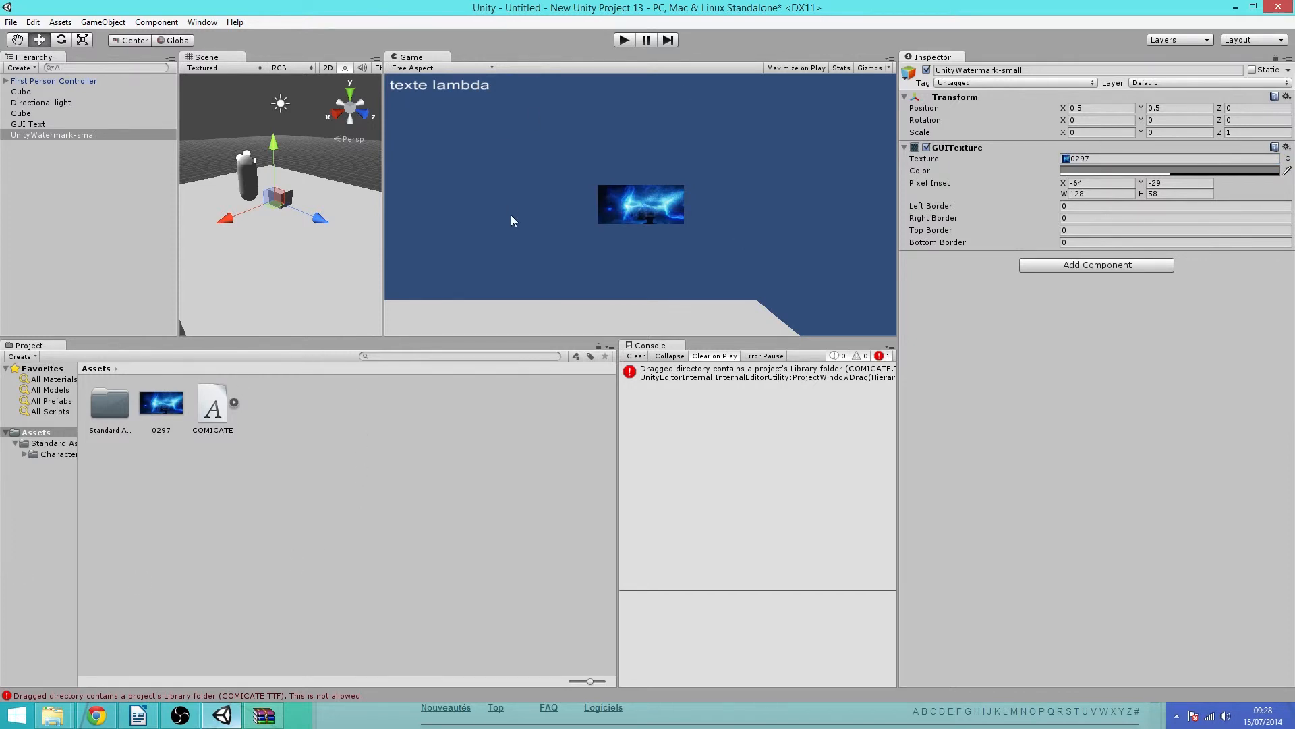
pyautogui.click(632, 42)
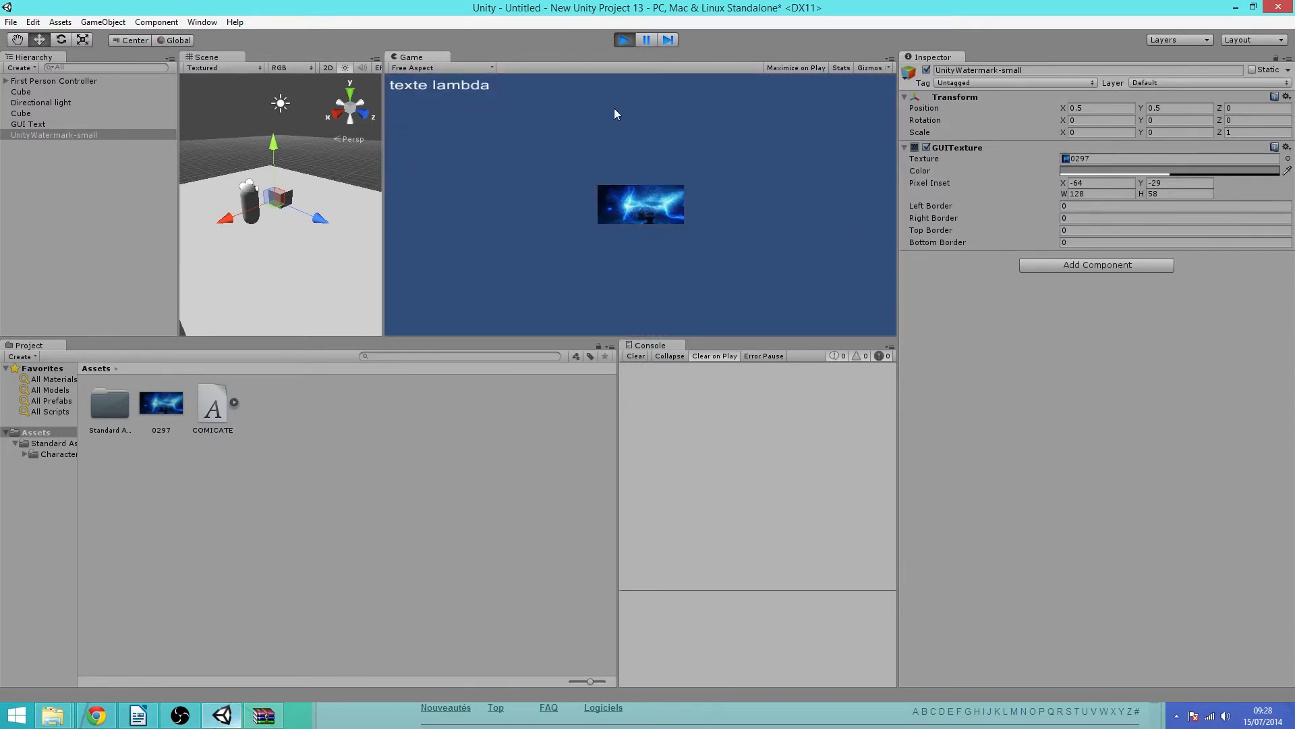
pyautogui.click(623, 40)
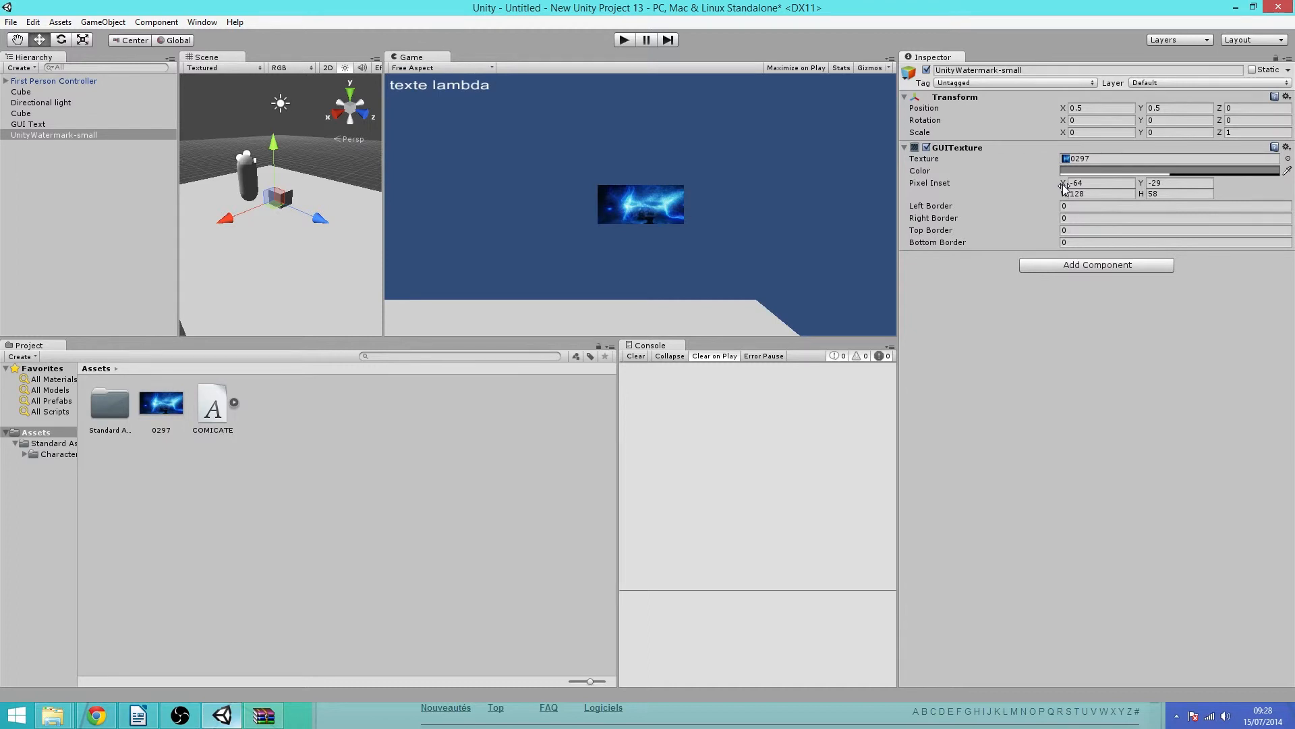
# Try Pixel Inset X -64.04 on the GUI texture, and view the GUI text's anchor options without changing them
pyautogui.moveTo(1064, 187); pyautogui.dragTo(1061, 234)
pyautogui.click(87, 123)
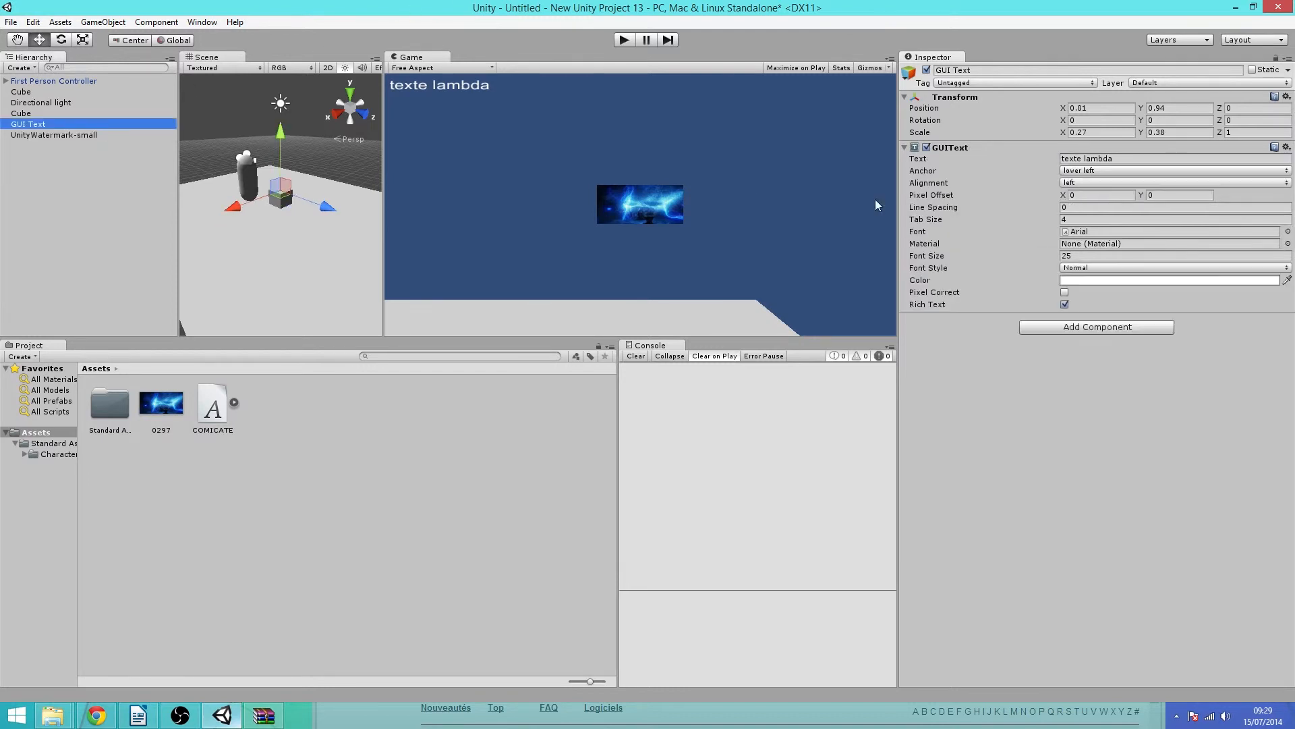
pyautogui.click(1104, 172)
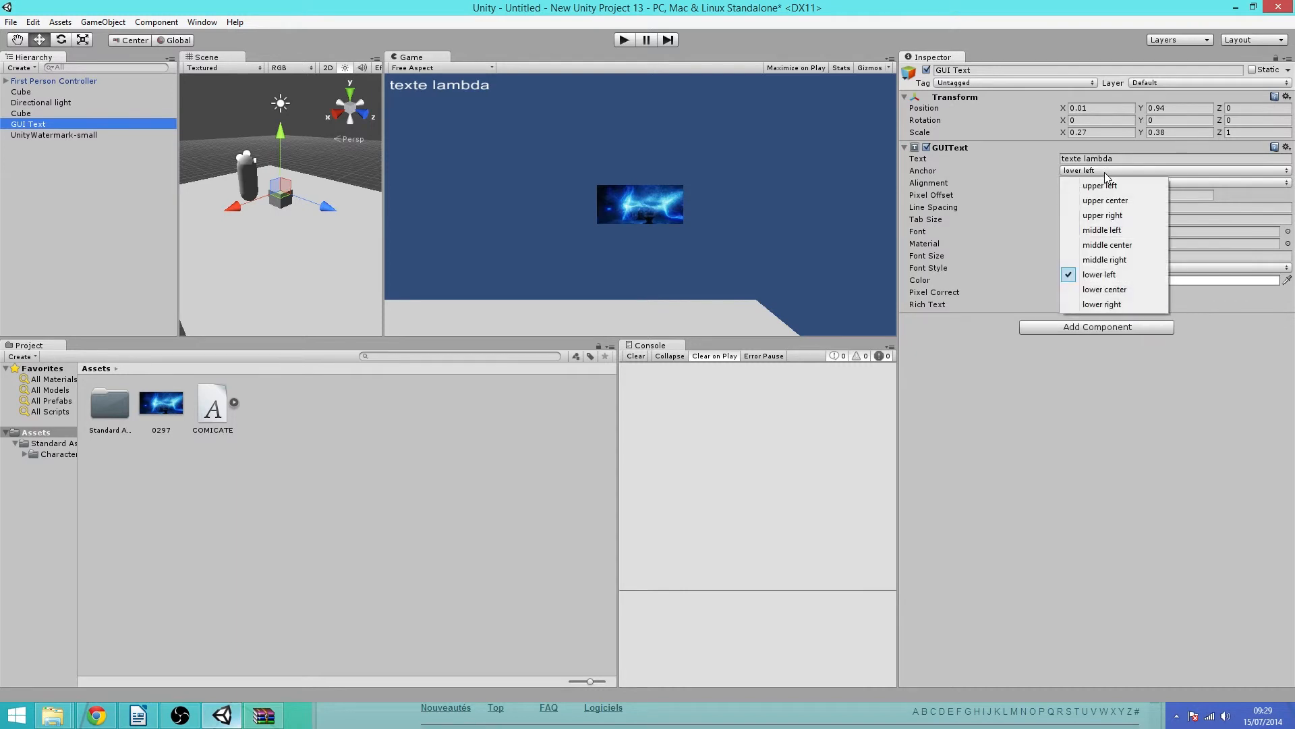
# Try a Pixel Inset of X 0 and Y 0 on the GUI texture
pyautogui.click(68, 135)
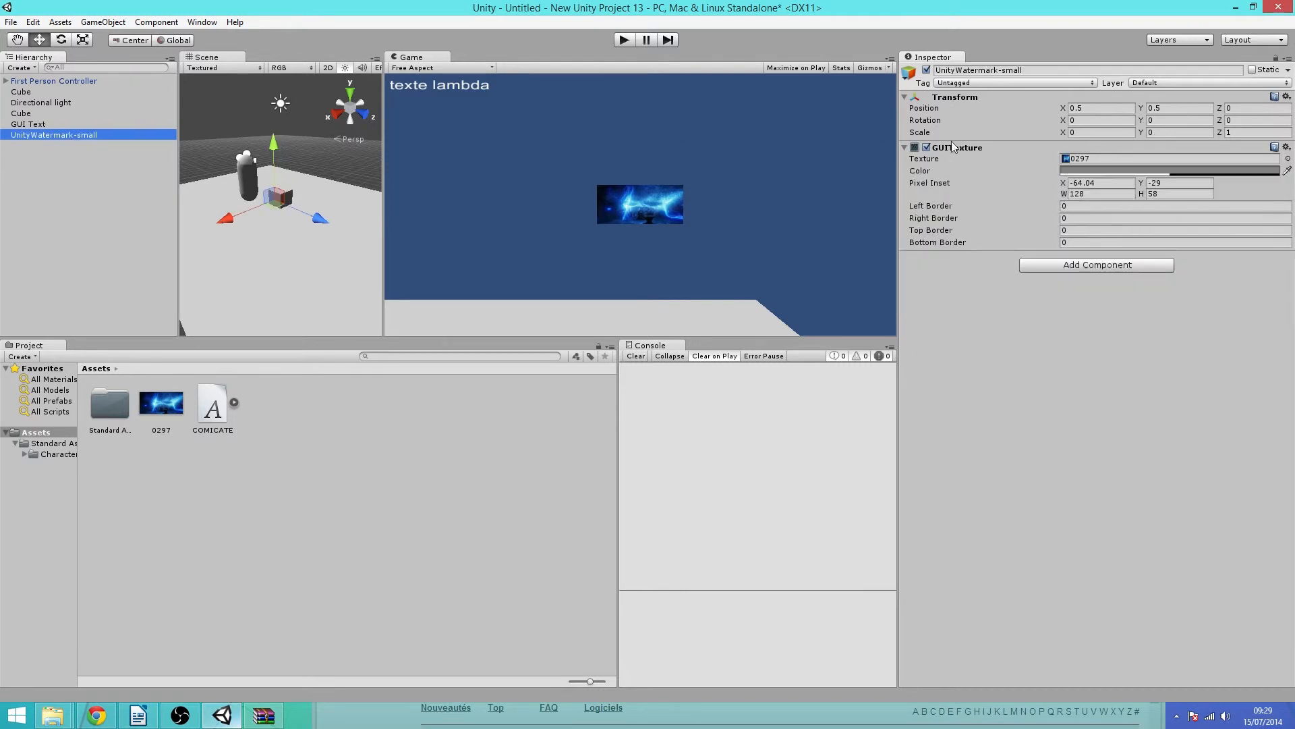
pyautogui.click(1084, 183)
pyautogui.write('0')
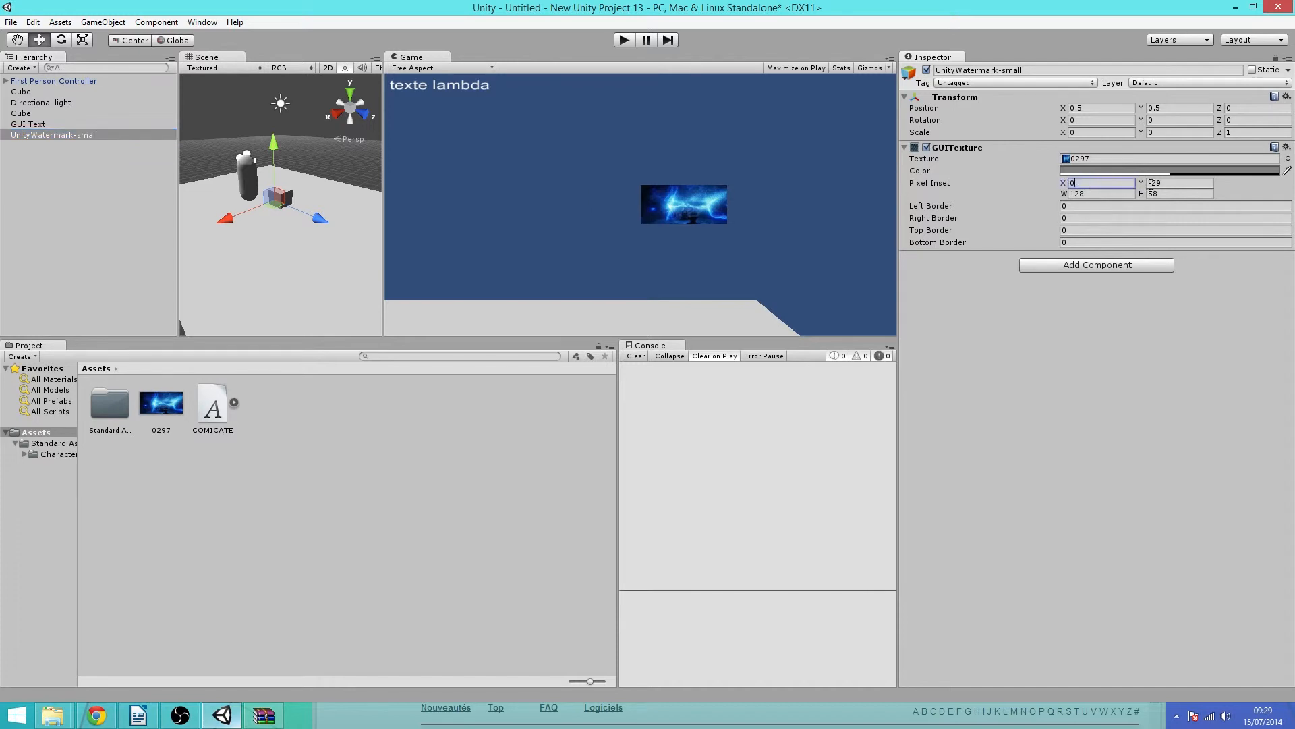
pyautogui.click(1151, 183)
pyautogui.write('0')
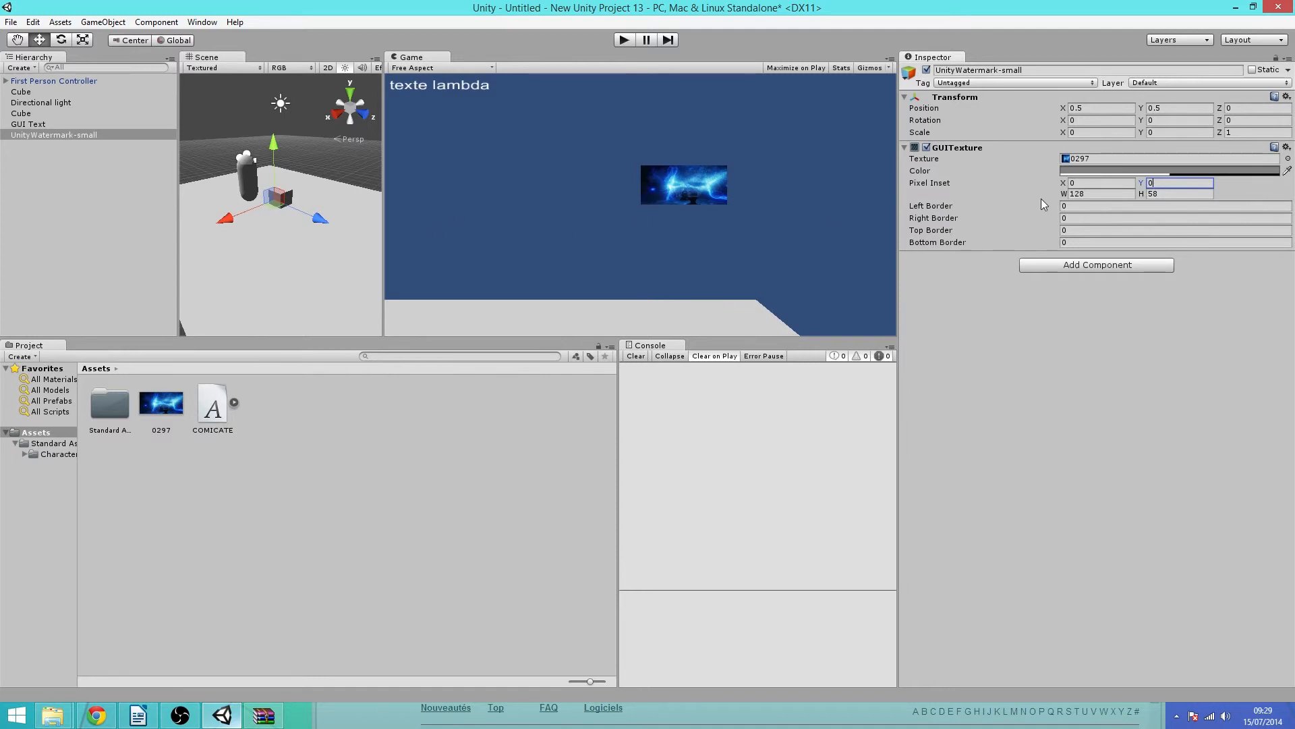
# Try a Pixel Inset of X -64 and Y -28 on the GUI texture
pyautogui.click(1059, 186)
pyautogui.write('-64')
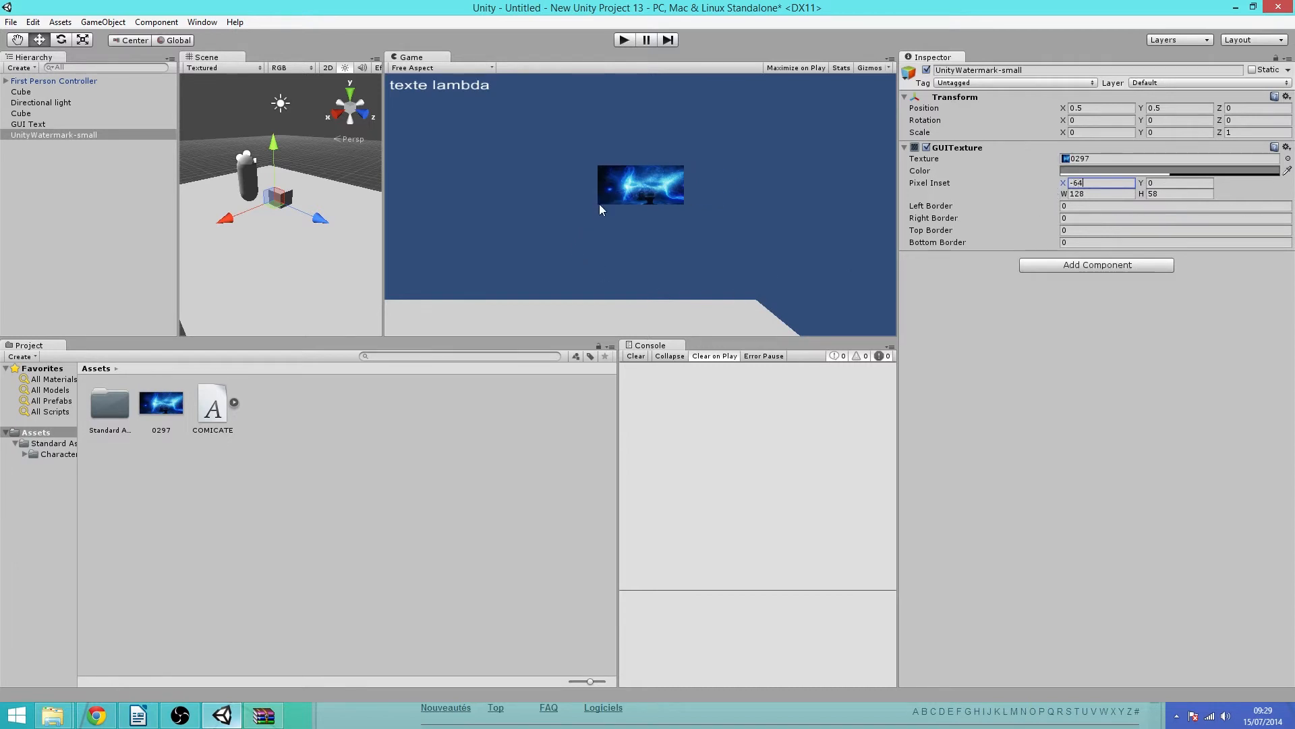
pyautogui.click(1156, 183)
pyautogui.write('-28')
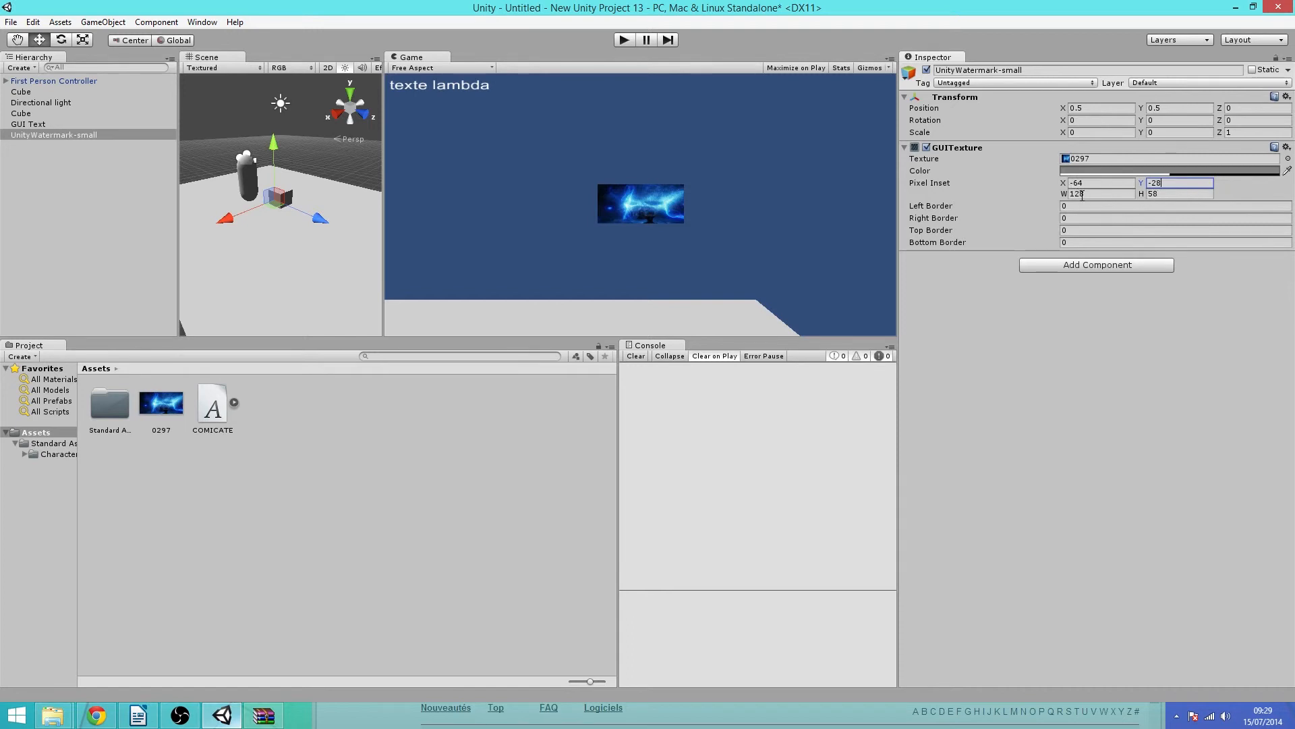
# Try enlarging the GUI texture to a width of 319.7 and a height of 155
pyautogui.moveTo(1064, 195); pyautogui.dragTo(1289, 186)
pyautogui.click(1152, 195)
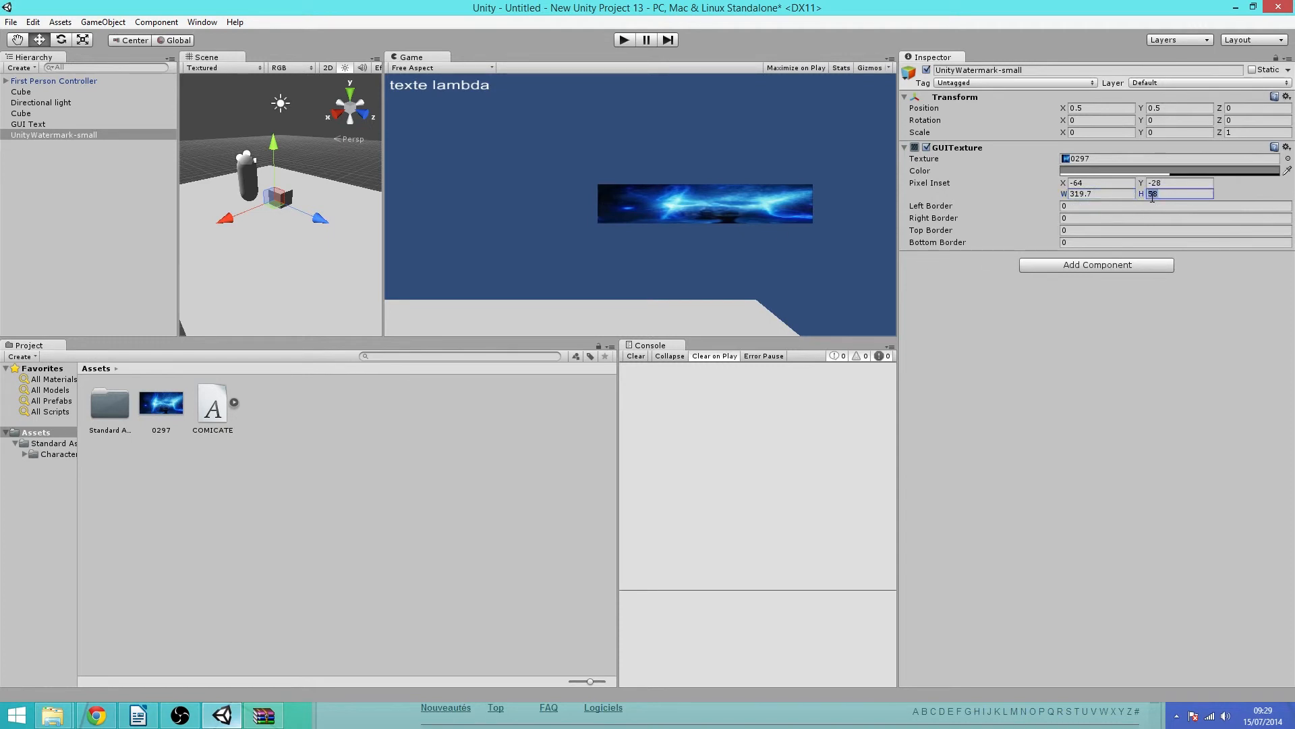
pyautogui.moveTo(1141, 194); pyautogui.dragTo(55, 177)
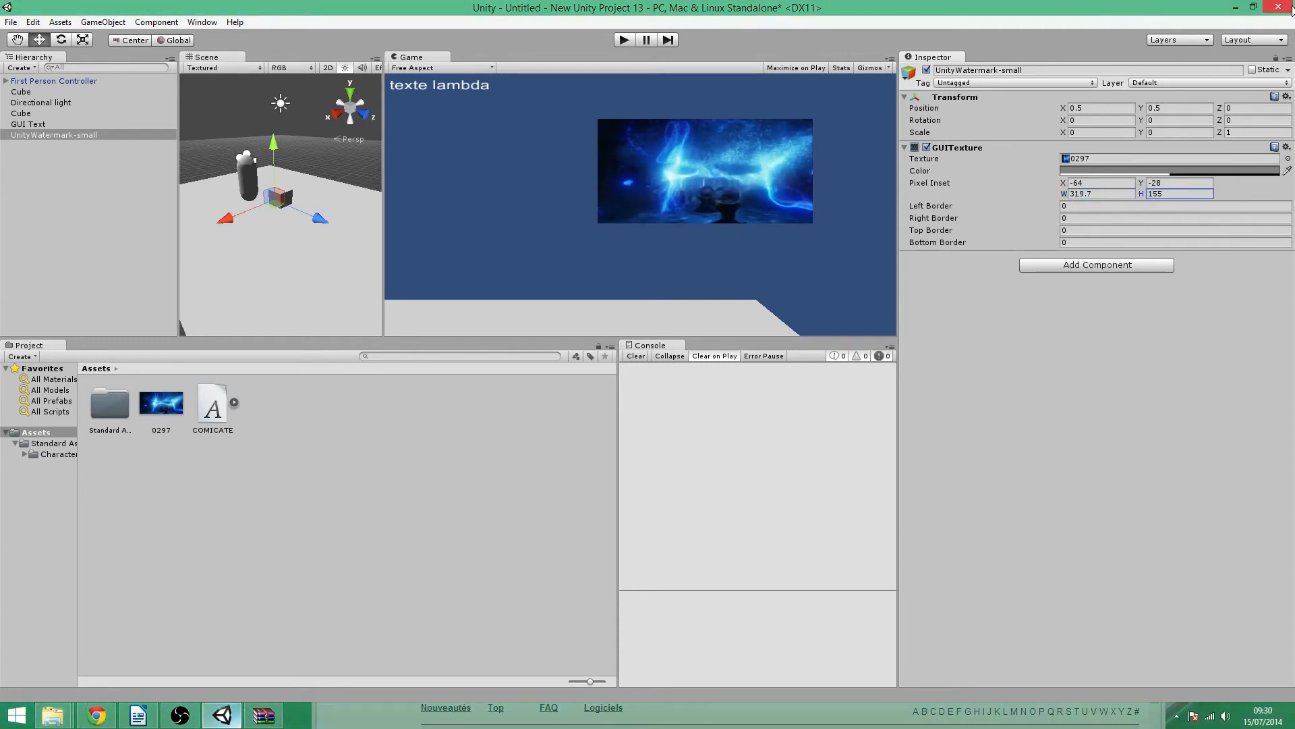
# Set the GUI texture's Pixel Inset width to 300 and height to 150
pyautogui.click(1086, 194)
pyautogui.write('300')
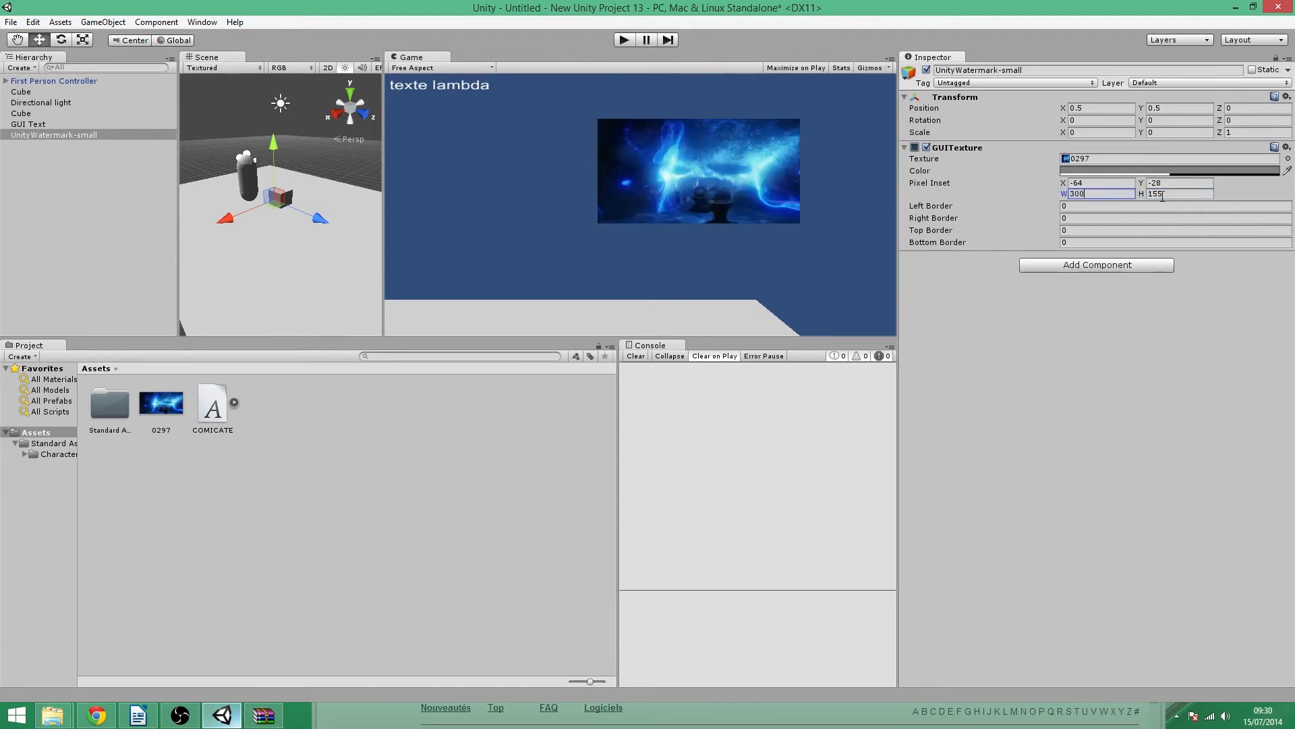
pyautogui.press('Tab')
pyautogui.write('150')
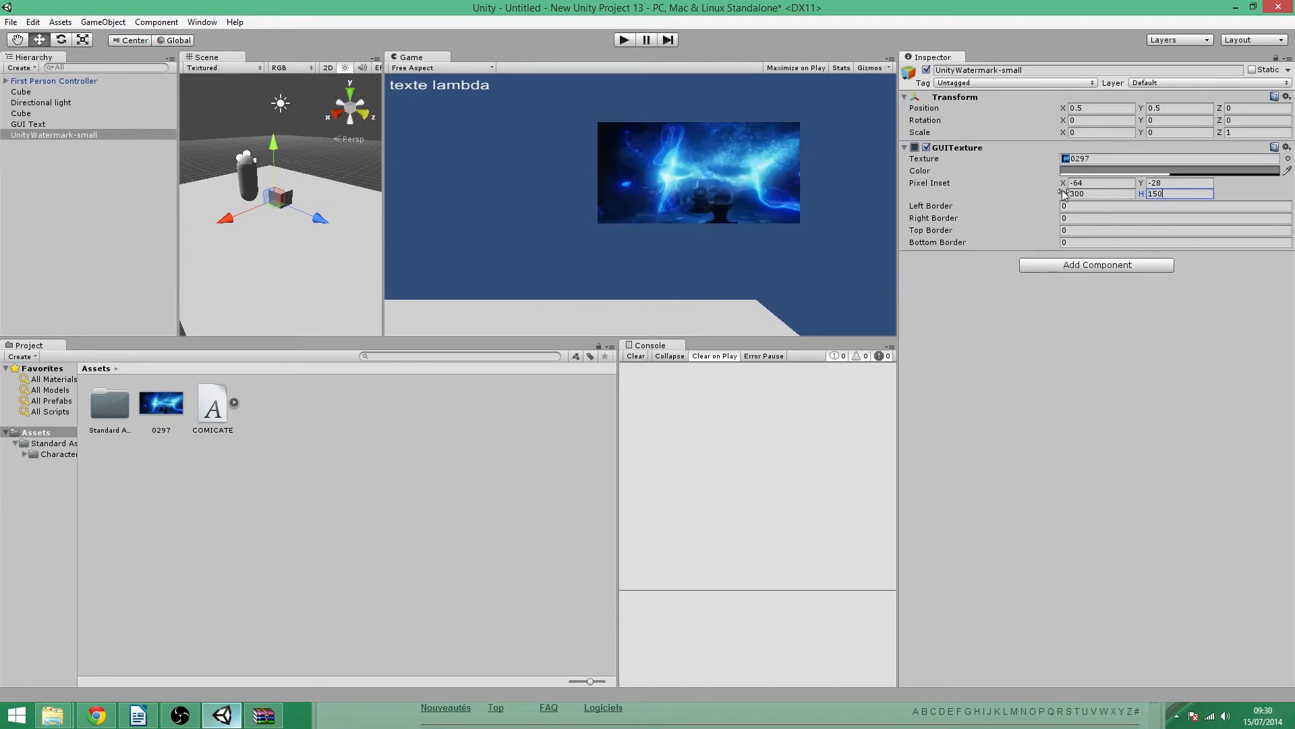
# Center the image by setting the GUI texture's Pixel Inset to X -150 and Y -75
pyautogui.click(1091, 183)
pyautogui.write('-150')
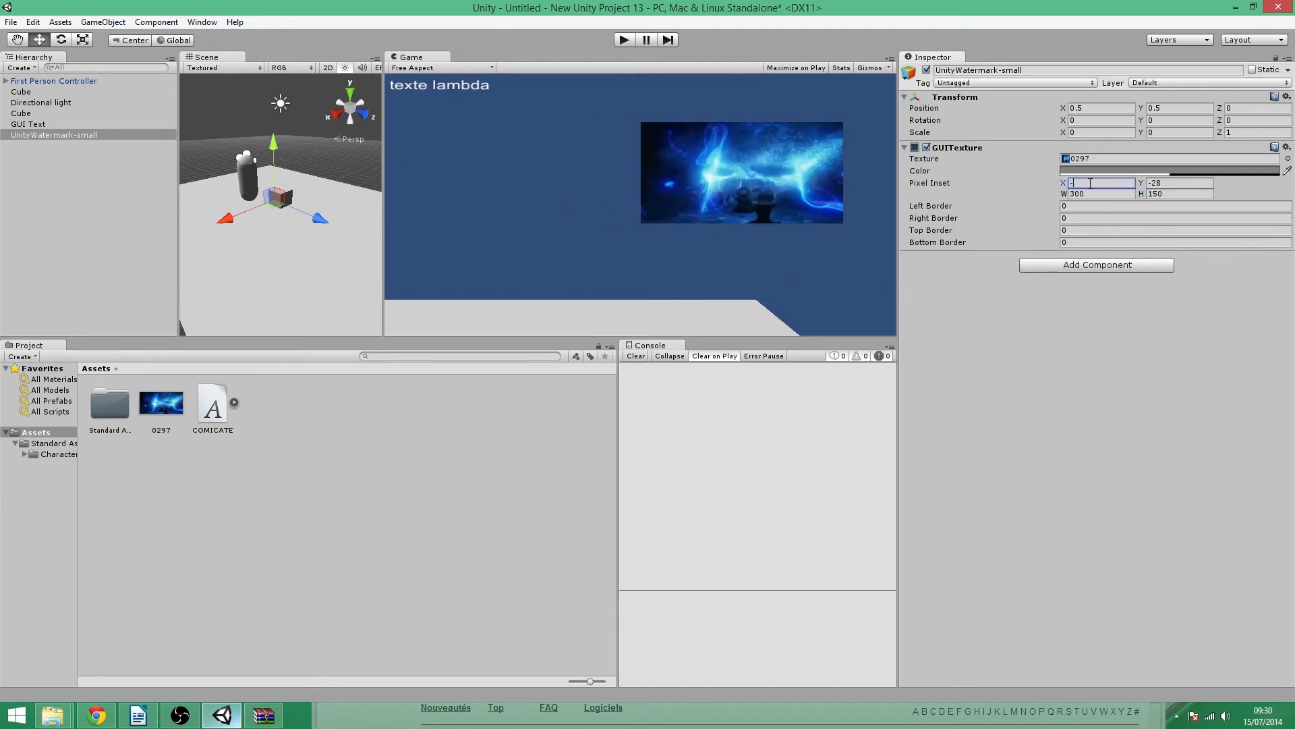
pyautogui.click(1172, 172)
pyautogui.click(1174, 182)
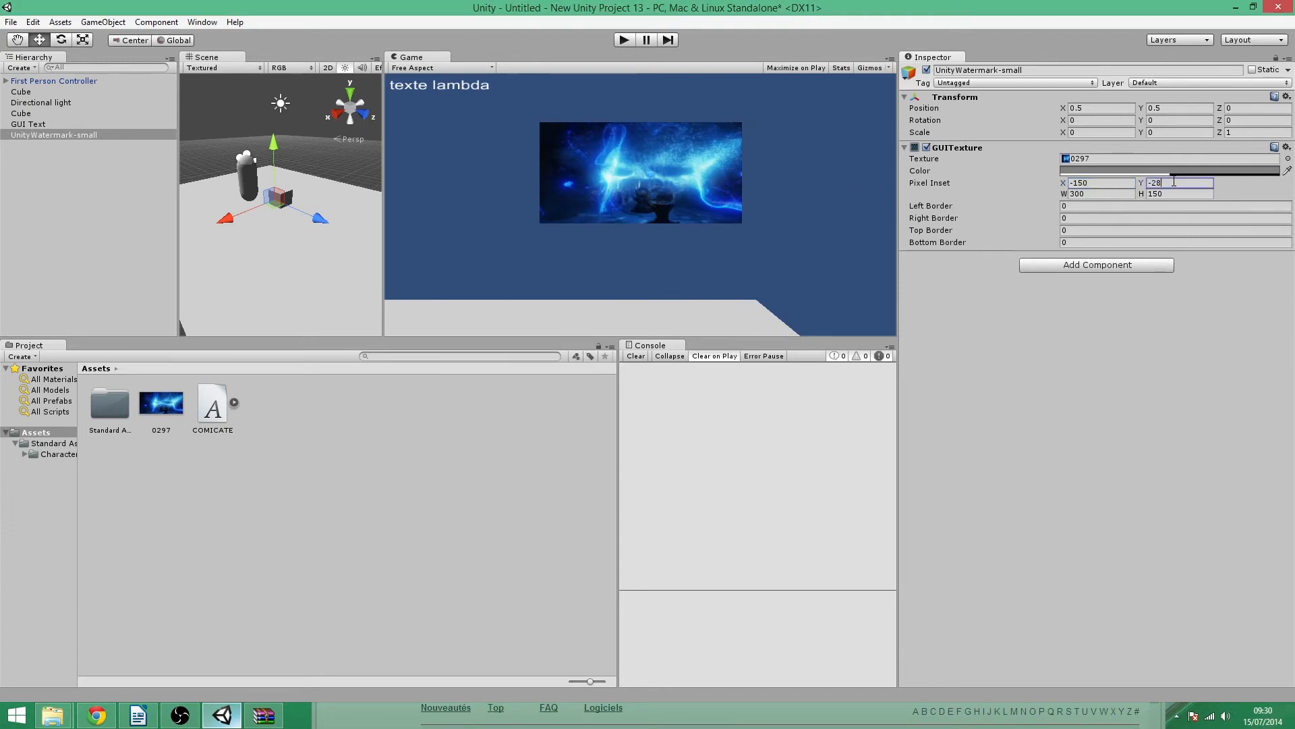
pyautogui.write('-75')
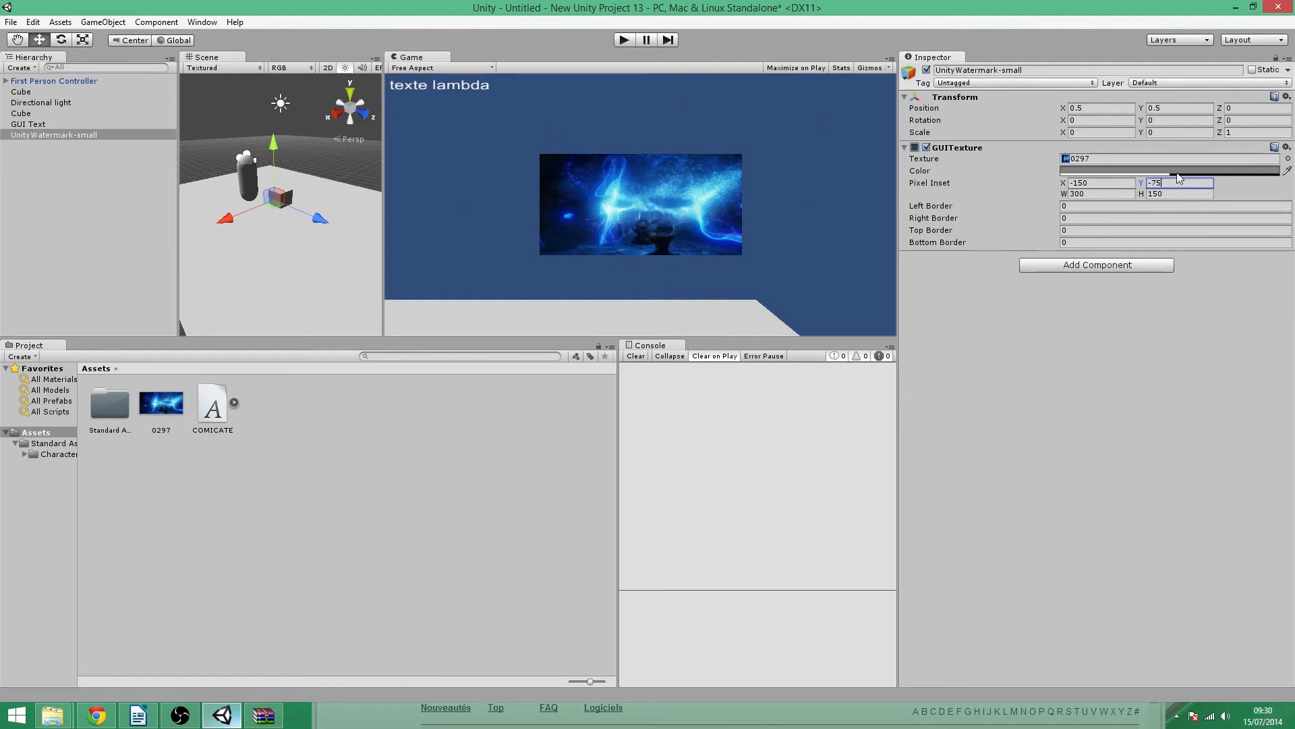
# Set the GUI texture's borders to left 53, right 64, top 55 and bottom 44
pyautogui.moveTo(948, 208); pyautogui.dragTo(1002, 213)
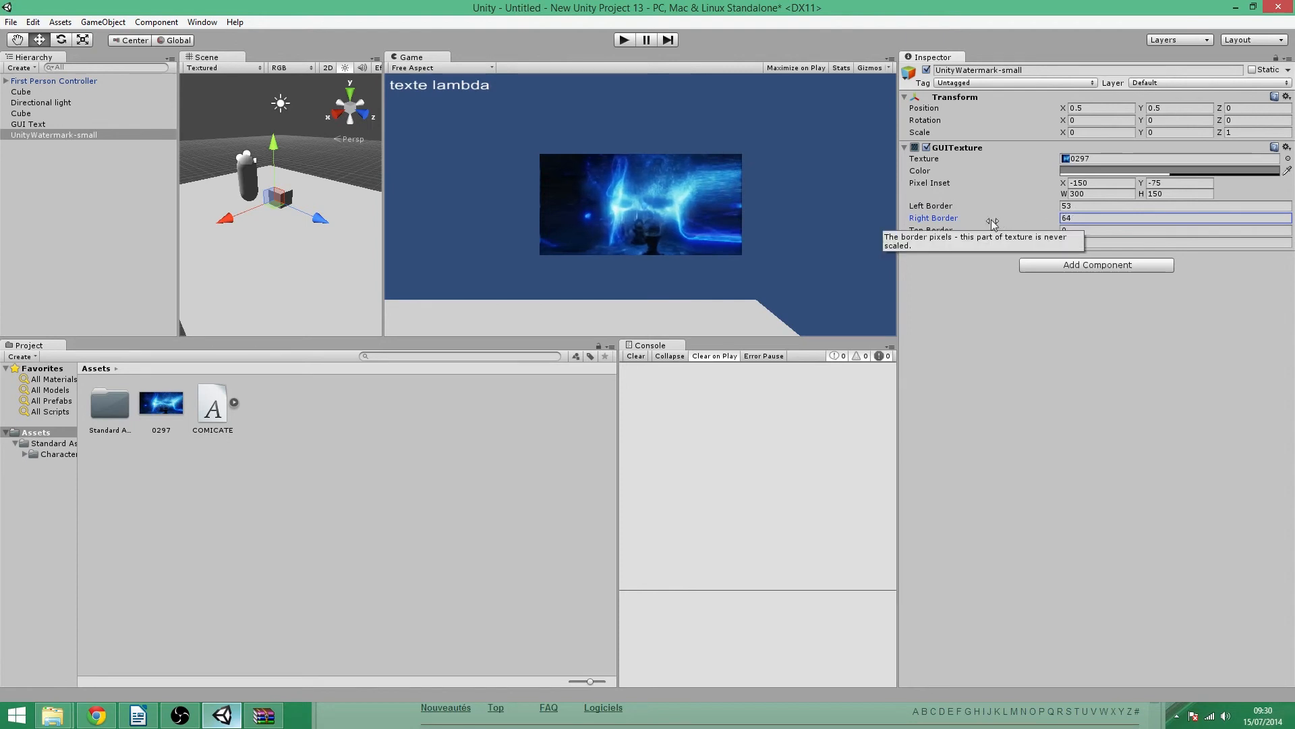
pyautogui.click(934, 230)
pyautogui.write('55')
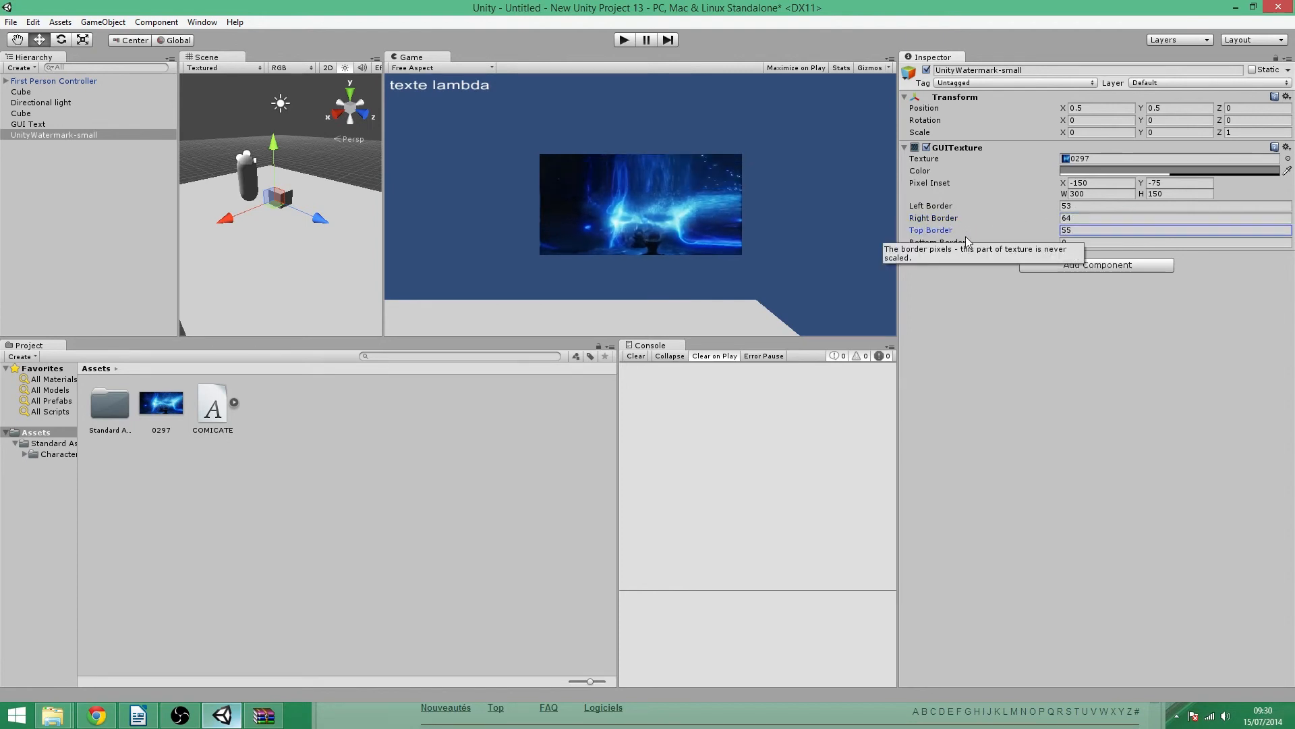
pyautogui.click(943, 243)
pyautogui.write('44')
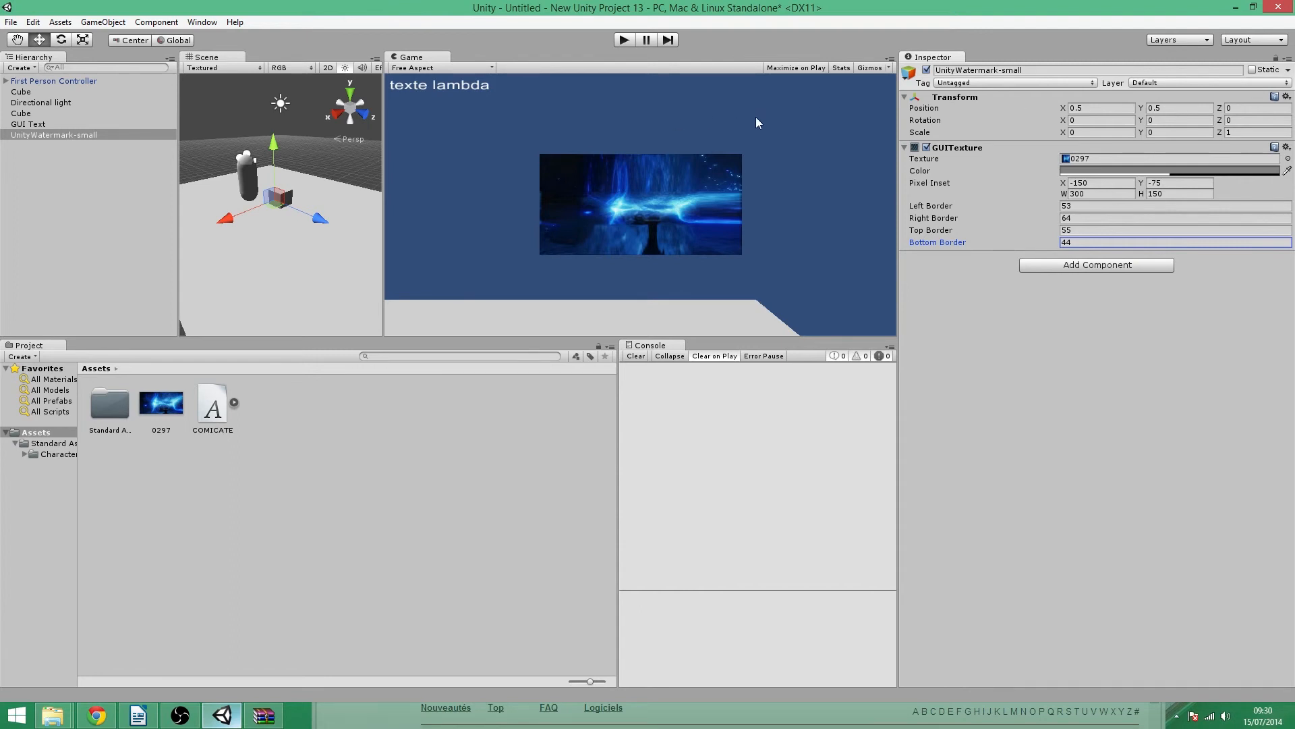
# Create a 3D Text object and move it along the X axis to about -5.7, beside the cube
pyautogui.click(102, 22)
pyautogui.moveTo(156, 66)
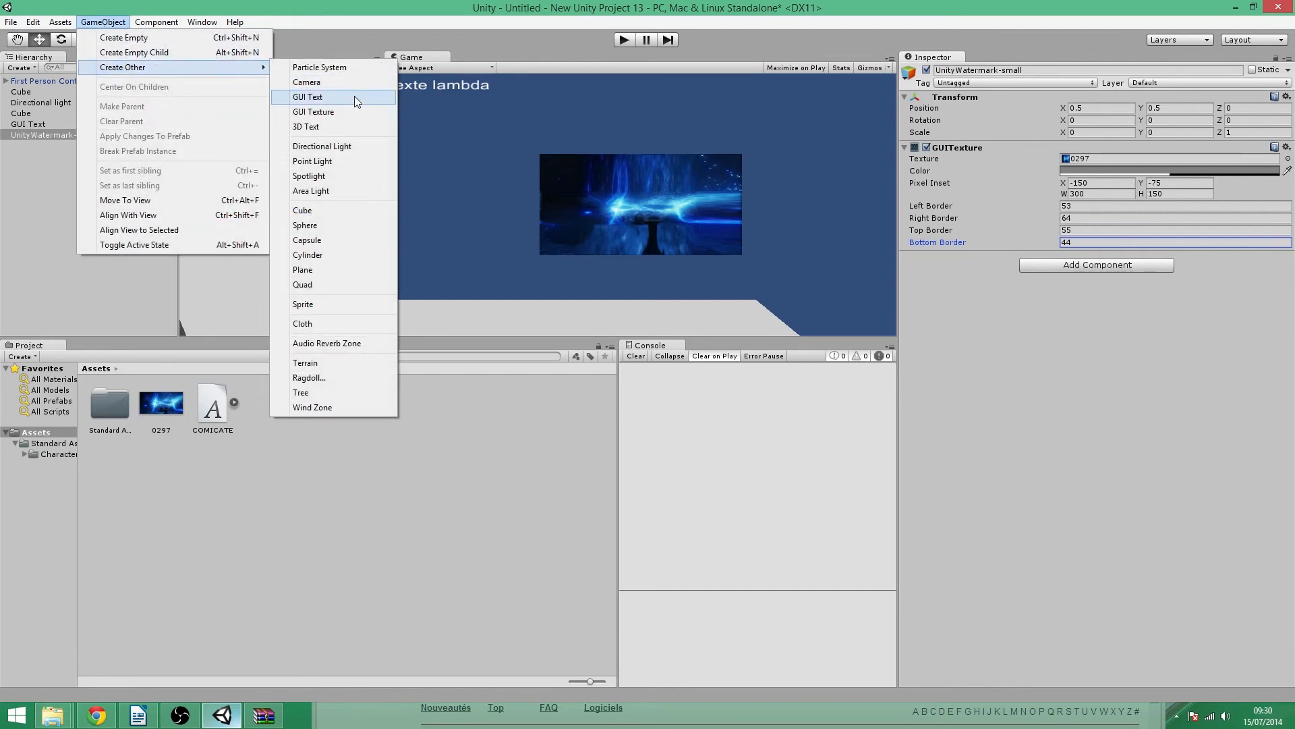
pyautogui.click(336, 127)
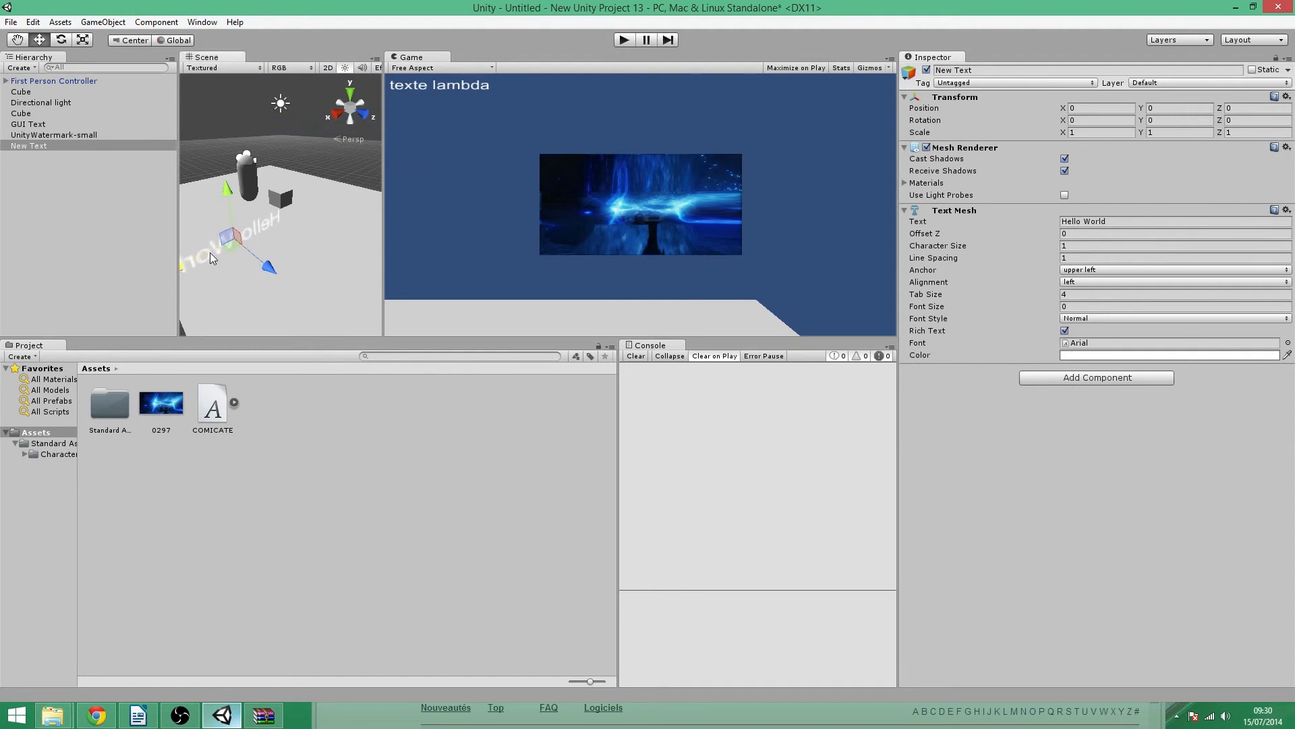
pyautogui.moveTo(209, 252); pyautogui.dragTo(312, 224)
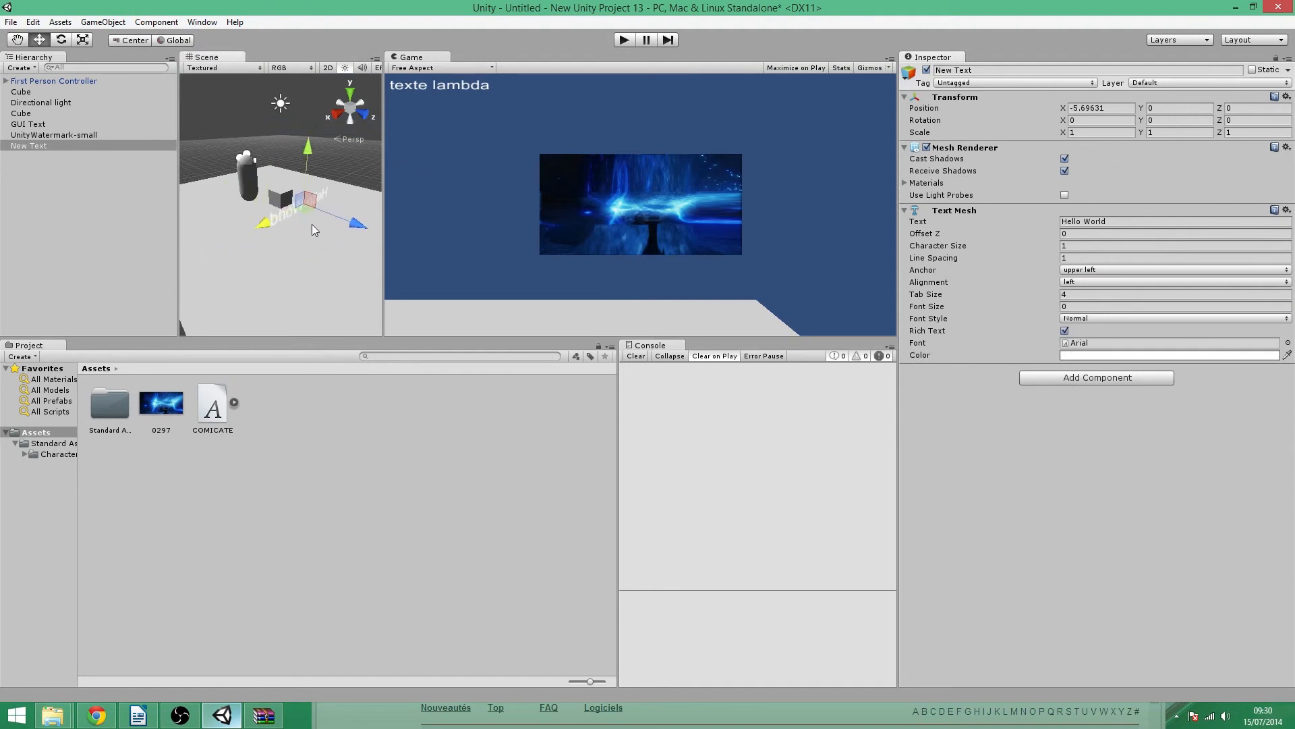
# Play-test the scene by walking the character around the cube and the 3D text, and exit play mode
pyautogui.click(626, 38)
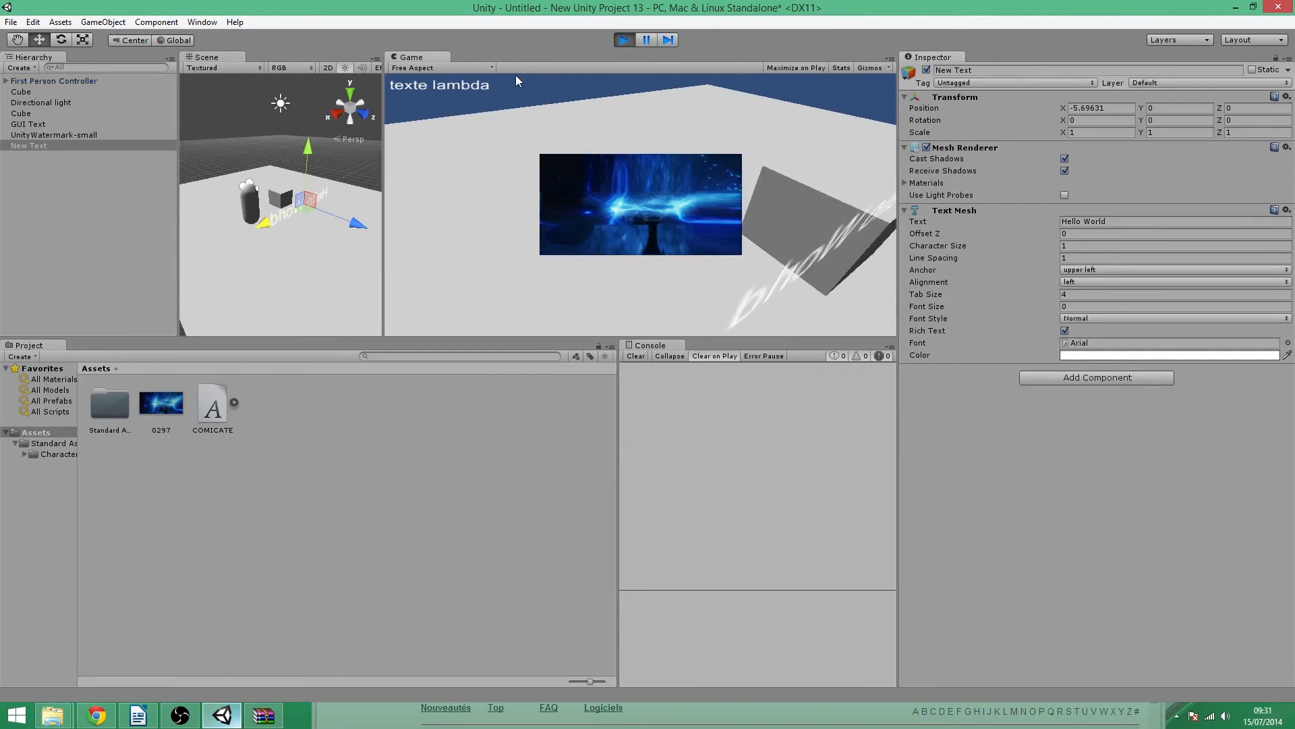
pyautogui.press('Left')
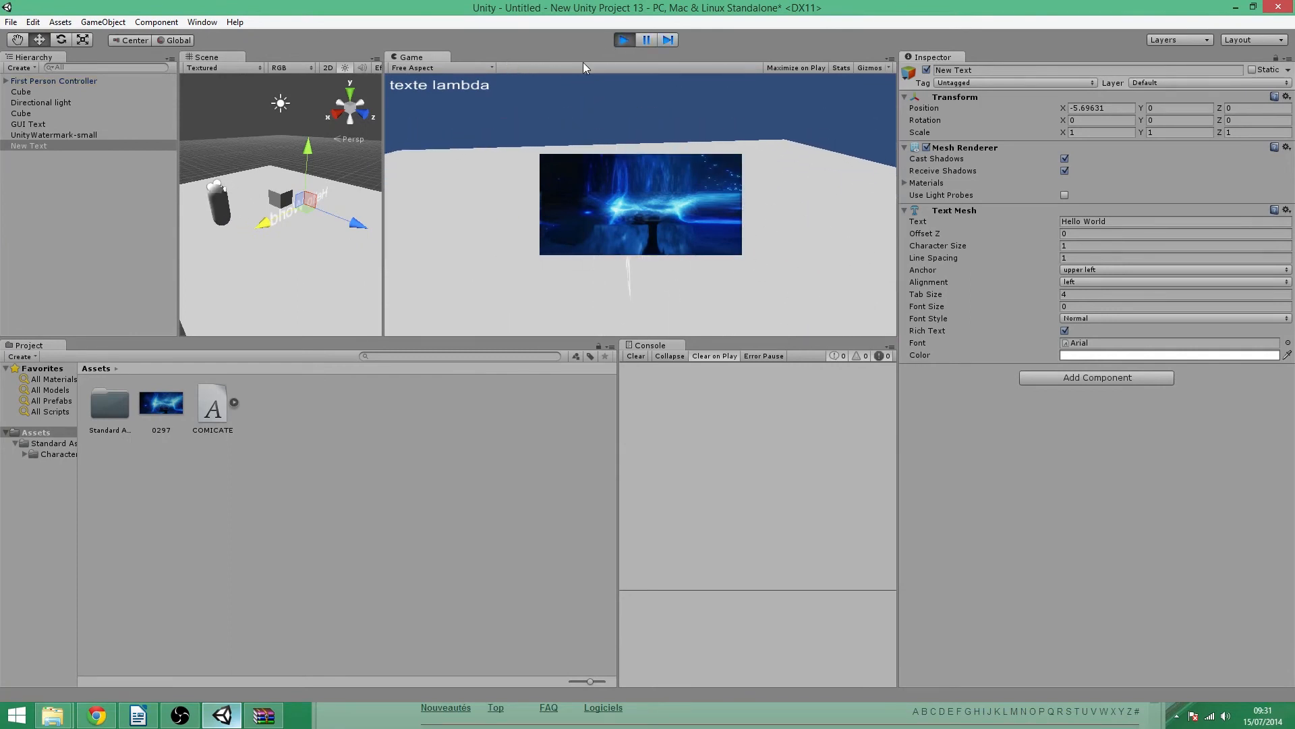
pyautogui.press('Up')
pyautogui.press('Up')
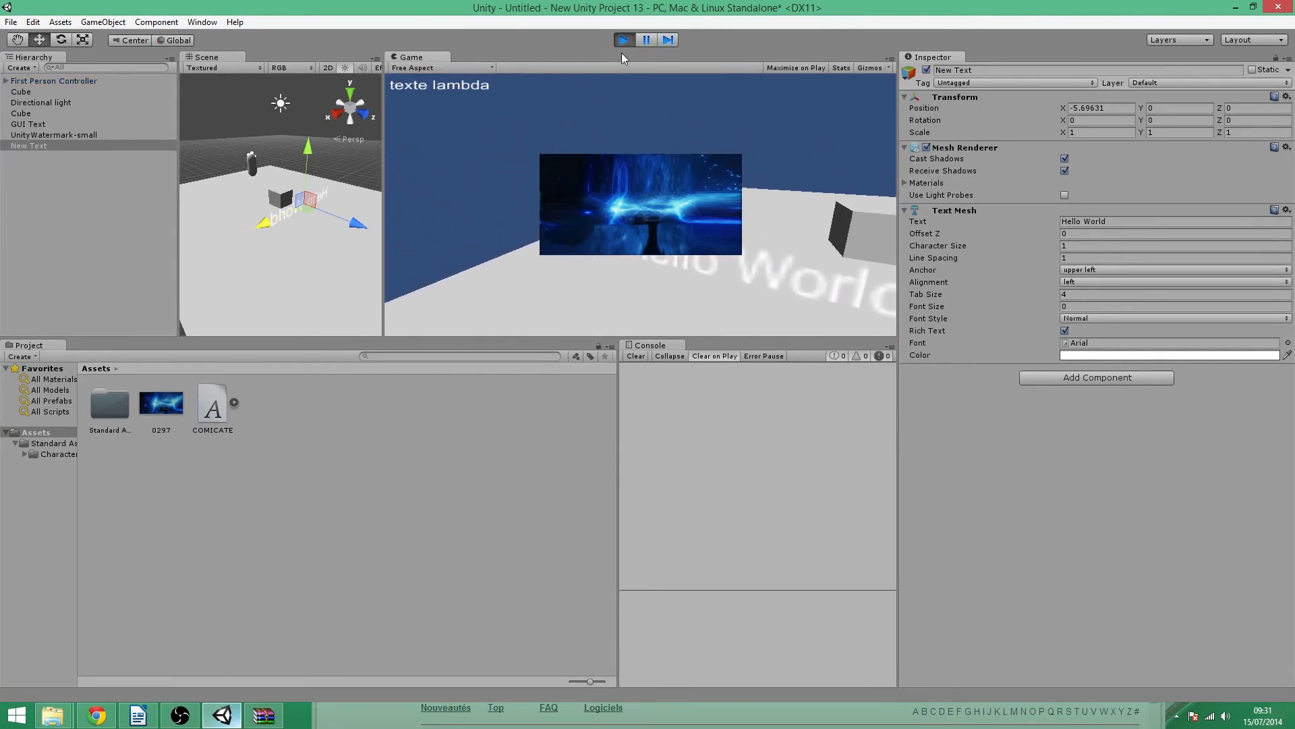
pyautogui.press('Right')
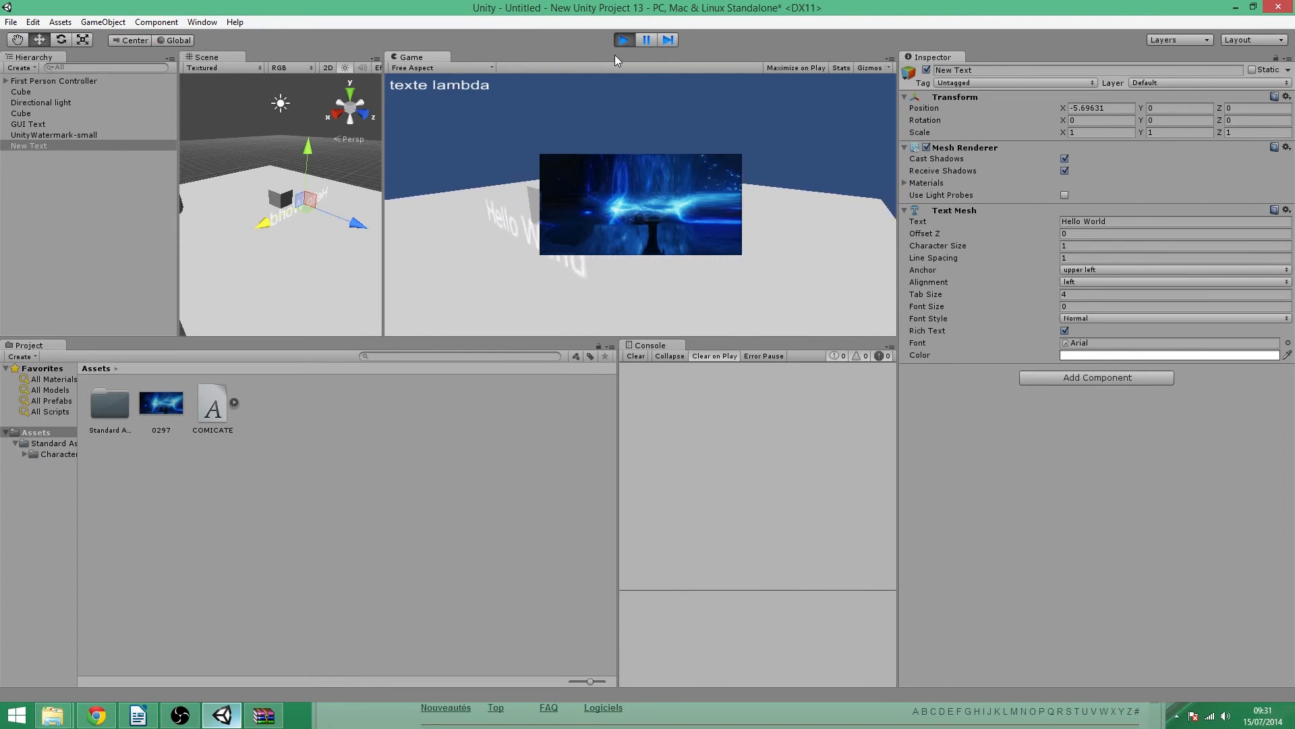
pyautogui.press('Up')
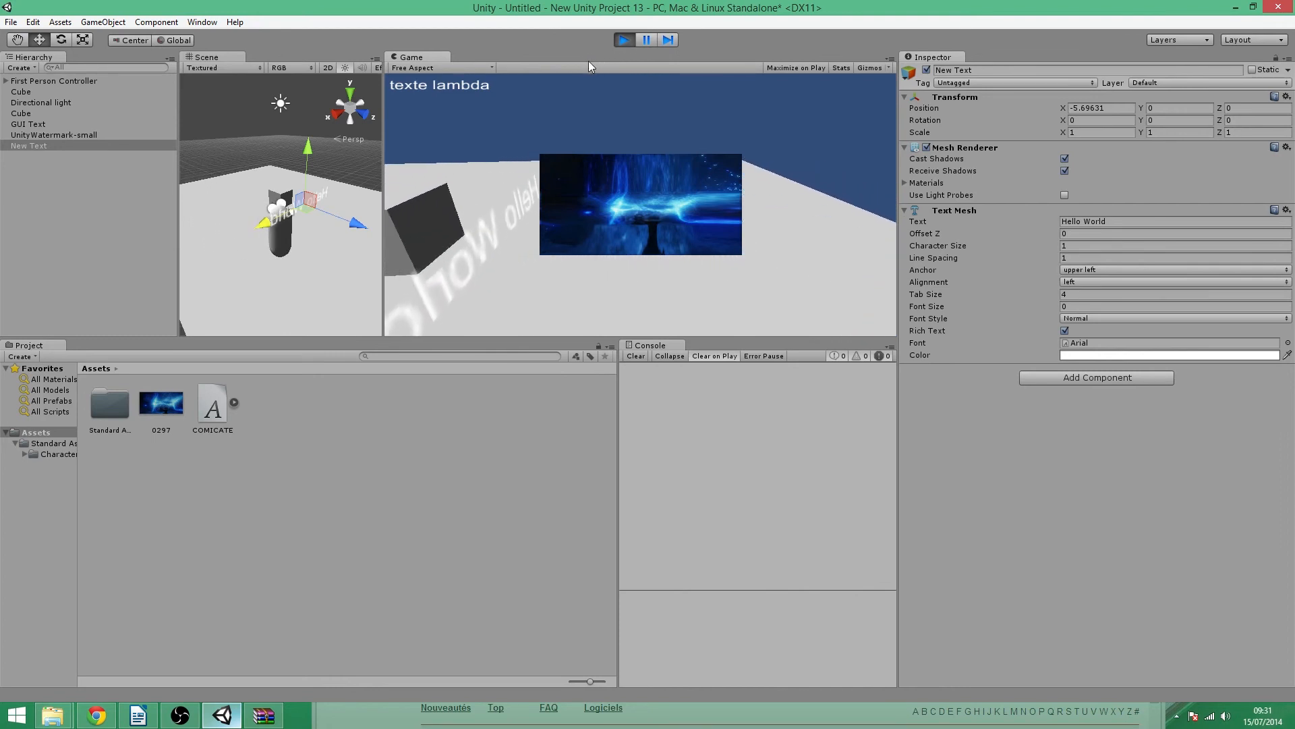
pyautogui.press('Left')
pyautogui.press('Down')
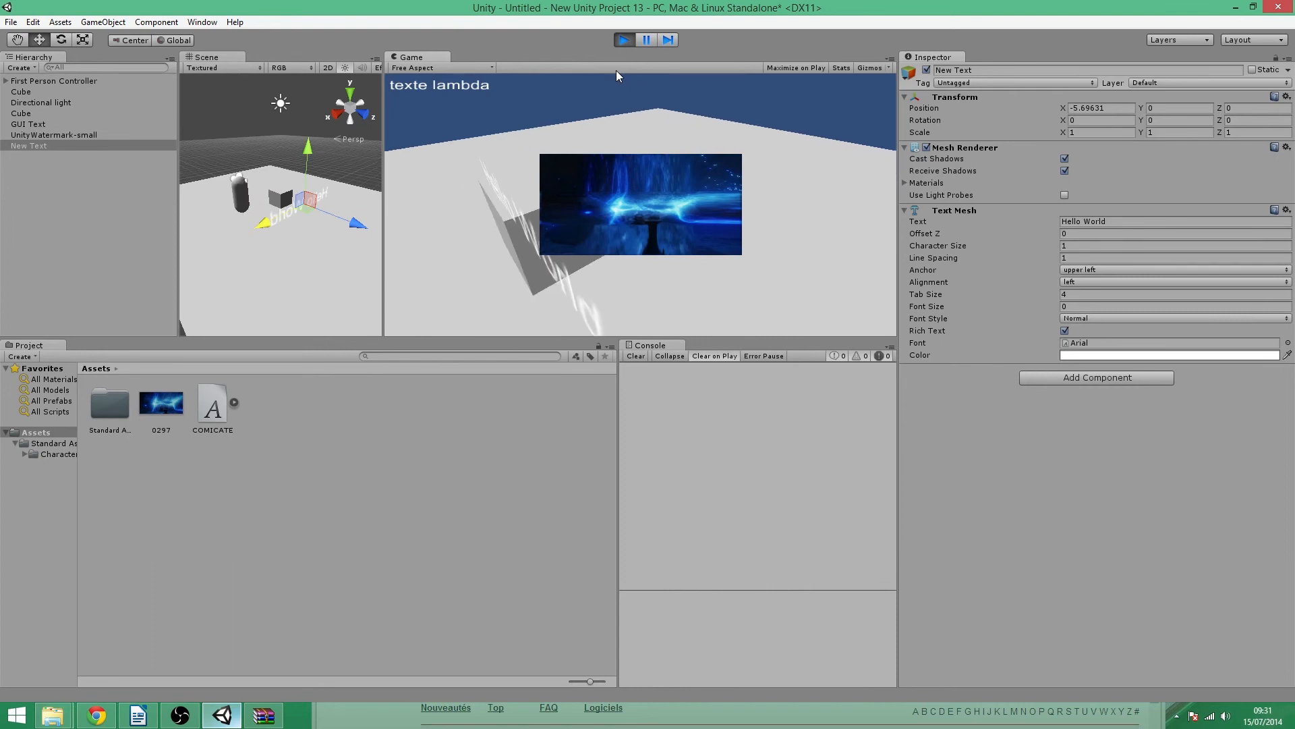
pyautogui.press('Down')
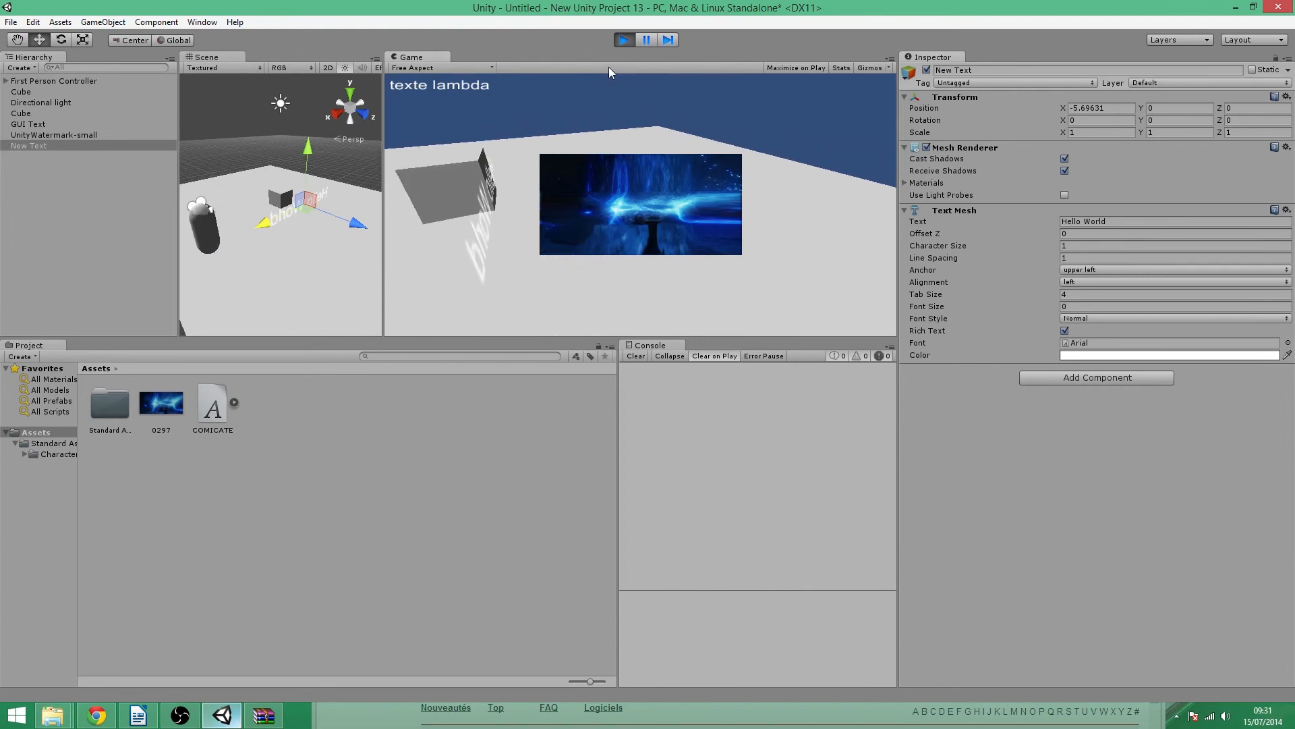
pyautogui.click(622, 43)
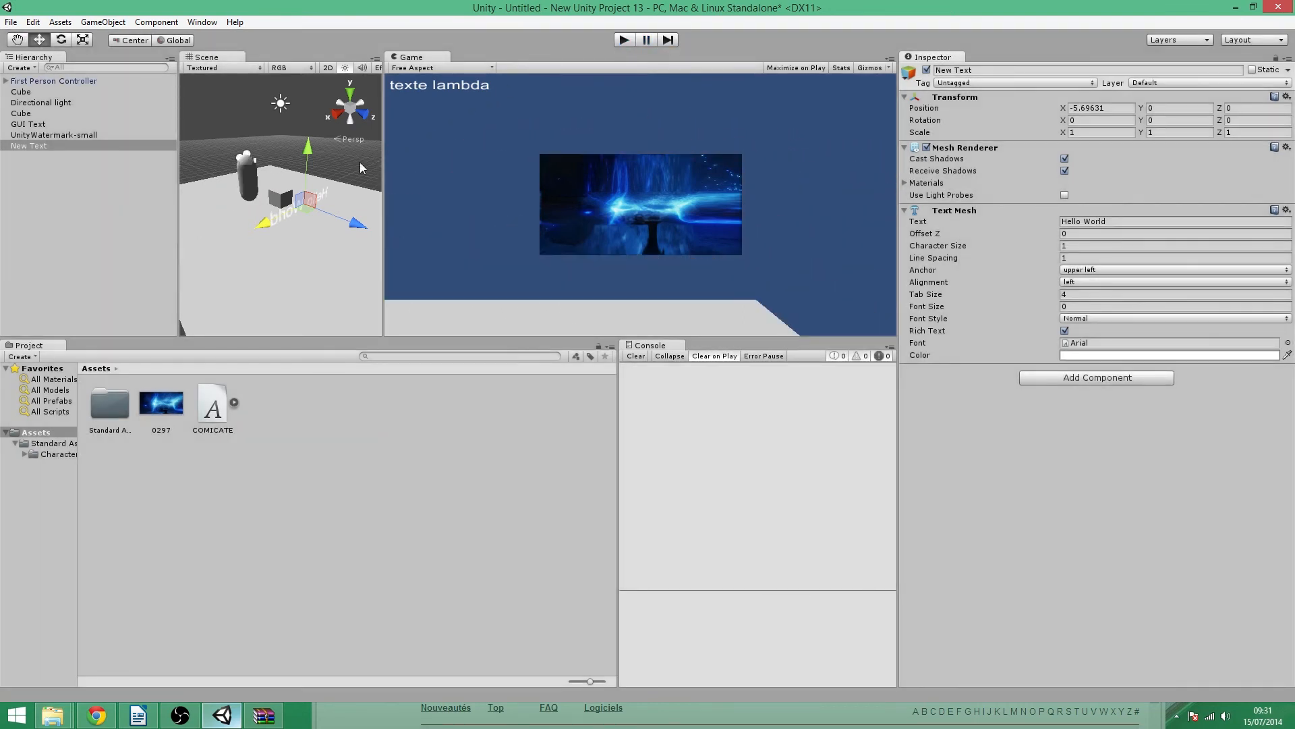
# Try the 3D text at Y heights of about 4.56 and 0.41, and delete it from the scene
pyautogui.moveTo(307, 169); pyautogui.dragTo(311, 108)
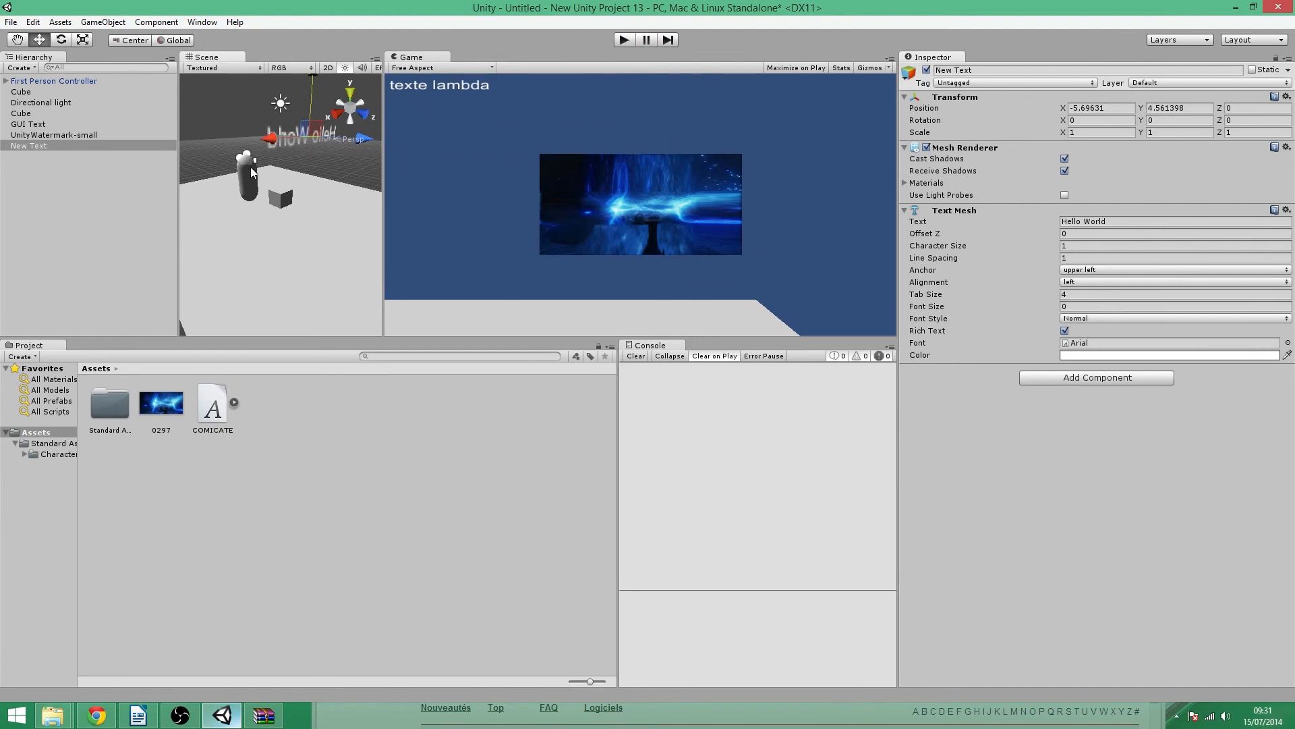
pyautogui.moveTo(315, 134); pyautogui.dragTo(307, 174)
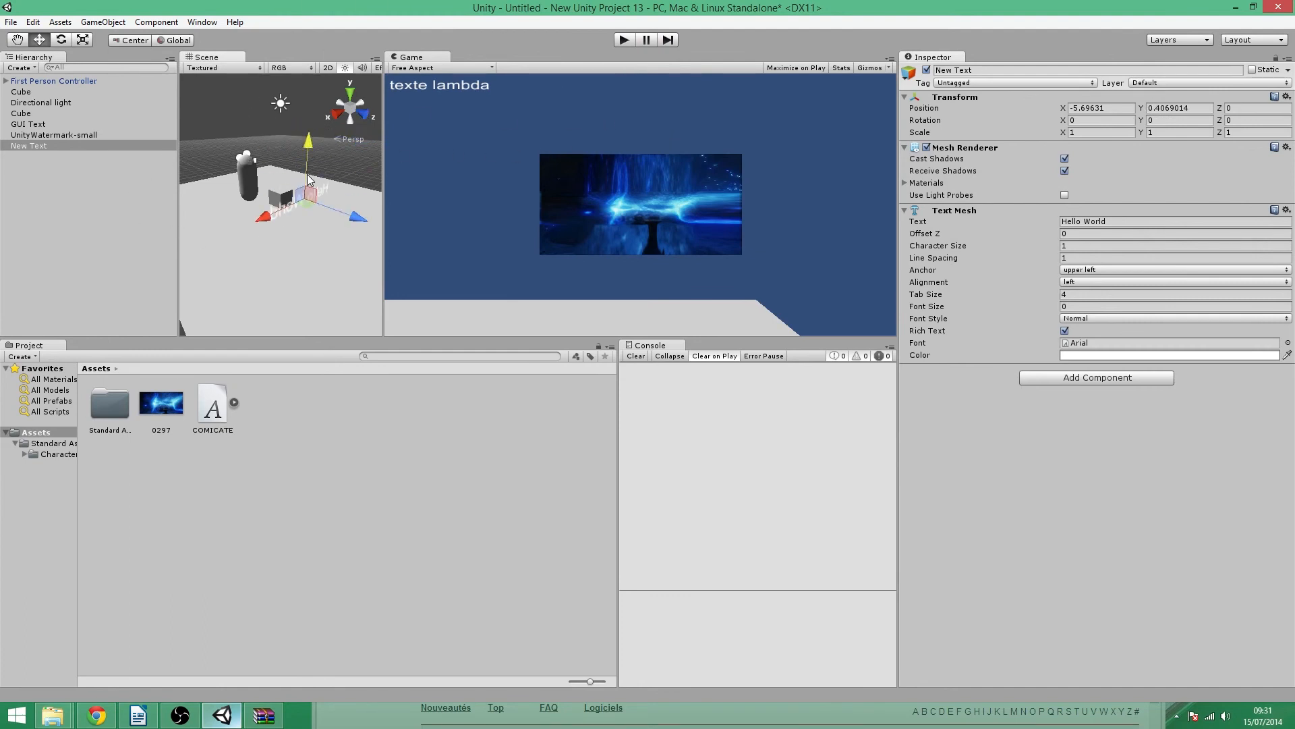
pyautogui.press('Delete')
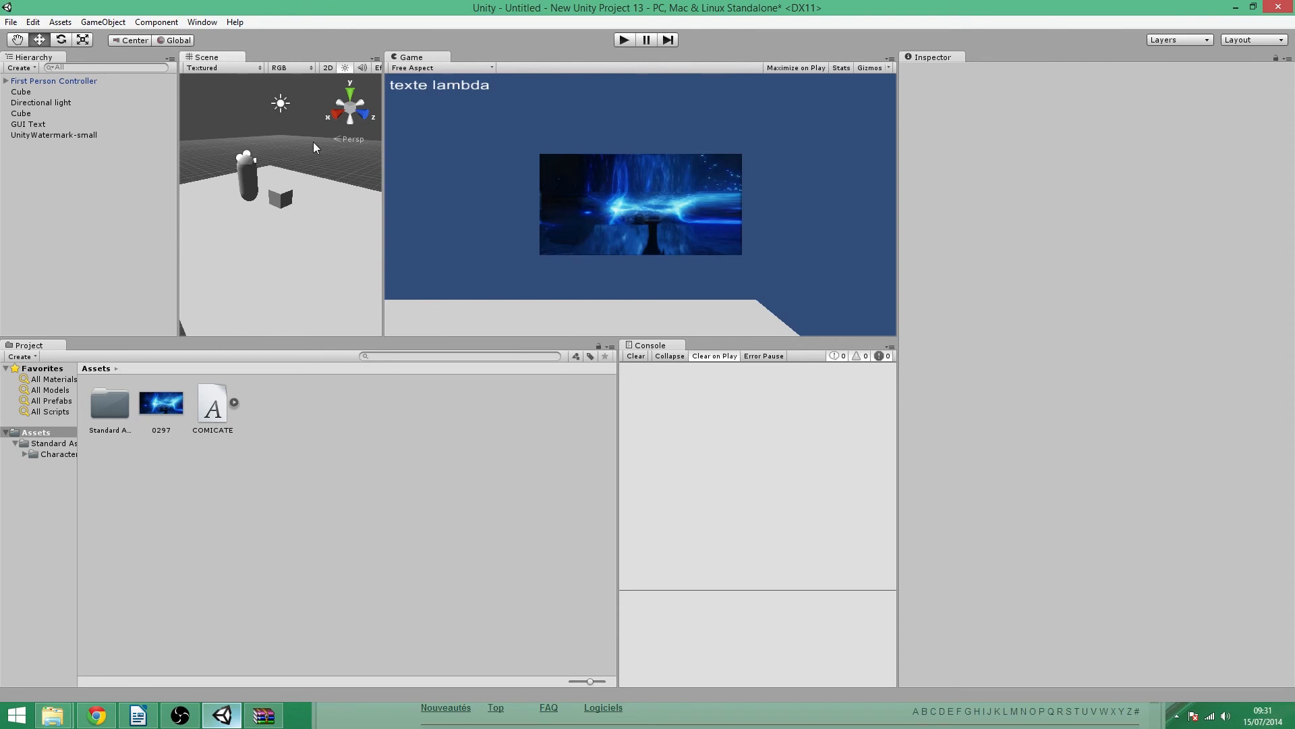
pyautogui.click(102, 22)
pyautogui.moveTo(156, 73)
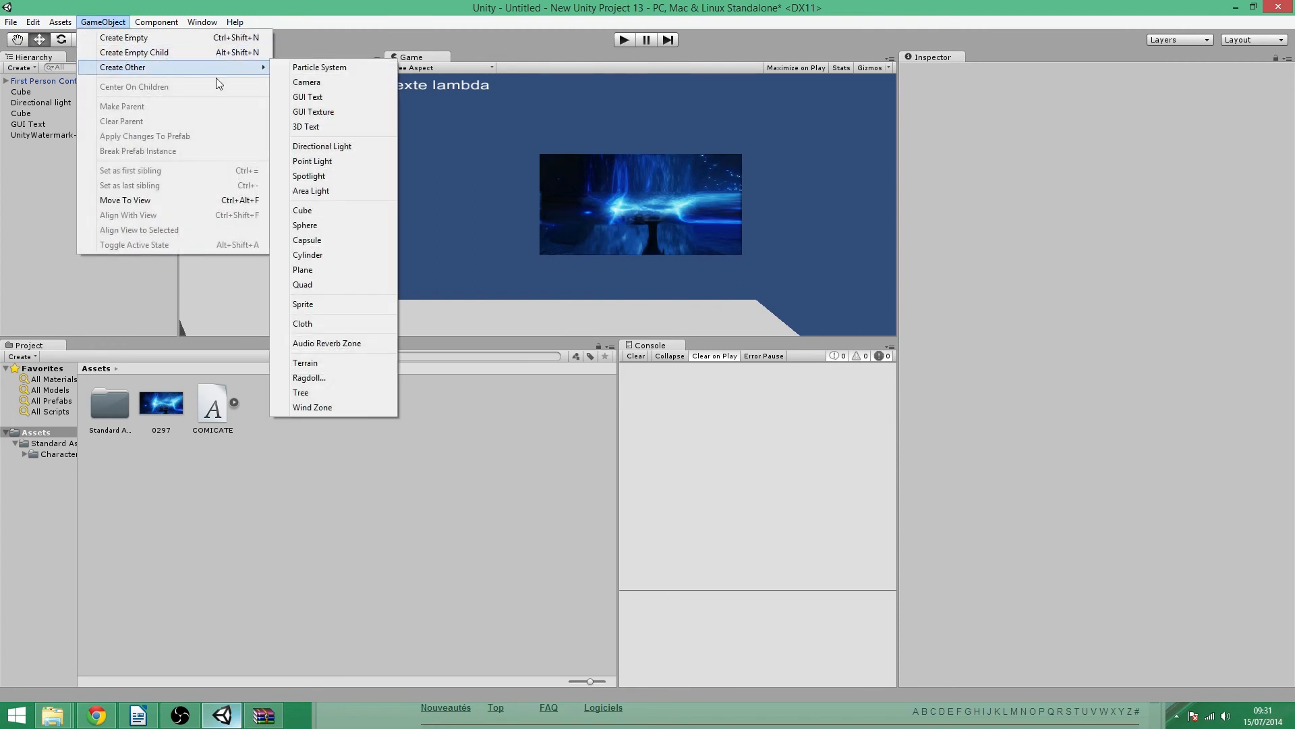
pyautogui.click(508, 234)
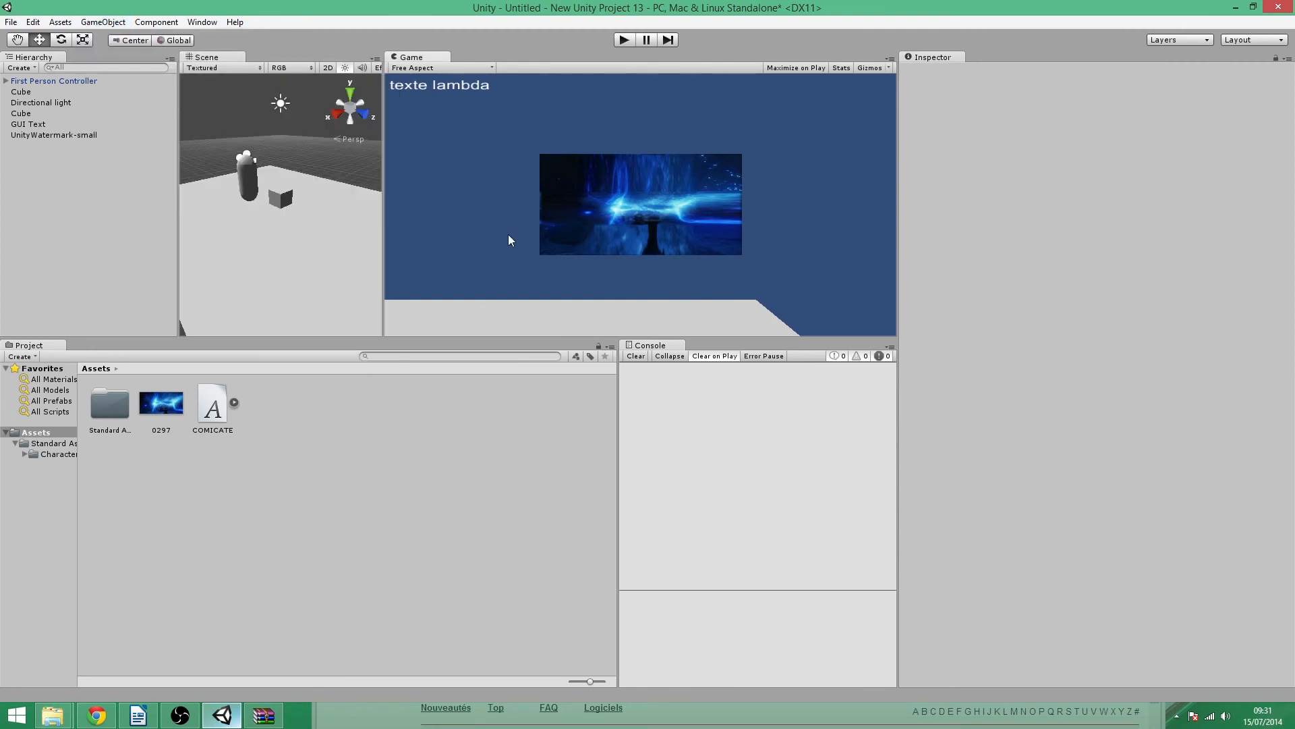
pyautogui.click(103, 22)
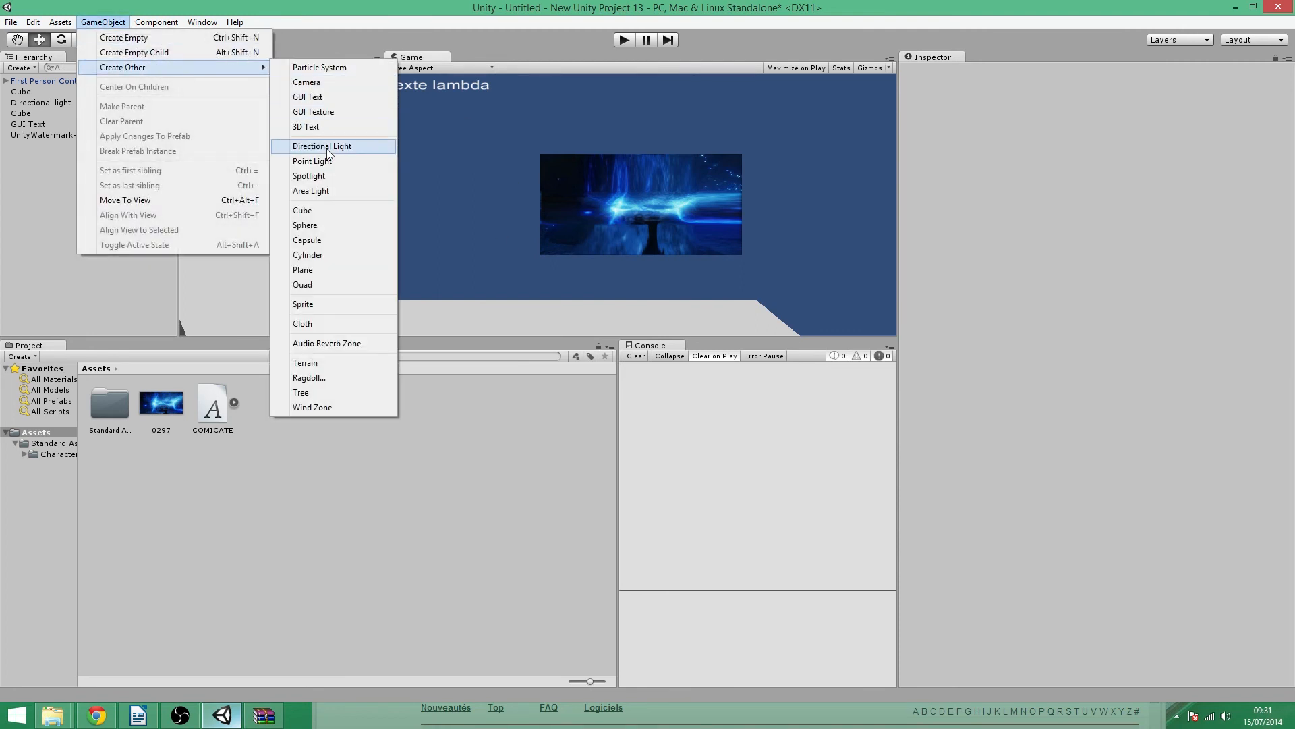
pyautogui.click(439, 138)
# Select the floor cube and run the scene in play mode without the 3D text
pyautogui.click(321, 201)
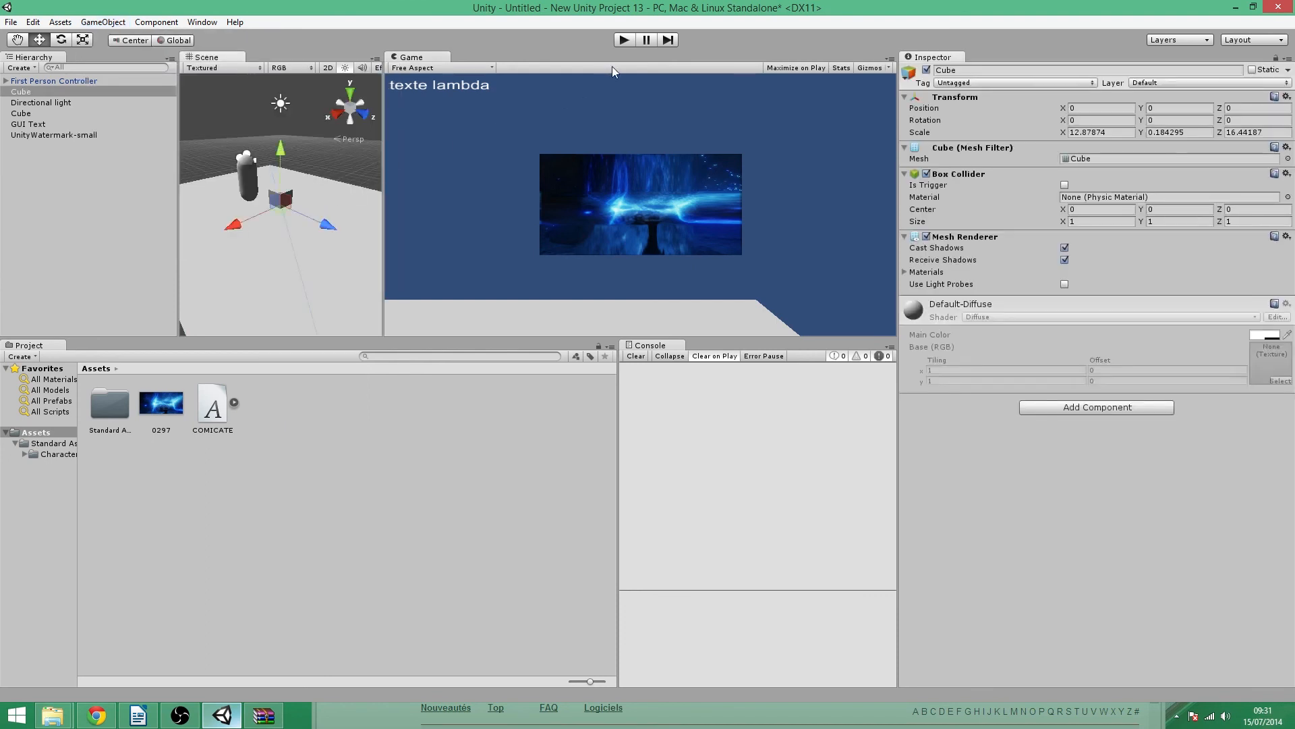
pyautogui.click(632, 40)
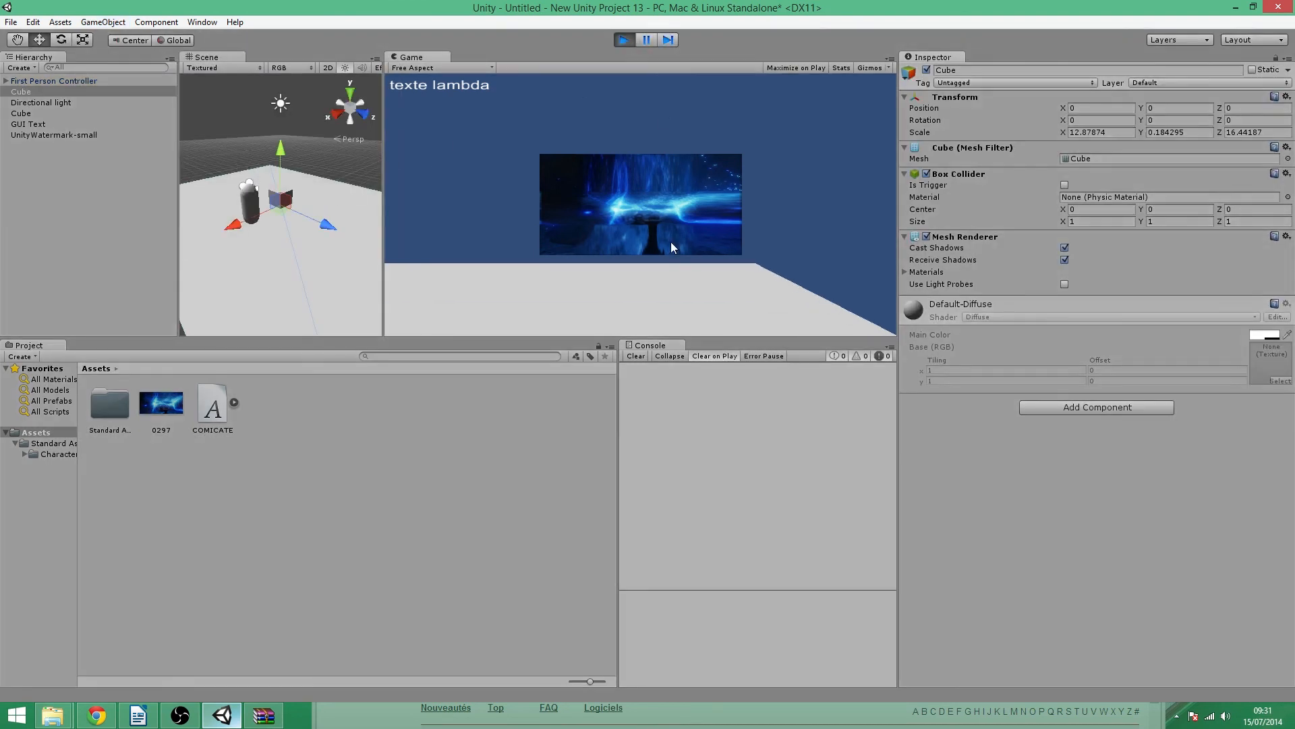